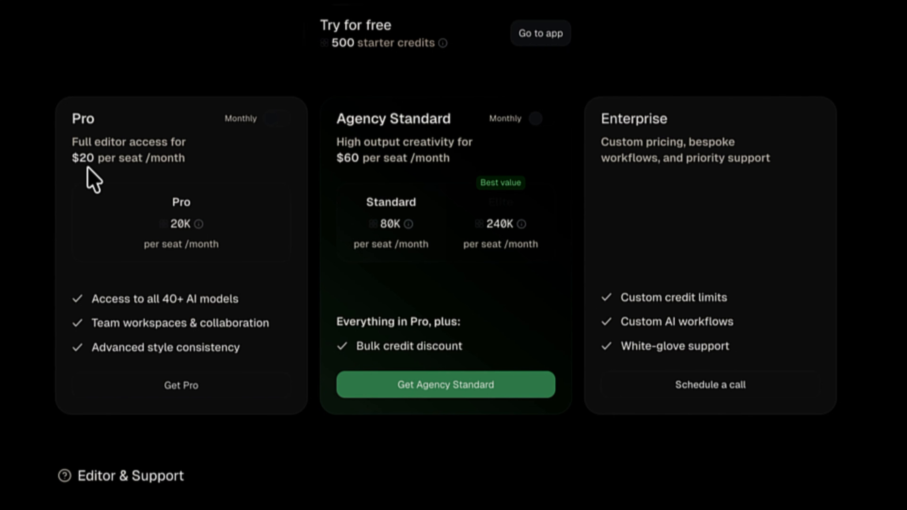
# Step: Compare the generation allowances and monthly seat prices of the Agency plan's Standard and Elite tiers
pyautogui.moveTo(431, 209)
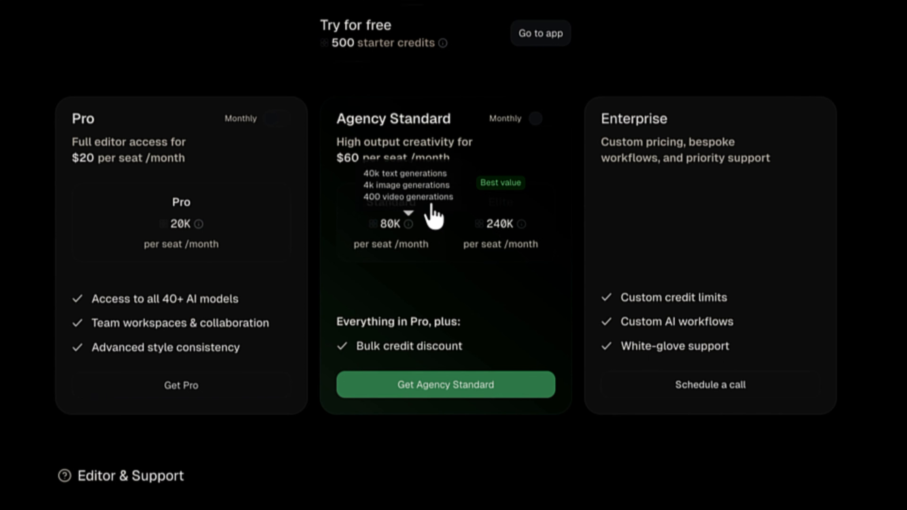
pyautogui.click(515, 221)
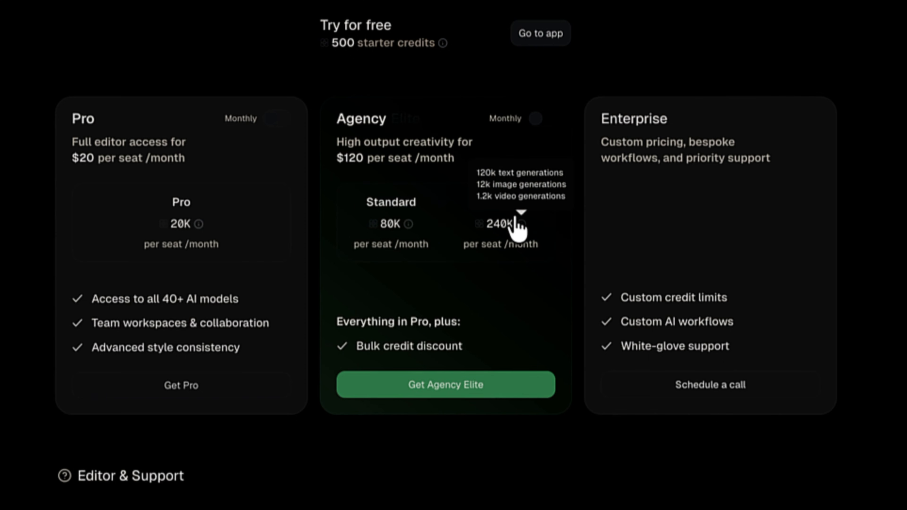
pyautogui.click(432, 223)
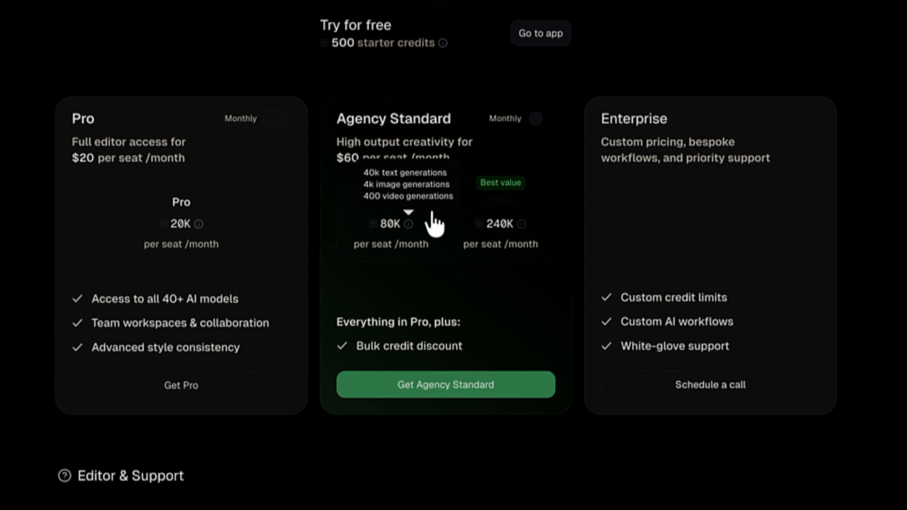
pyautogui.click(484, 222)
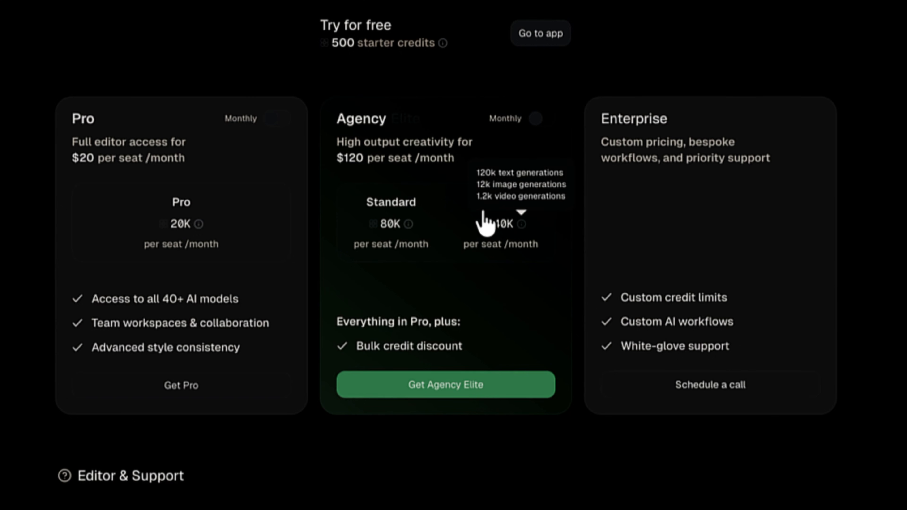
pyautogui.click(414, 228)
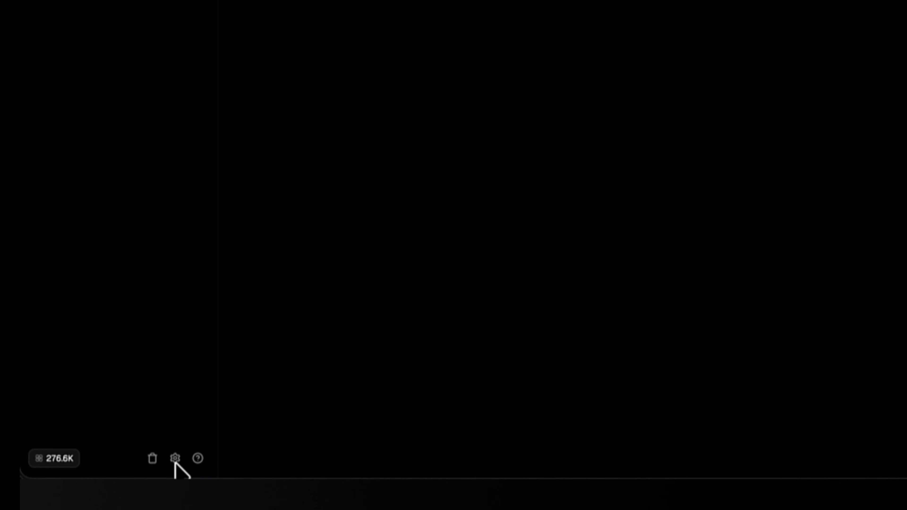
# Step: Open the account preferences and review the editor, variation behavior and default text and image model options
pyautogui.click(175, 459)
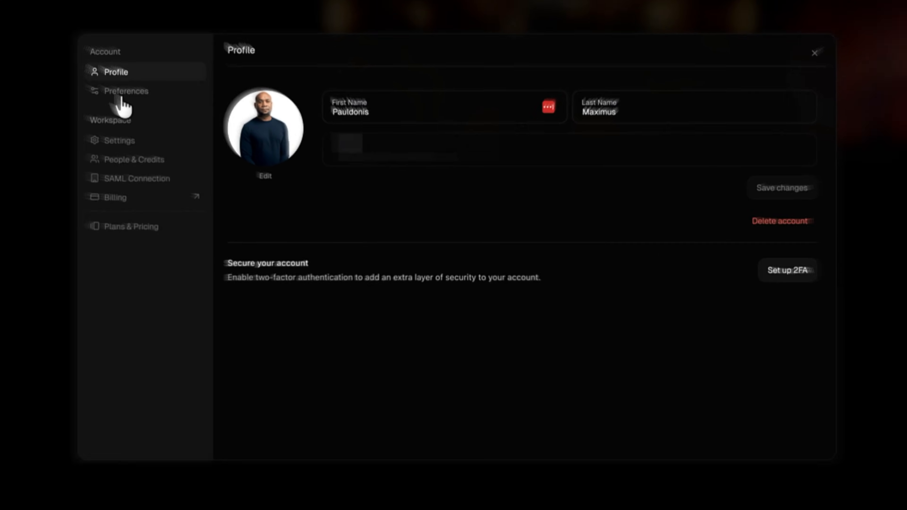
pyautogui.click(122, 93)
pyautogui.scroll(-2, 390, 289)
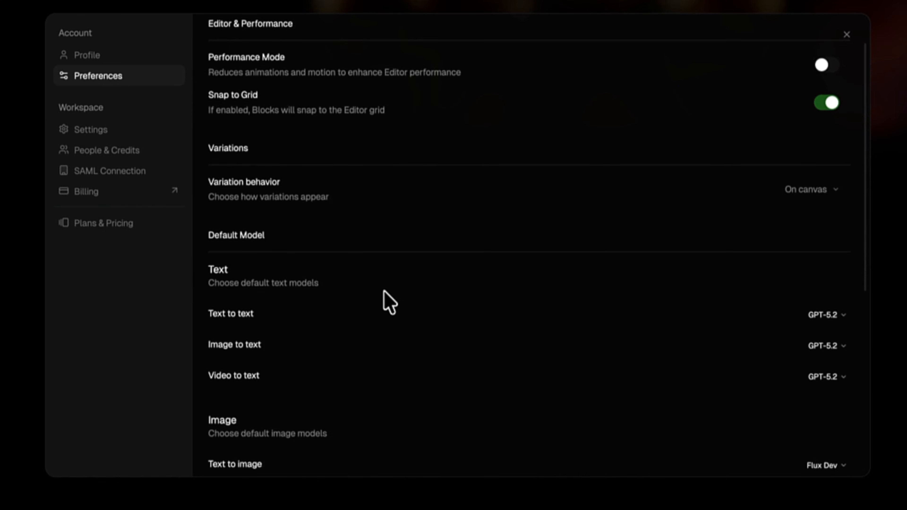
pyautogui.scroll(-2, 385, 292)
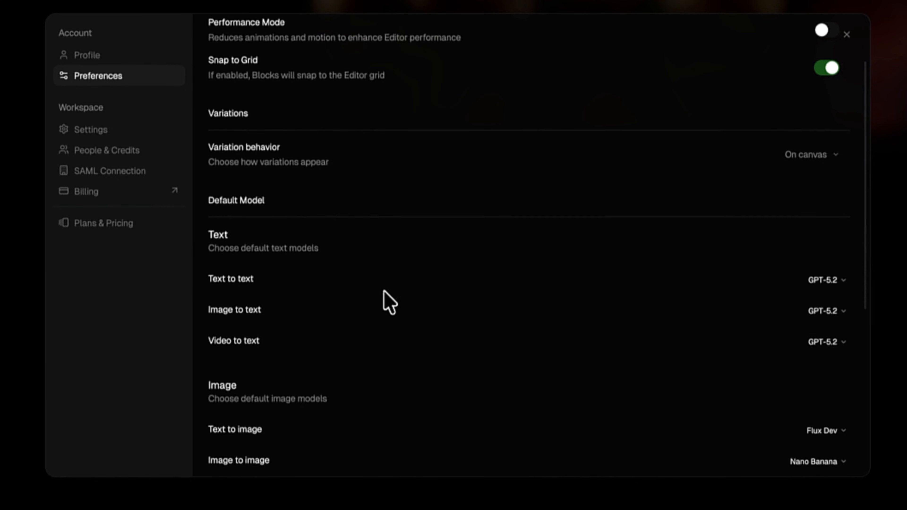
pyautogui.scroll(-1, 383, 291)
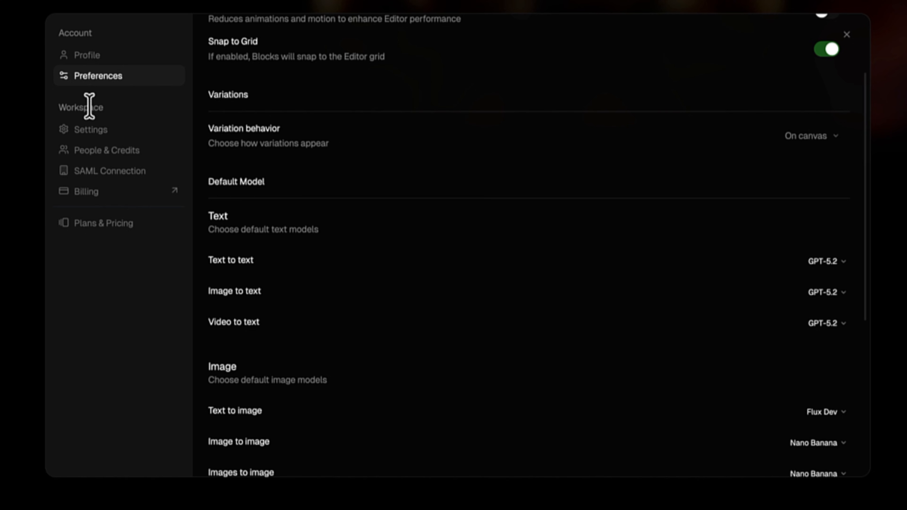
# Step: Open the workspace settings and browse the AI models listed under Model Access Control
pyautogui.click(89, 134)
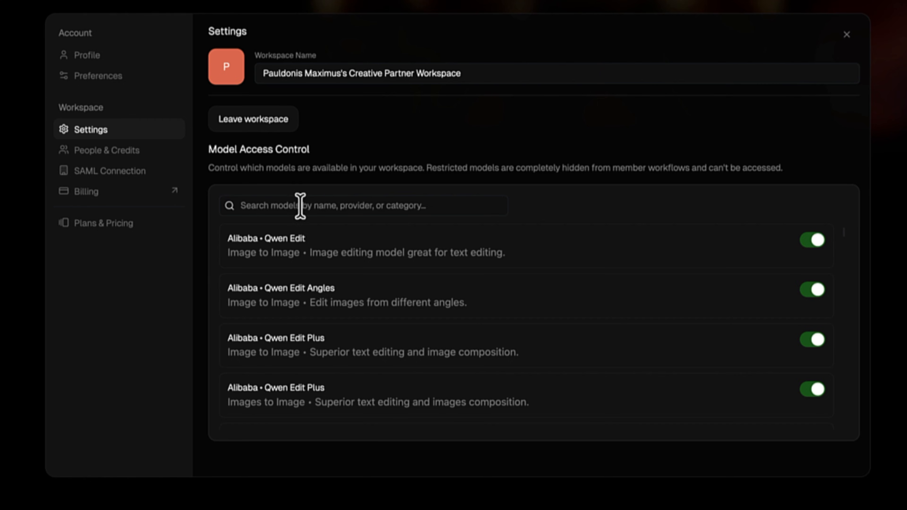
pyautogui.scroll(-5, 352, 284)
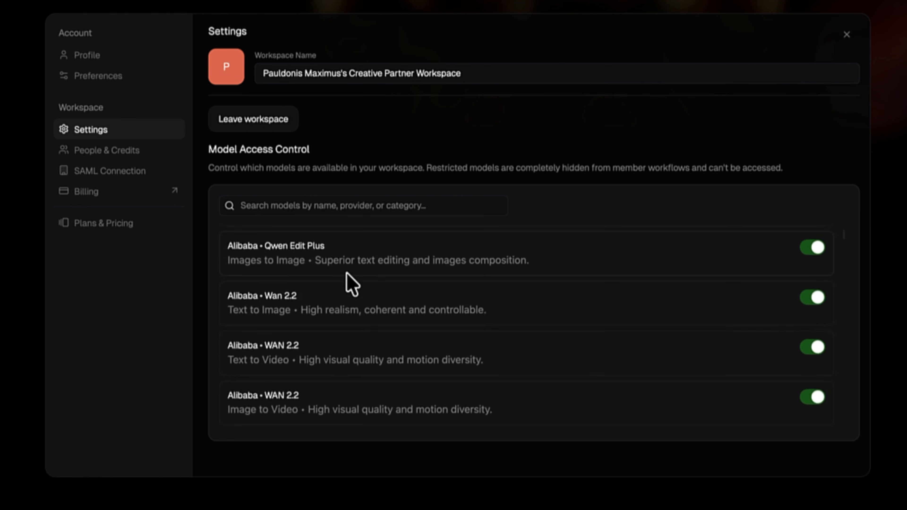
pyautogui.scroll(-3, 351, 284)
pyautogui.scroll(5, 351, 284)
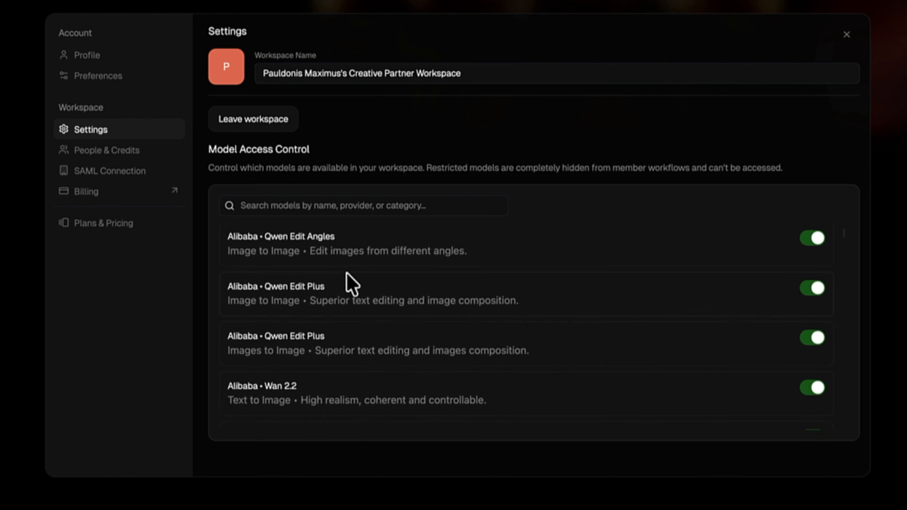
pyautogui.scroll(1, 351, 284)
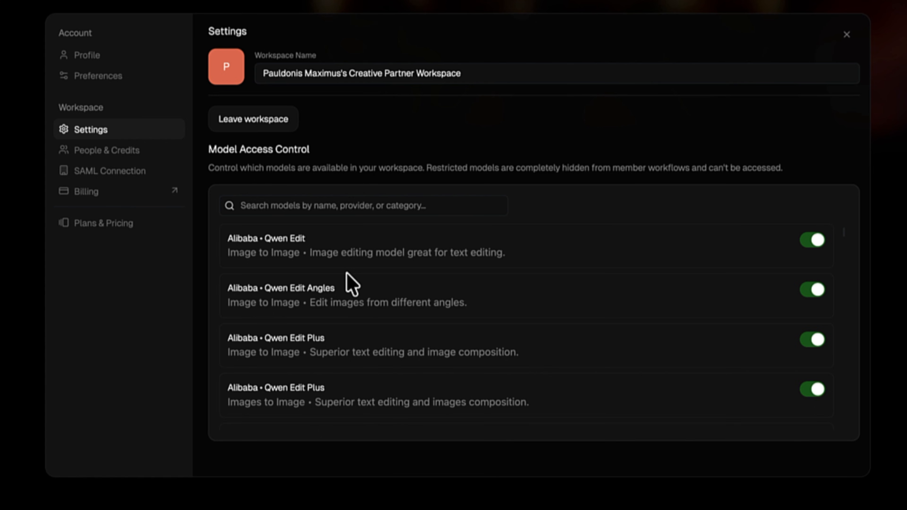
pyautogui.scroll(-6, 346, 273)
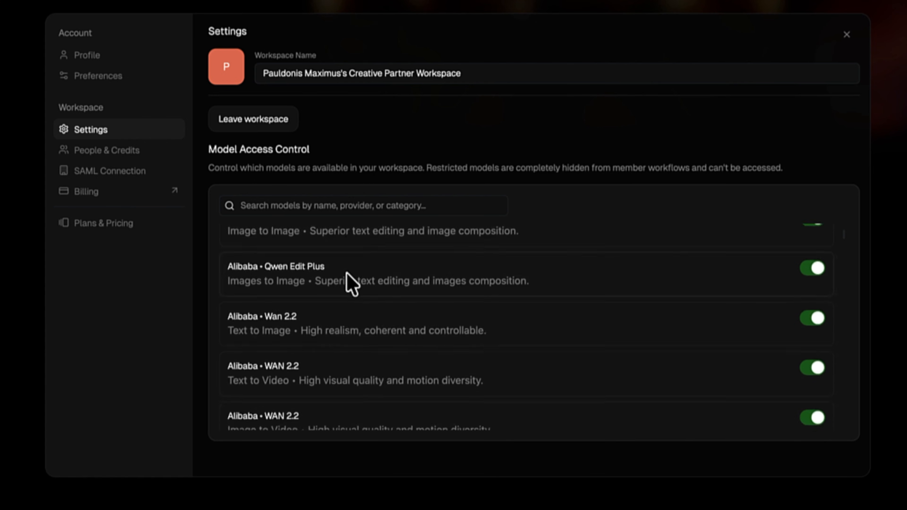
pyautogui.scroll(-2, 346, 267)
pyautogui.scroll(1, 348, 277)
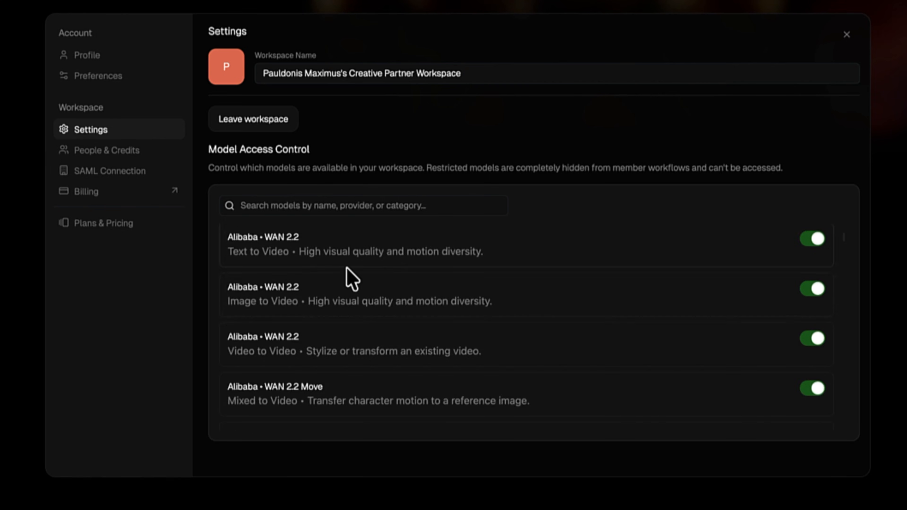
pyautogui.scroll(-3, 348, 278)
pyautogui.scroll(-5, 348, 277)
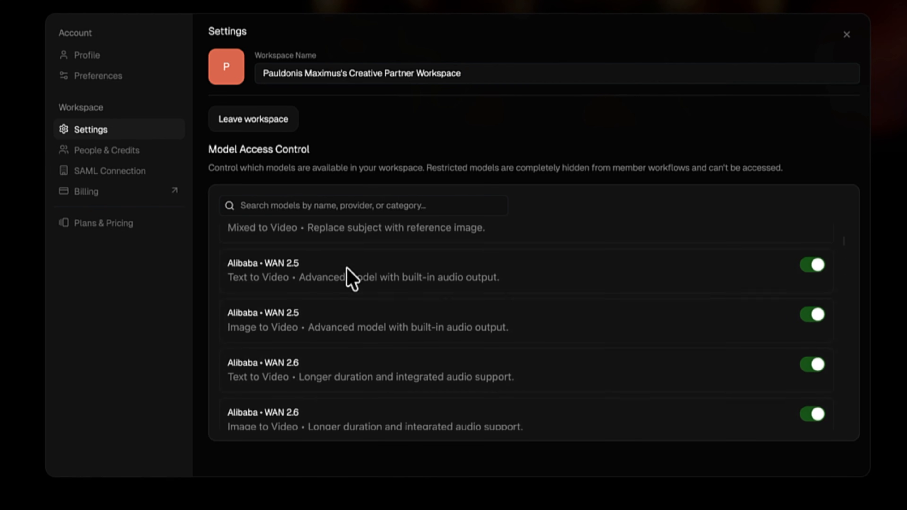
pyautogui.scroll(4, 354, 291)
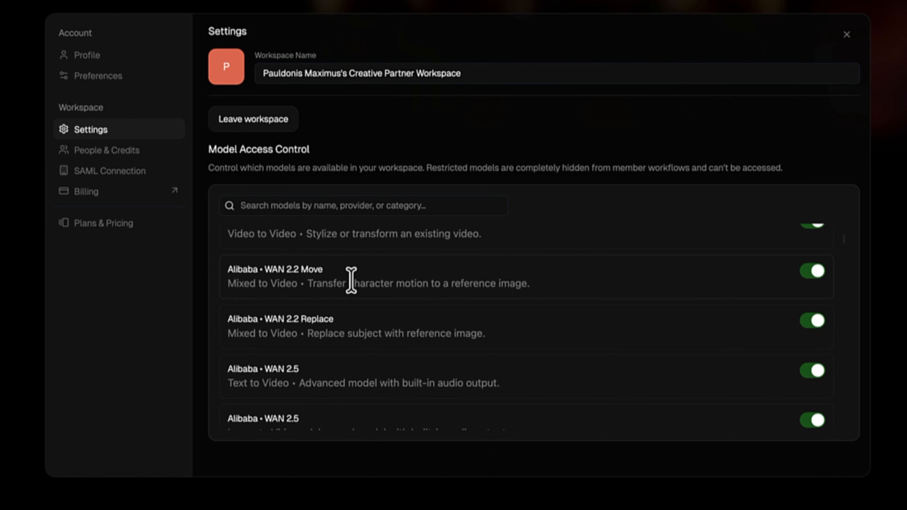
# Step: Filter the model access list by "nano" and disable the Google Nano Banana Images to Image model
pyautogui.click(372, 209)
pyautogui.write('nano')
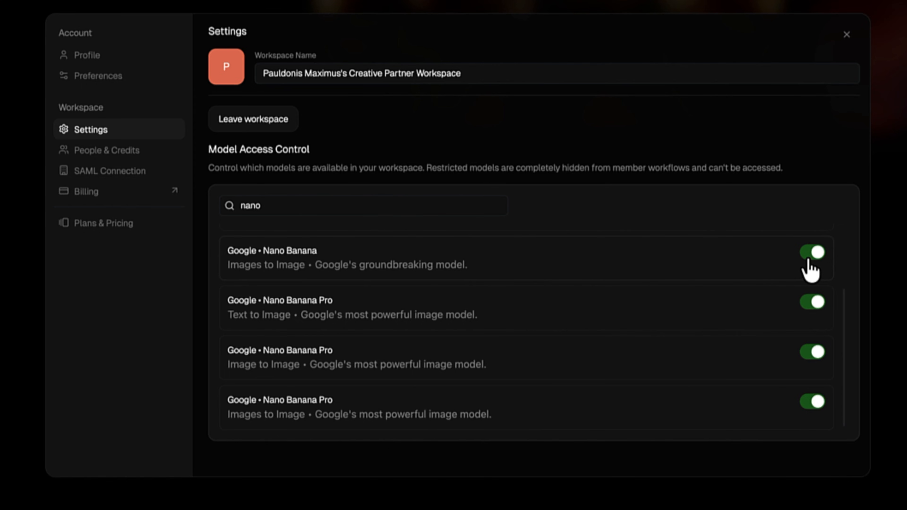
pyautogui.click(807, 259)
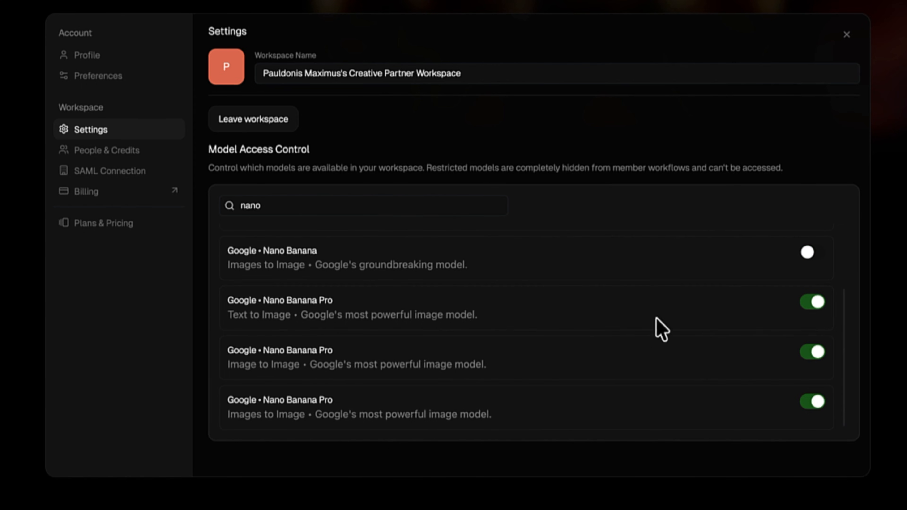
# Step: Filter the model access list by "seedream" and check which Bytedance Seedream versions are enabled
pyautogui.doubleClick(331, 209)
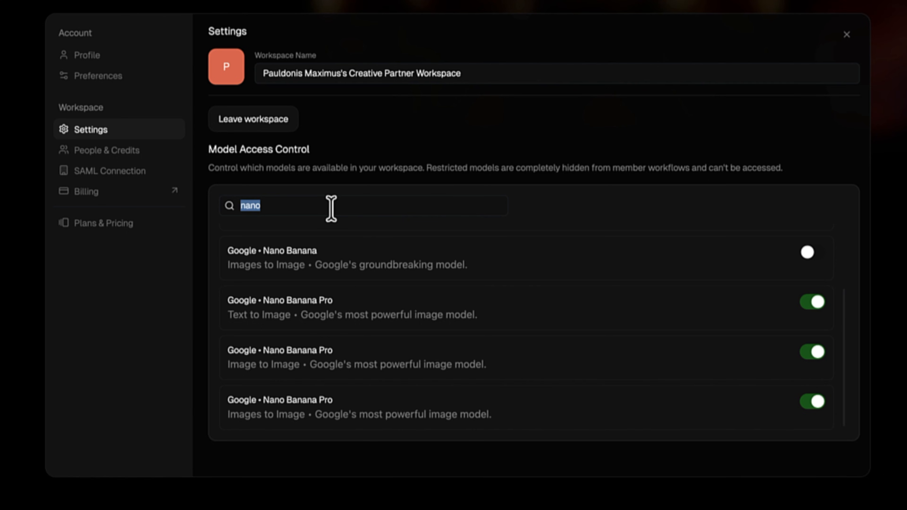
pyautogui.write('seedream')
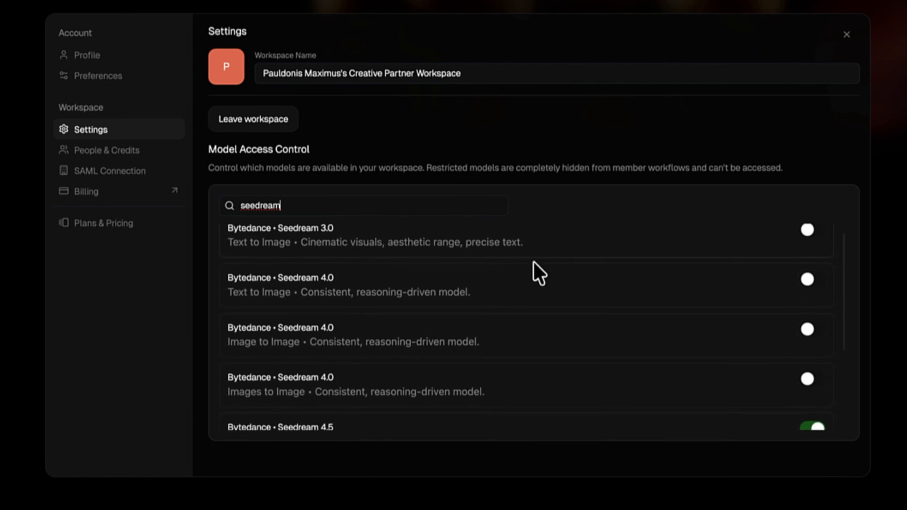
pyautogui.scroll(-1, 532, 273)
pyautogui.scroll(1, 536, 272)
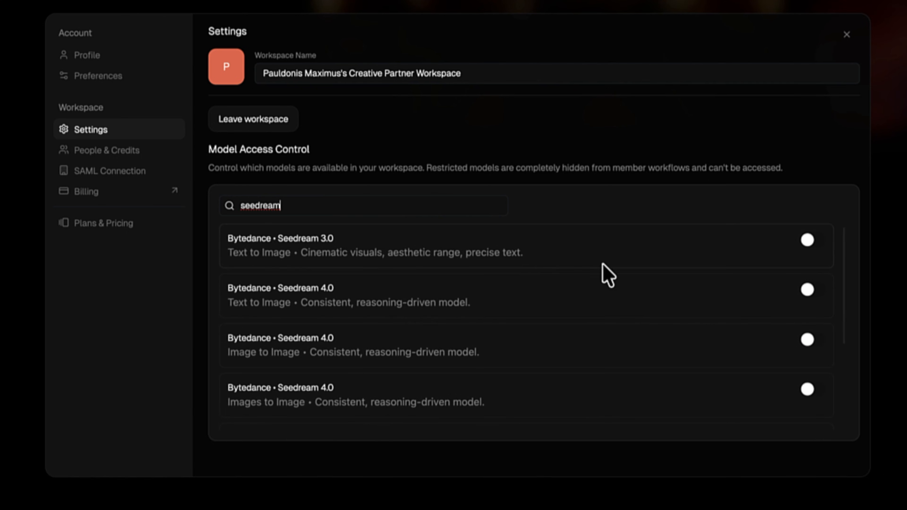
pyautogui.scroll(-3, 783, 273)
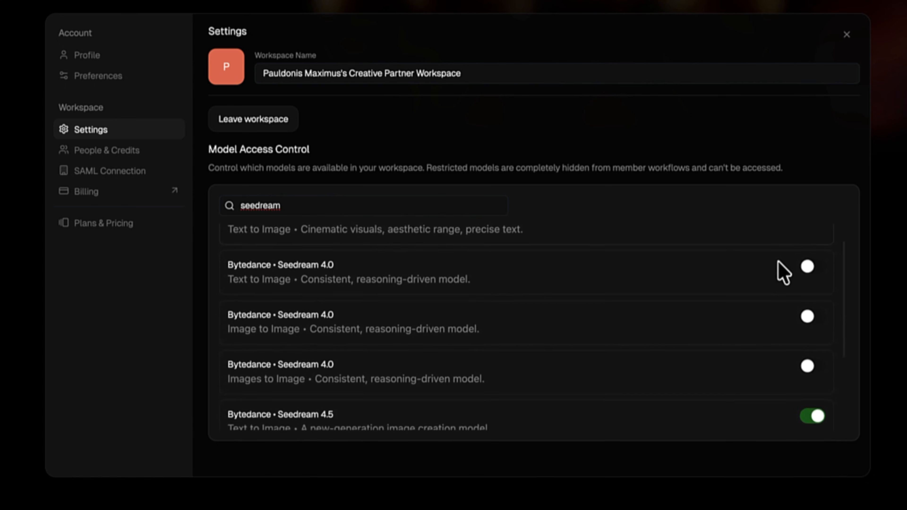
pyautogui.scroll(-2, 783, 273)
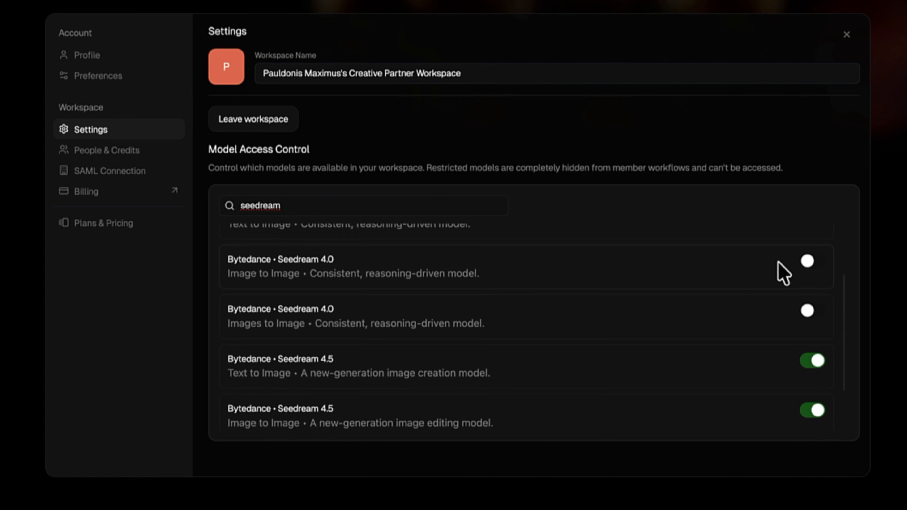
pyautogui.scroll(-2, 744, 327)
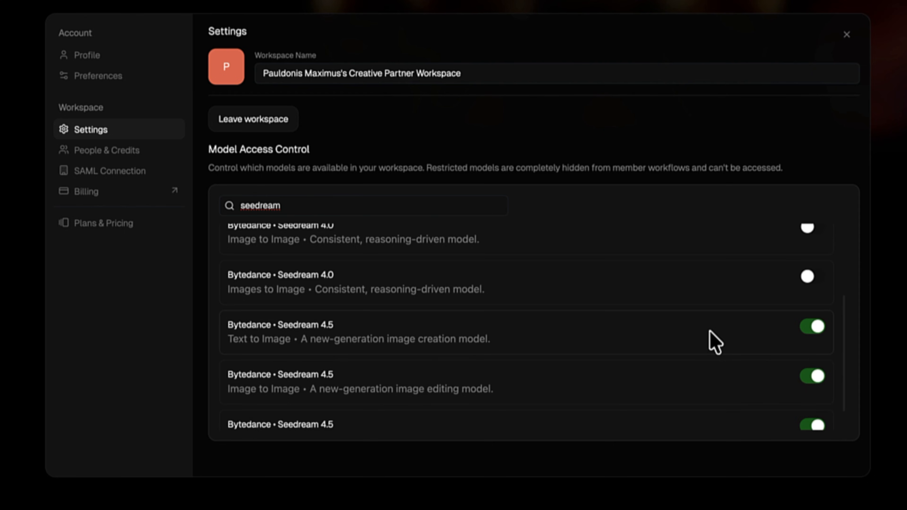
pyautogui.scroll(-1, 715, 342)
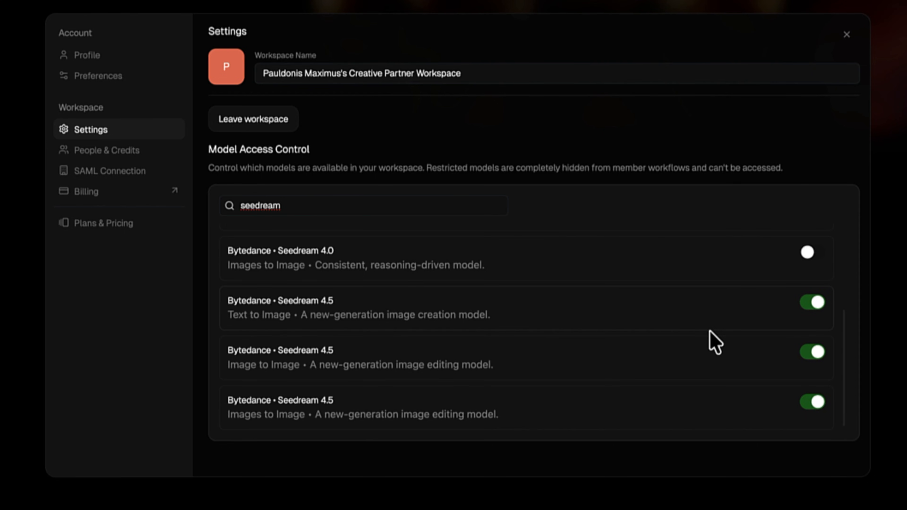
# Step: Filter the model access list by "gpt" and disable OpenAI GPT Image for Text to Image, Image to Image and Images to Image
pyautogui.tripleClick(454, 204)
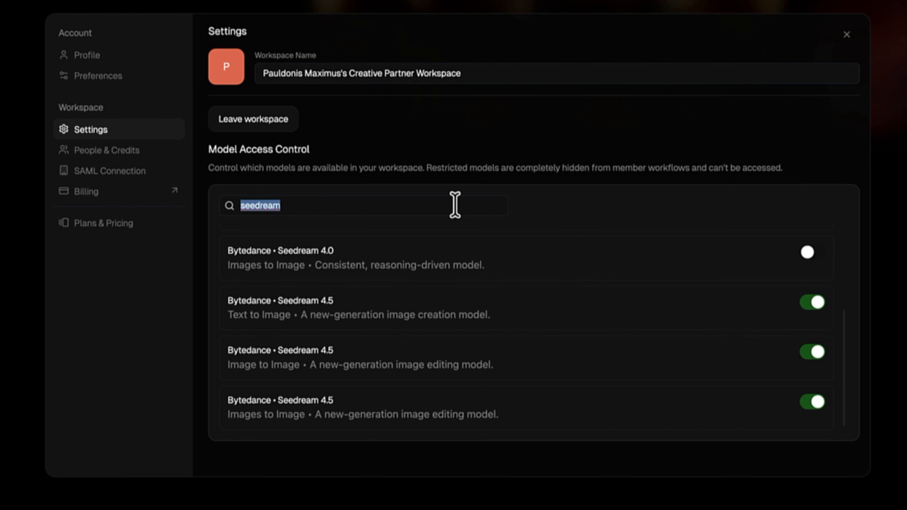
pyautogui.write('gpt')
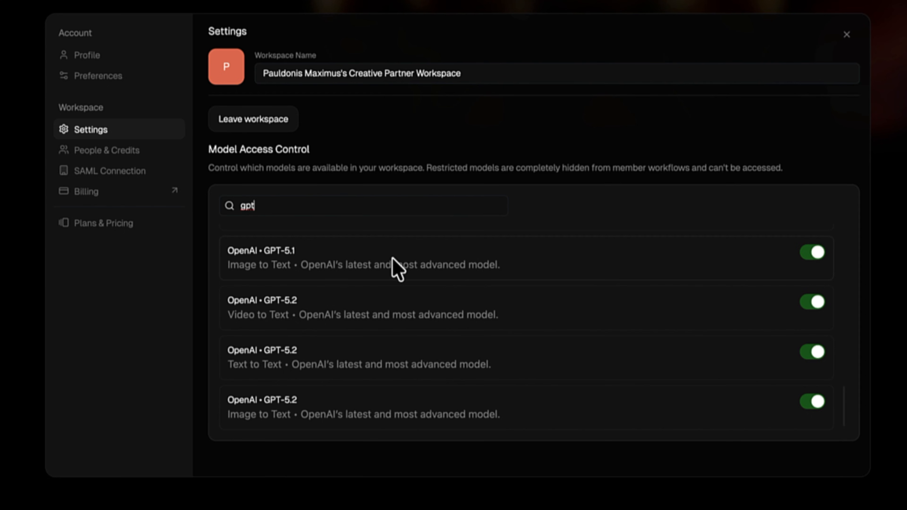
pyautogui.scroll(15, 663, 248)
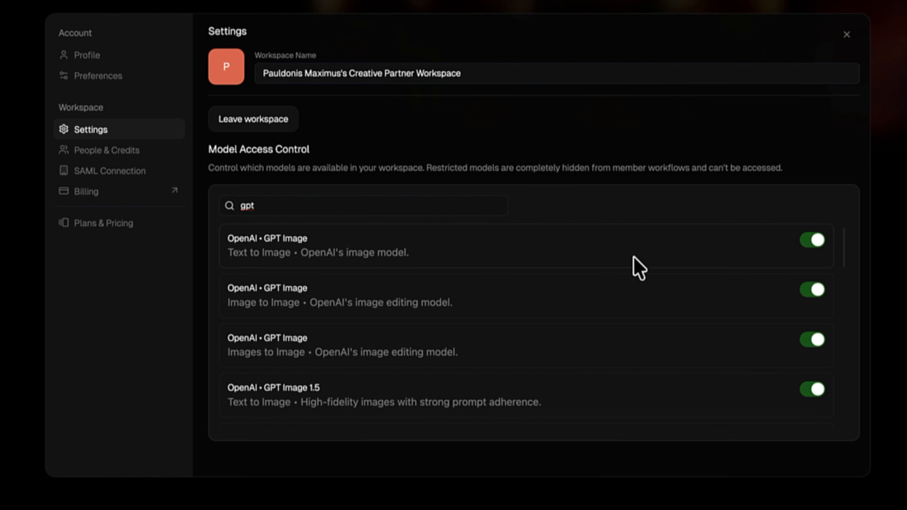
pyautogui.click(812, 247)
pyautogui.click(811, 290)
pyautogui.click(809, 340)
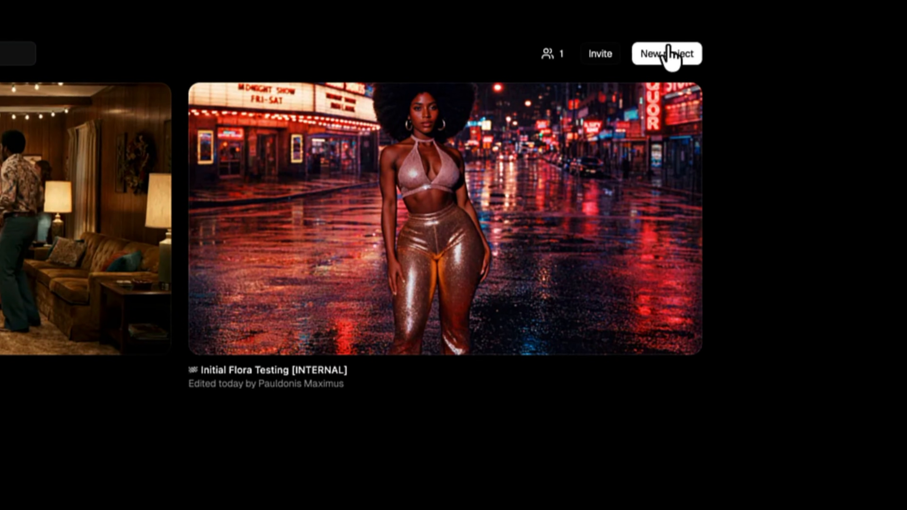
# Step: Create a new project and add a Text block to its empty canvas
pyautogui.click(668, 55)
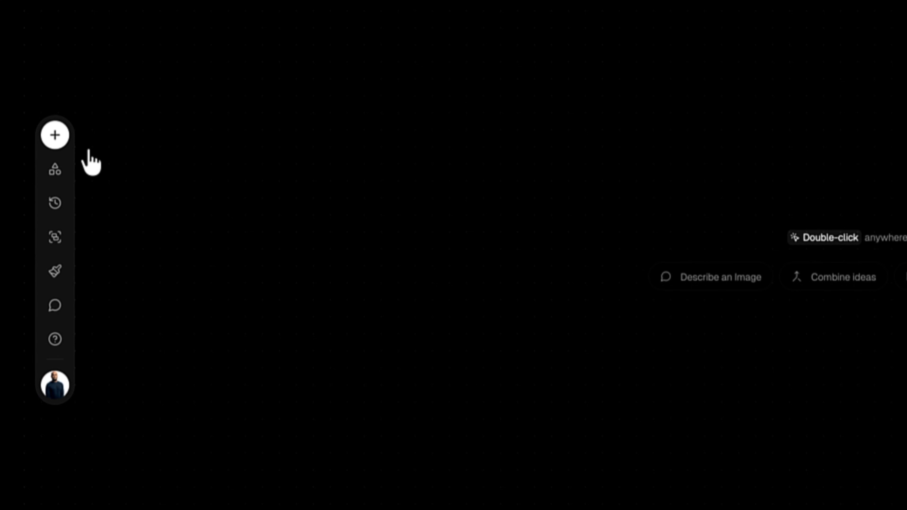
pyautogui.click(57, 138)
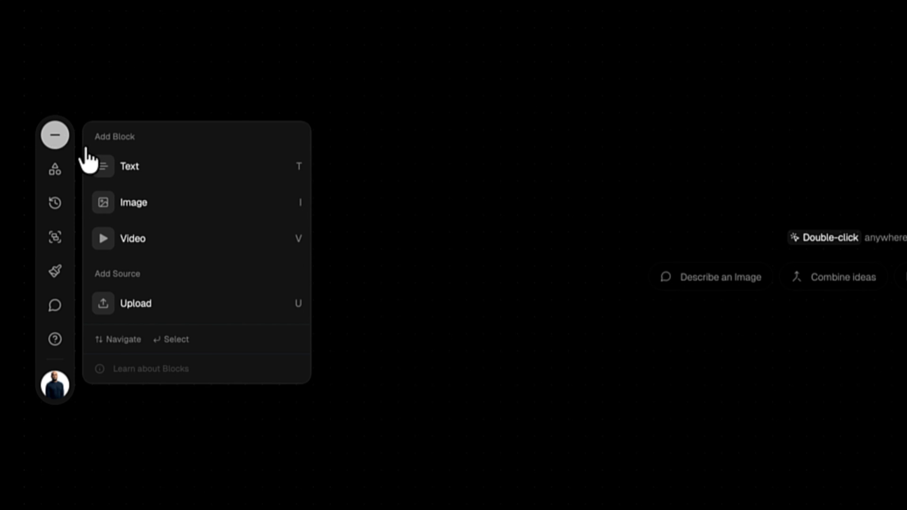
pyautogui.moveTo(157, 173)
pyautogui.moveTo(176, 204)
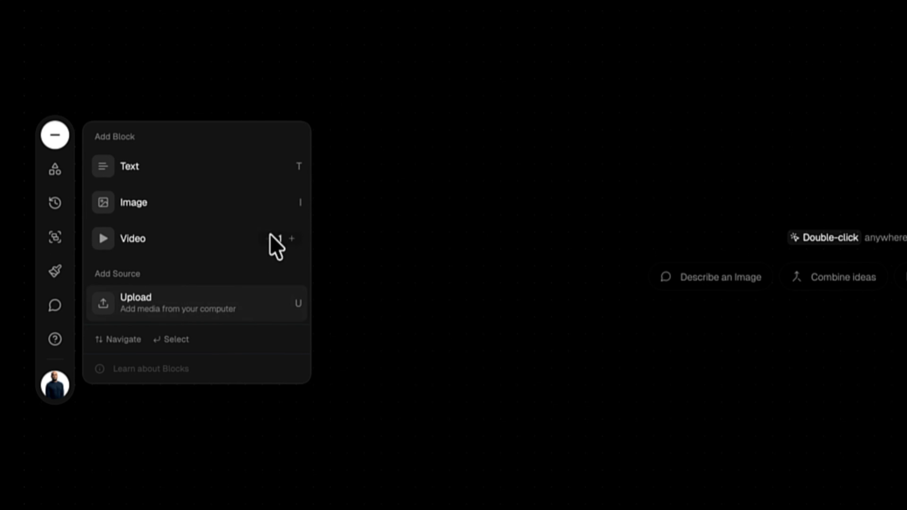
pyautogui.moveTo(220, 192)
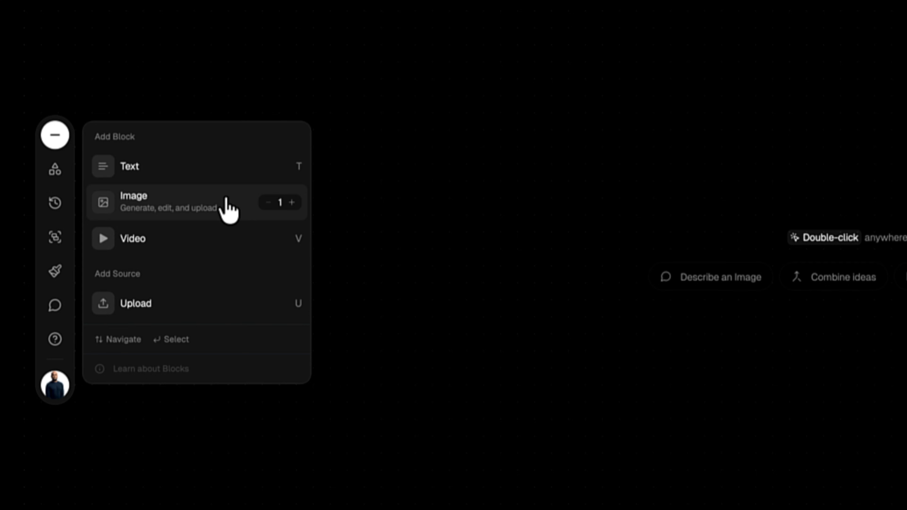
pyautogui.click(231, 165)
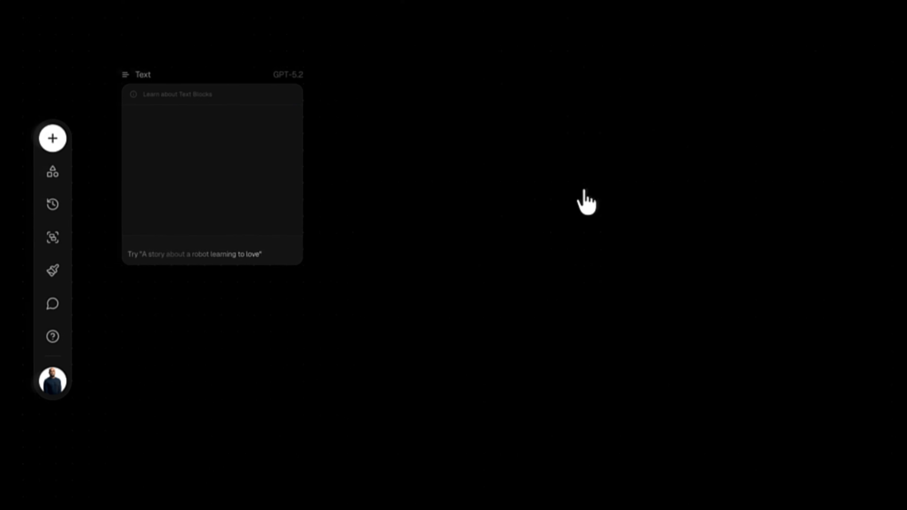
# Step: Delete the Text block from the canvas and check which block types can be added
pyautogui.moveTo(477, 26); pyautogui.dragTo(200, 213)
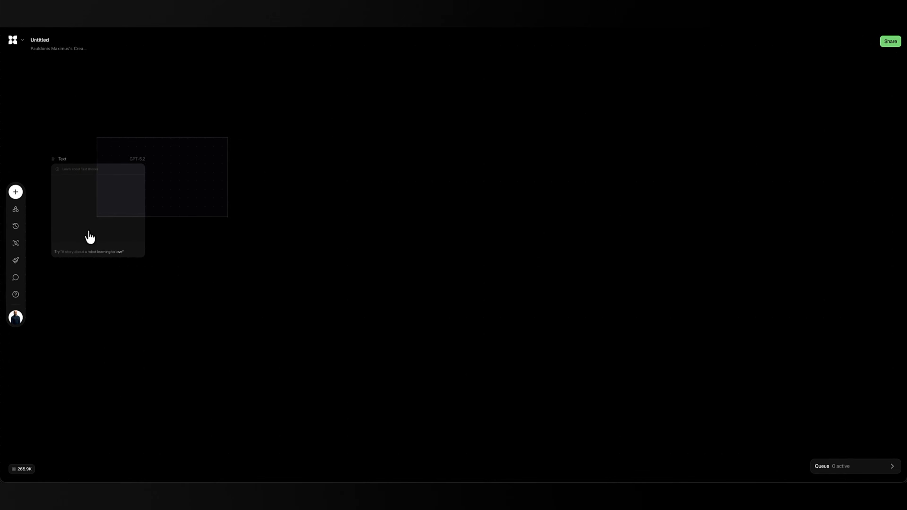
pyautogui.moveTo(89, 237); pyautogui.dragTo(66, 283)
pyautogui.press('Delete')
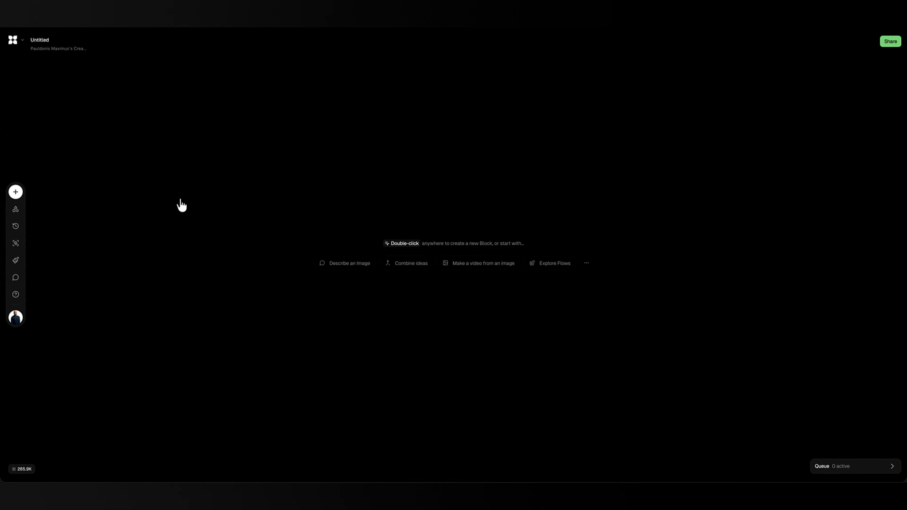
pyautogui.doubleClick(181, 206)
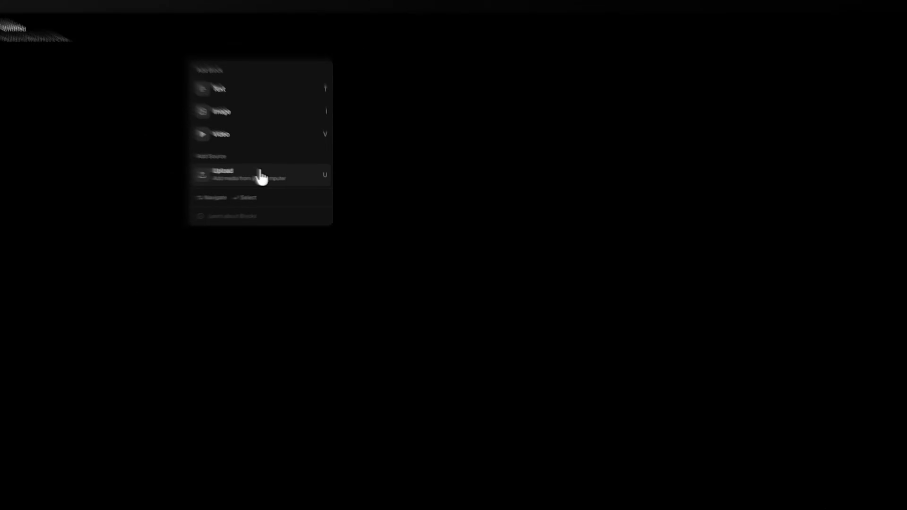
pyautogui.click(175, 240)
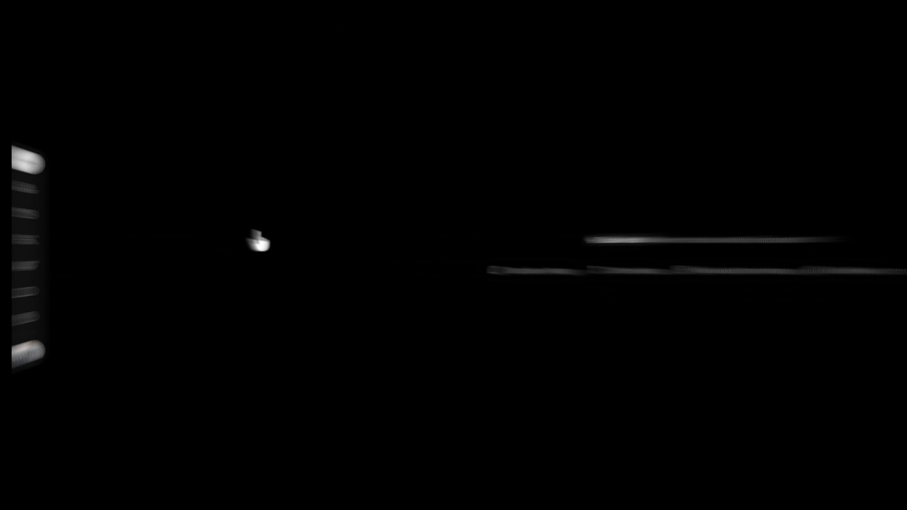
# Step: Browse the asset library's uploaded files and its saved blocks
pyautogui.click(54, 178)
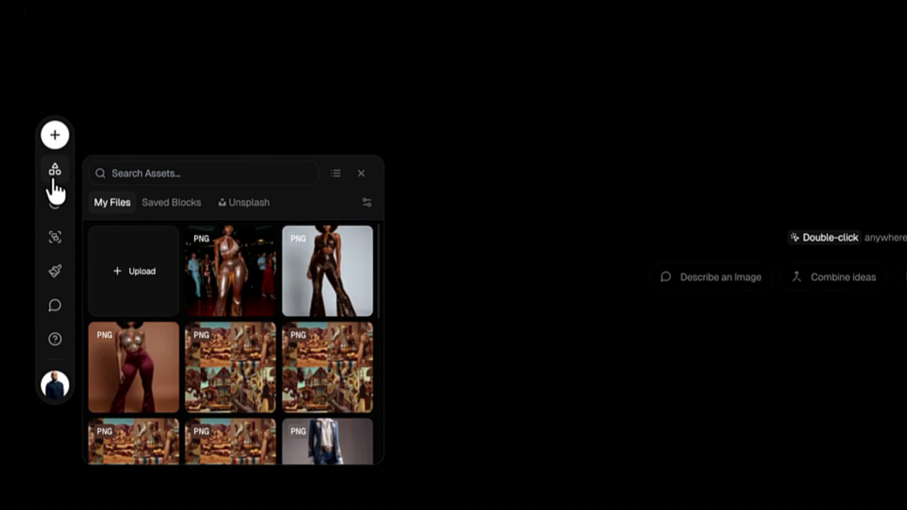
pyautogui.scroll(-10, 246, 348)
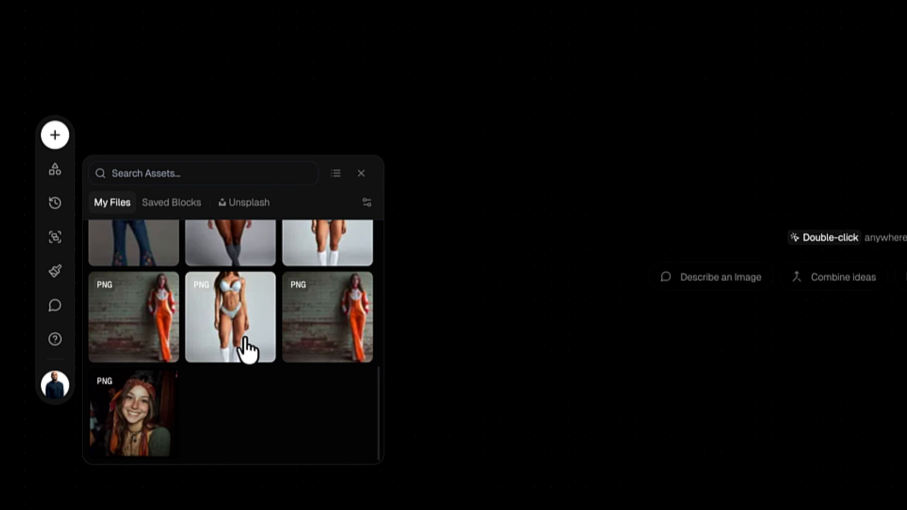
pyautogui.click(189, 203)
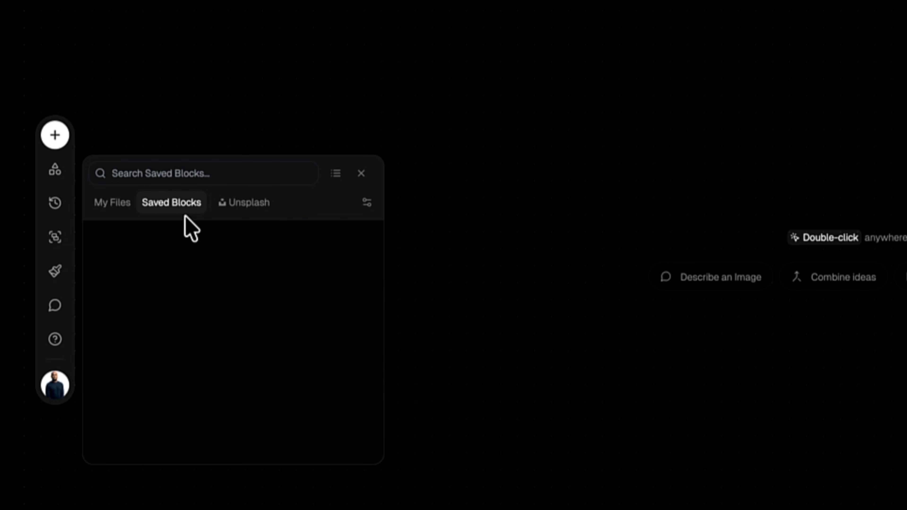
# Step: Place the Christmas tree Polaroid photo from Unsplash on the canvas and pull a connection out of it
pyautogui.click(246, 202)
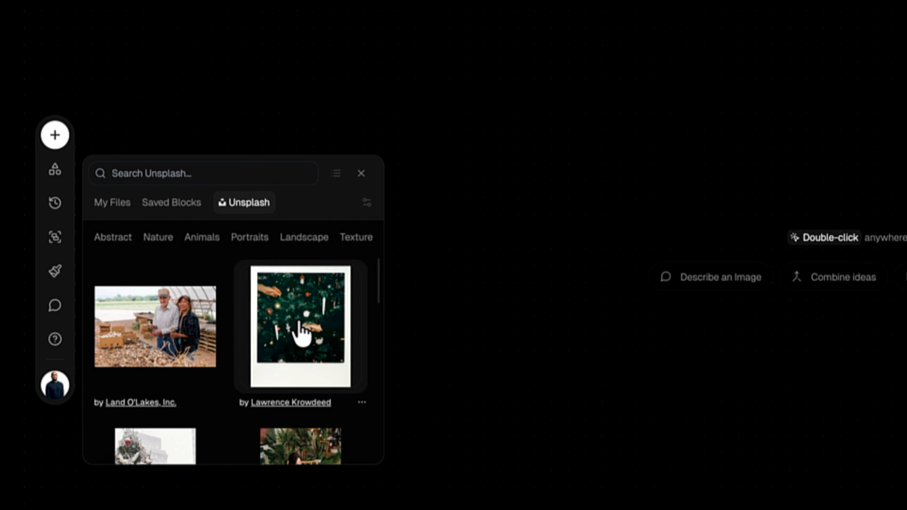
pyautogui.moveTo(299, 330); pyautogui.dragTo(528, 143)
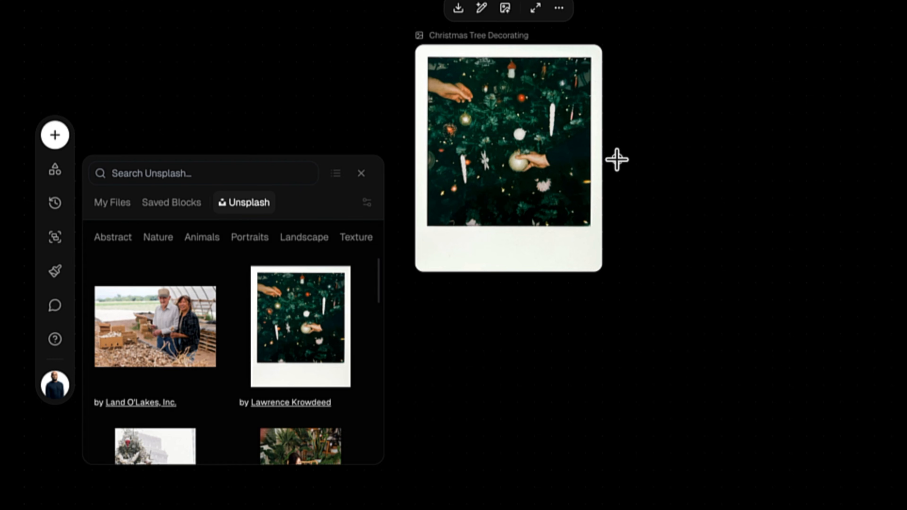
pyautogui.moveTo(616, 159); pyautogui.dragTo(852, 173)
pyautogui.click(591, 140)
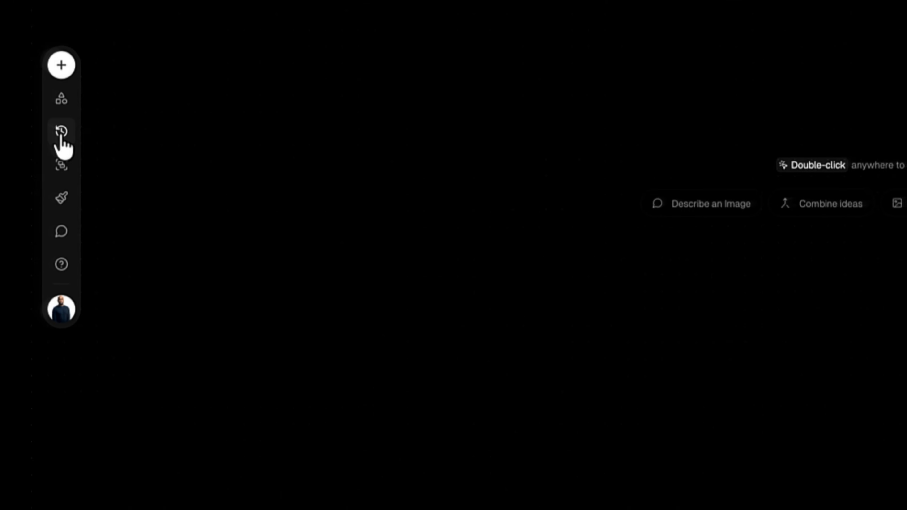
# Step: Check the project history and look through the featured workflow groups
pyautogui.click(15, 227)
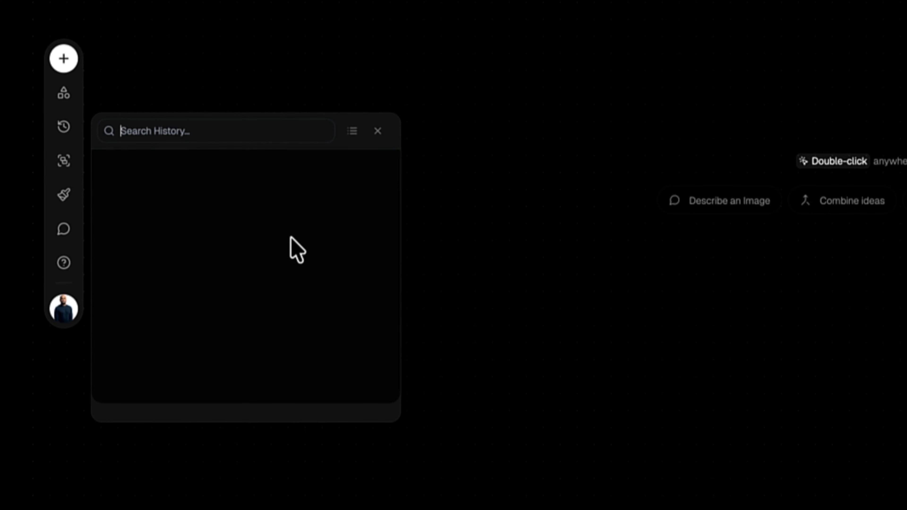
pyautogui.click(64, 164)
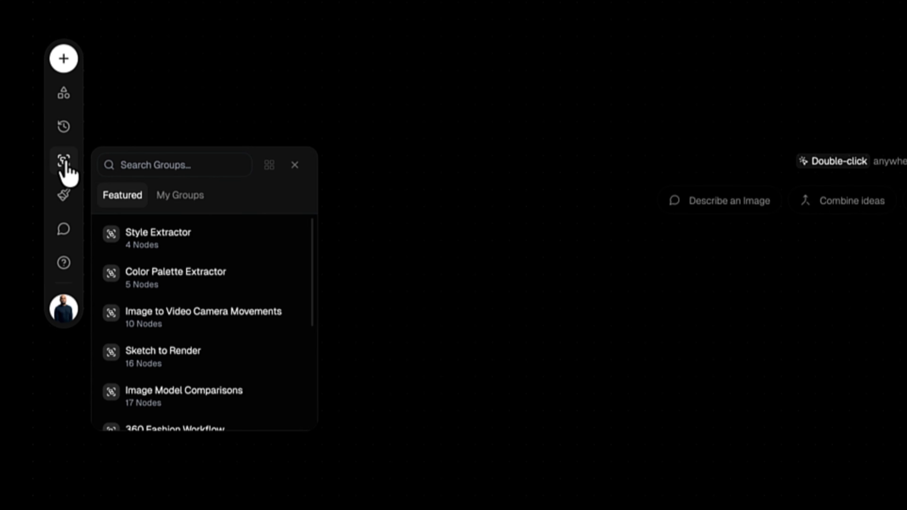
pyautogui.scroll(-1, 192, 347)
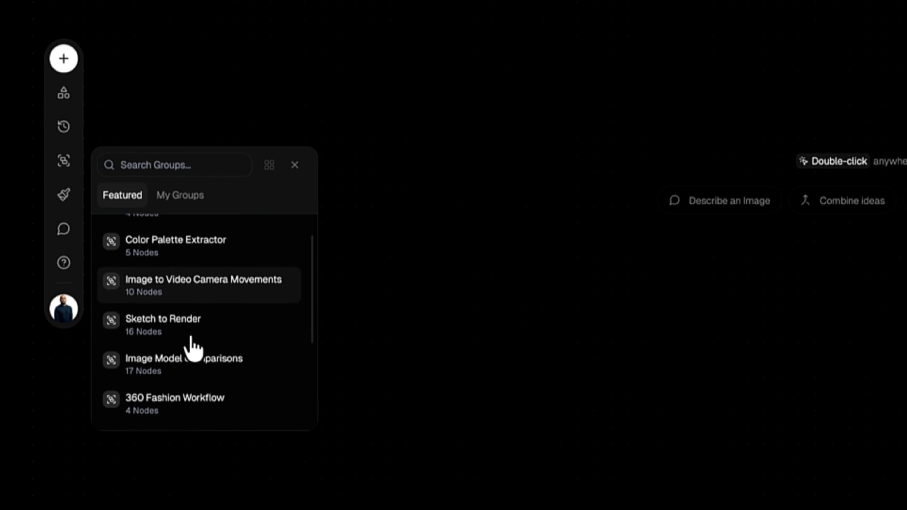
pyautogui.scroll(-4, 192, 346)
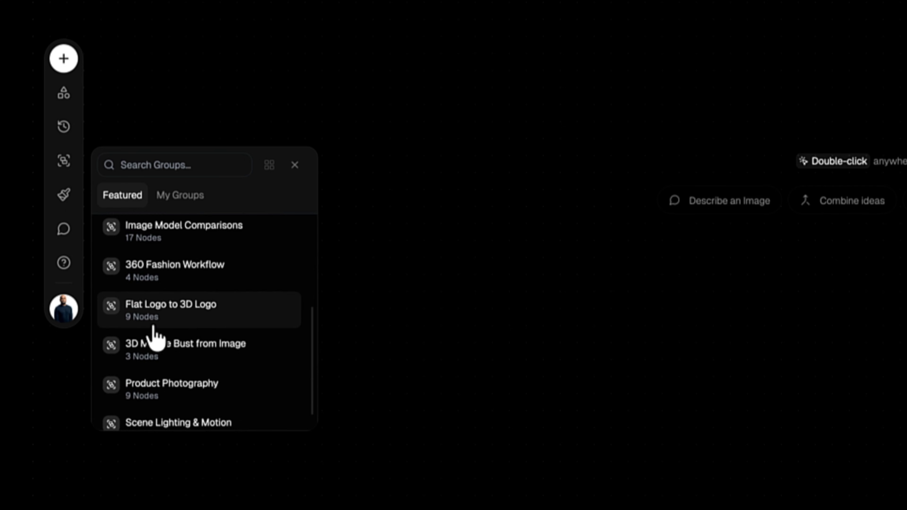
# Step: Add the featured group Flat Logo to 3D Logo to the canvas
pyautogui.click(168, 324)
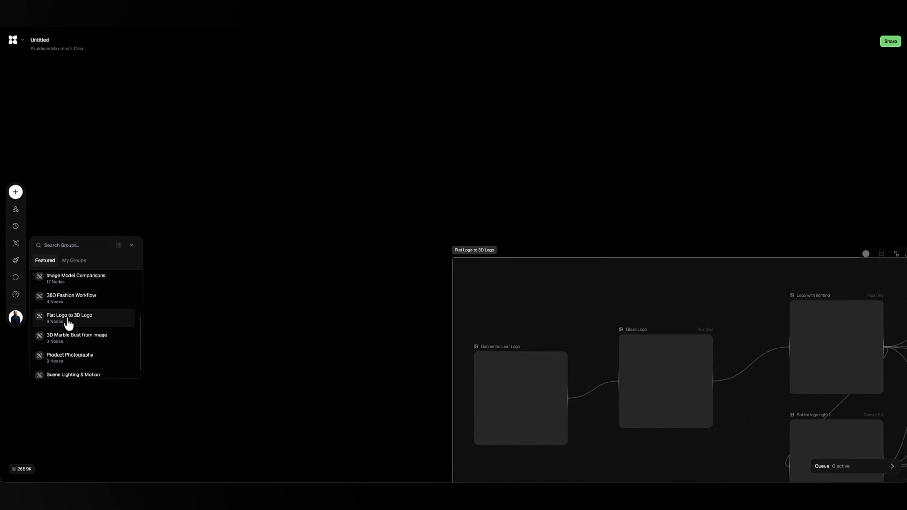
pyautogui.moveTo(508, 305); pyautogui.dragTo(309, 186)
pyautogui.moveTo(480, 206); pyautogui.dragTo(225, 153)
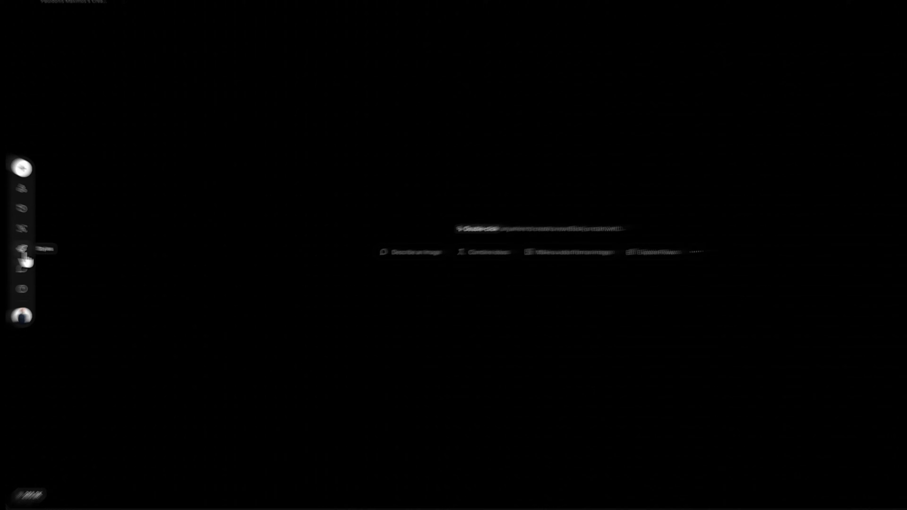
# Step: Look through the full styles library and the workspace's own saved styles
pyautogui.click(15, 260)
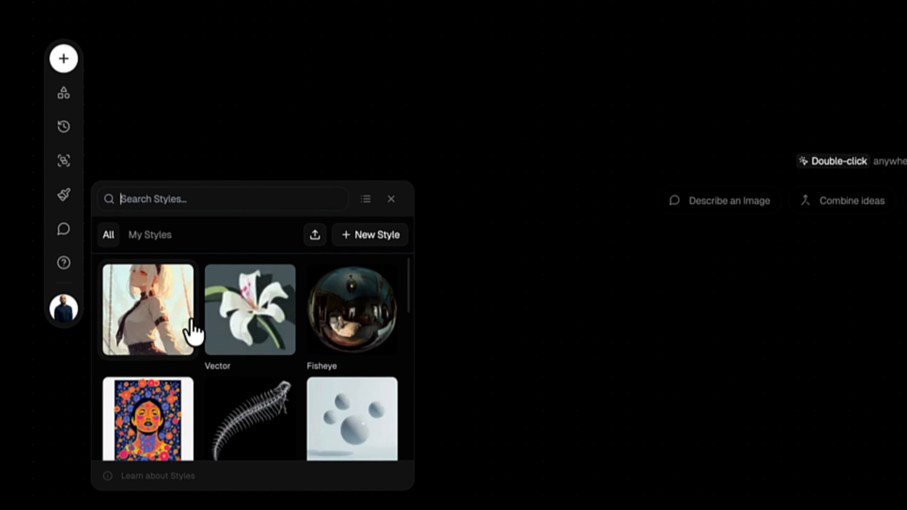
pyautogui.scroll(-4, 191, 323)
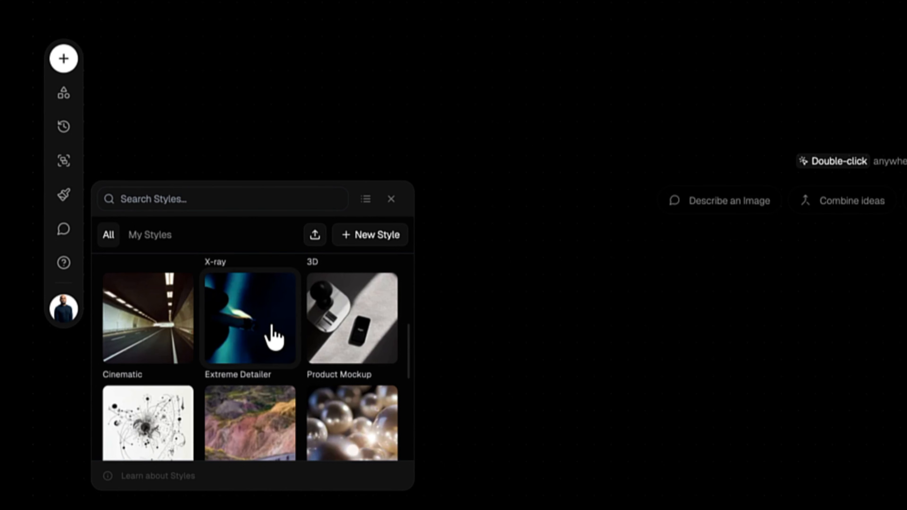
pyautogui.scroll(-3, 355, 336)
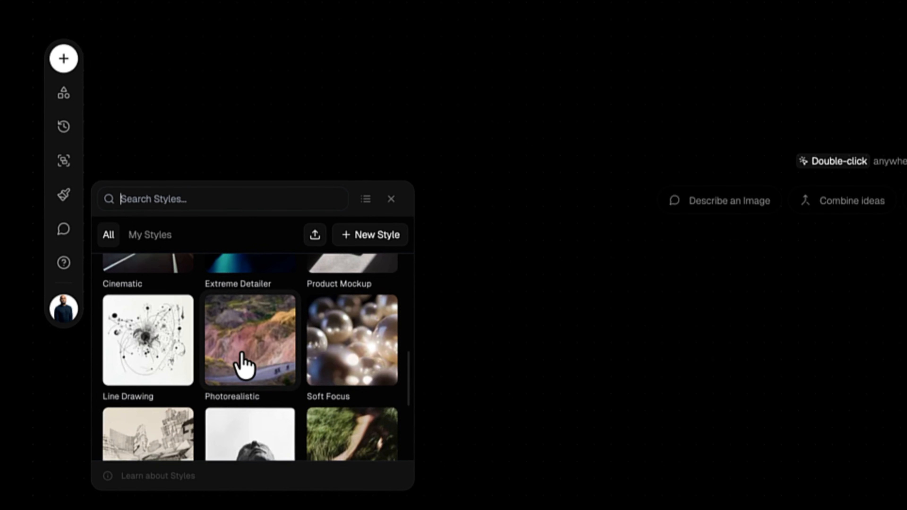
pyautogui.scroll(-2, 244, 364)
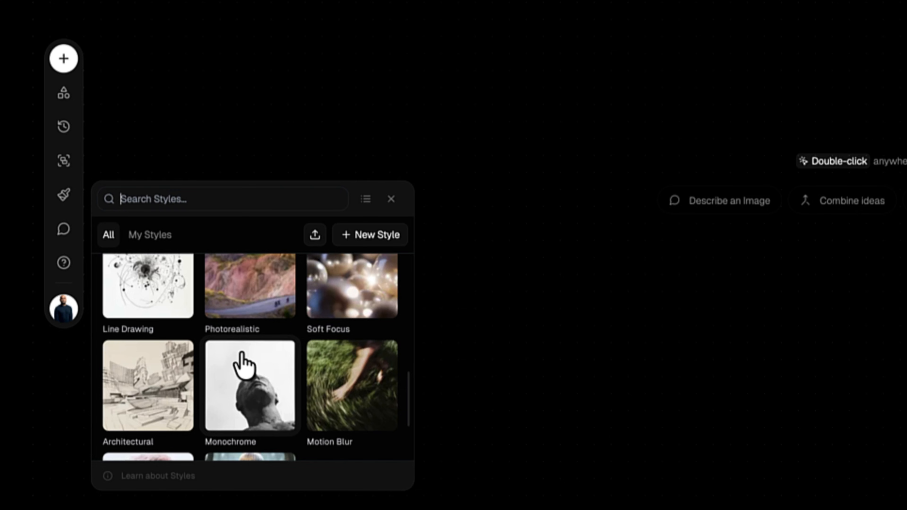
pyautogui.click(150, 235)
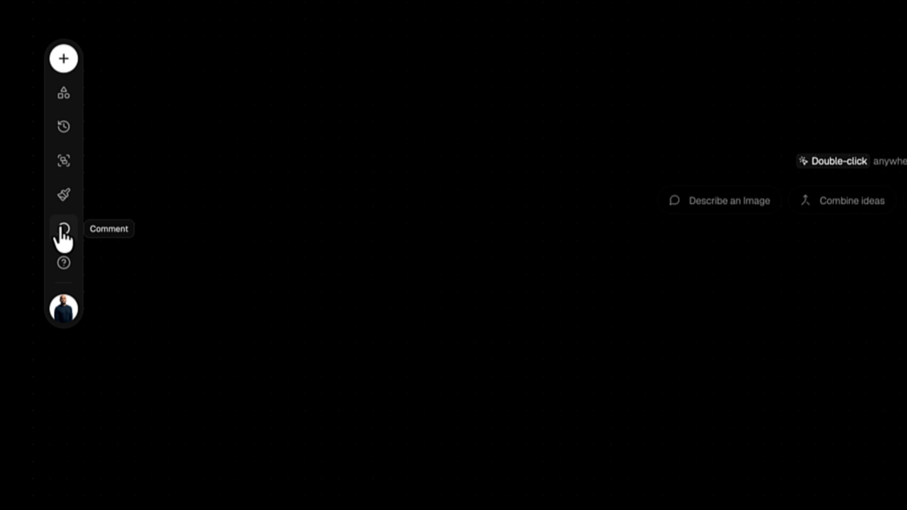
# Step: Post a comment reading "fdfddfd" on the empty canvas and mark it as resolved
pyautogui.click(64, 228)
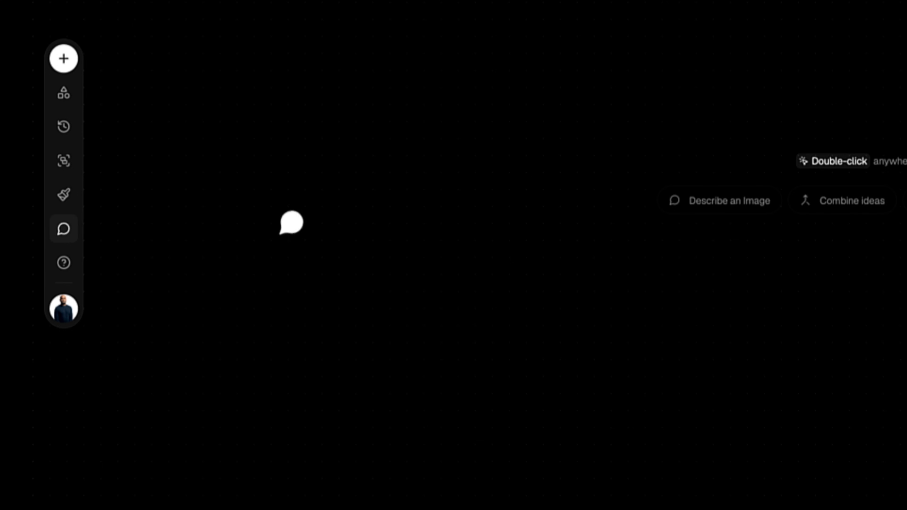
pyautogui.click(308, 164)
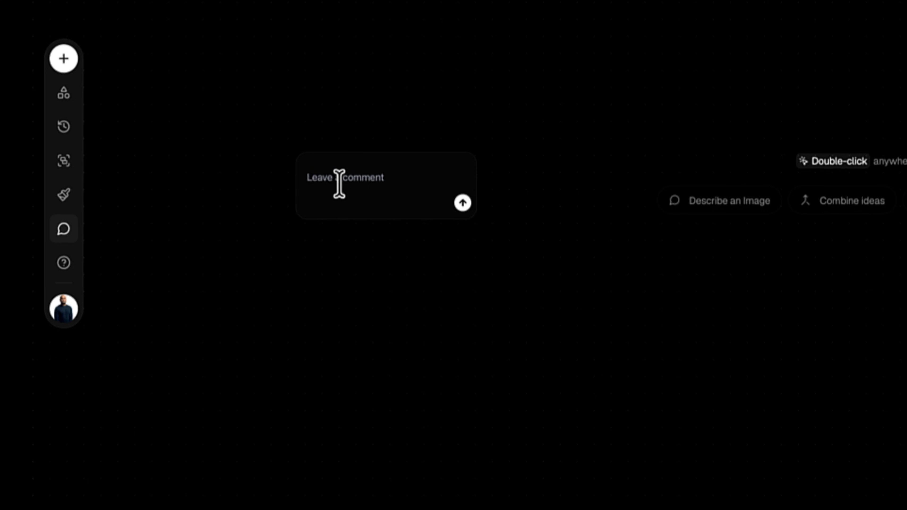
pyautogui.write('fdfd')
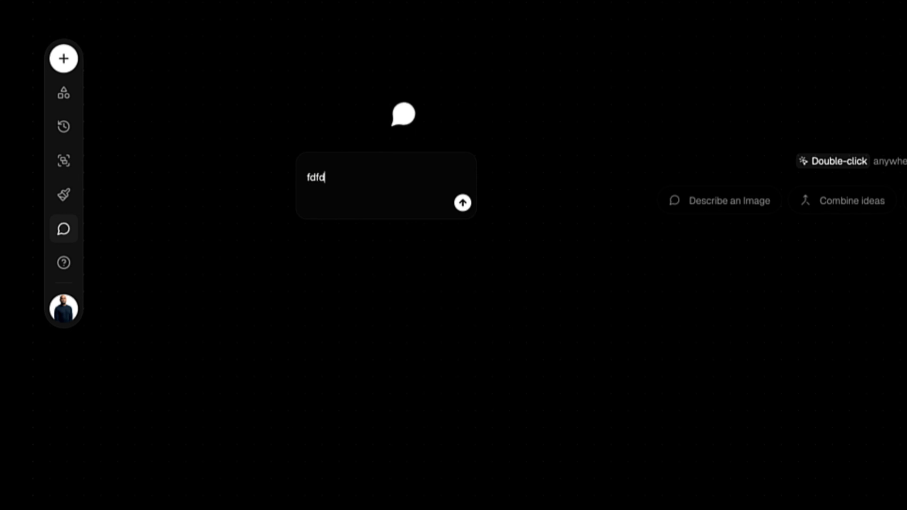
pyautogui.write('dfd')
pyautogui.click(462, 203)
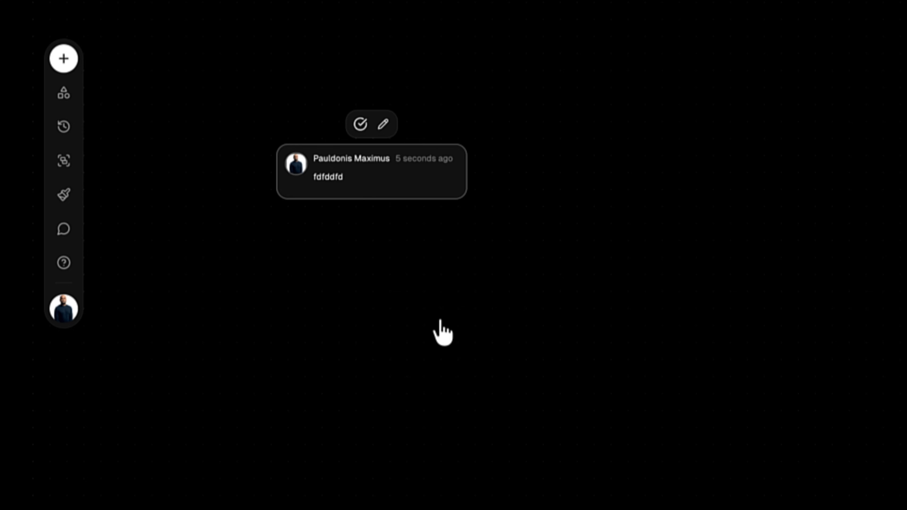
pyautogui.click(360, 124)
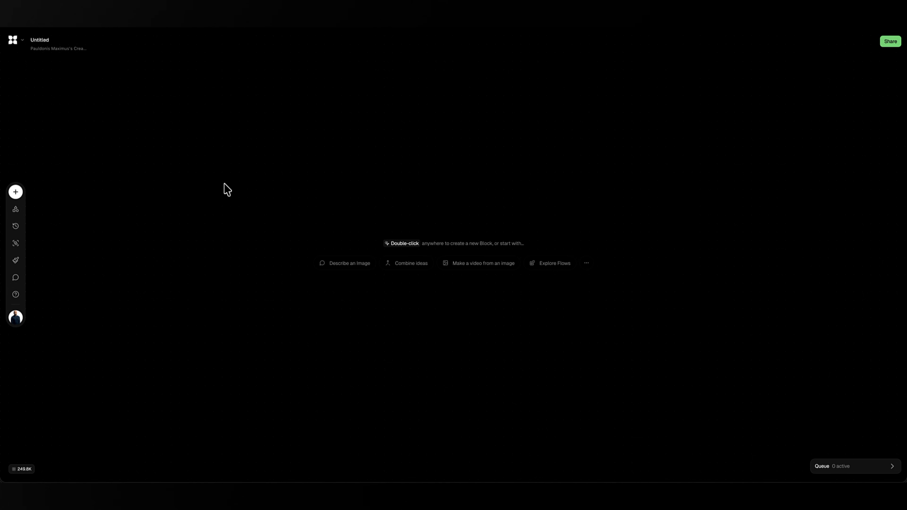
# Step: Add an Image block to the empty canvas and shift it slightly upward
pyautogui.doubleClick(218, 154)
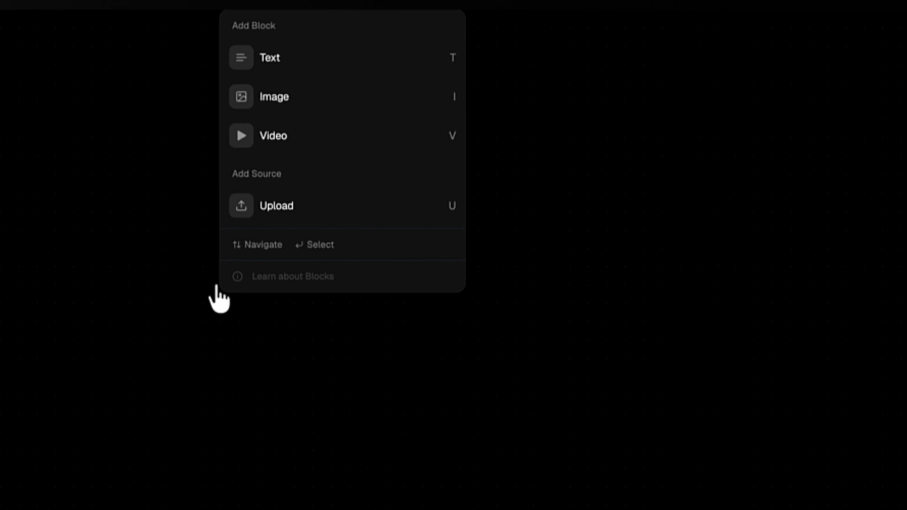
pyautogui.click(282, 108)
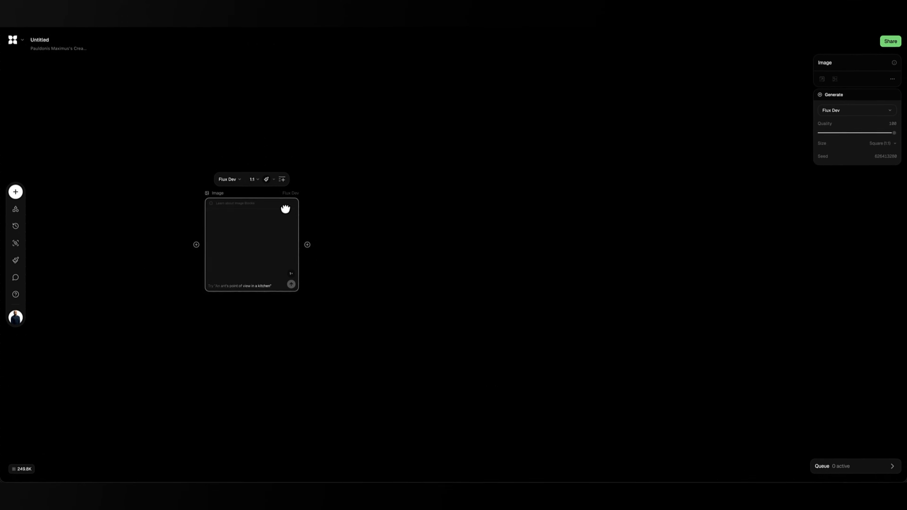
pyautogui.moveTo(286, 209); pyautogui.dragTo(293, 193)
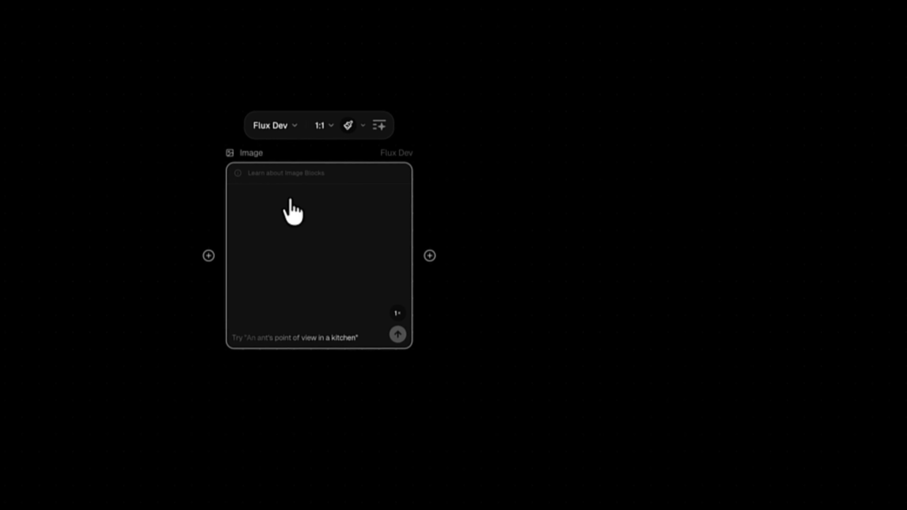
# Step: Look through the available image models and set the Image block's model to Seedream 4.5
pyautogui.click(292, 135)
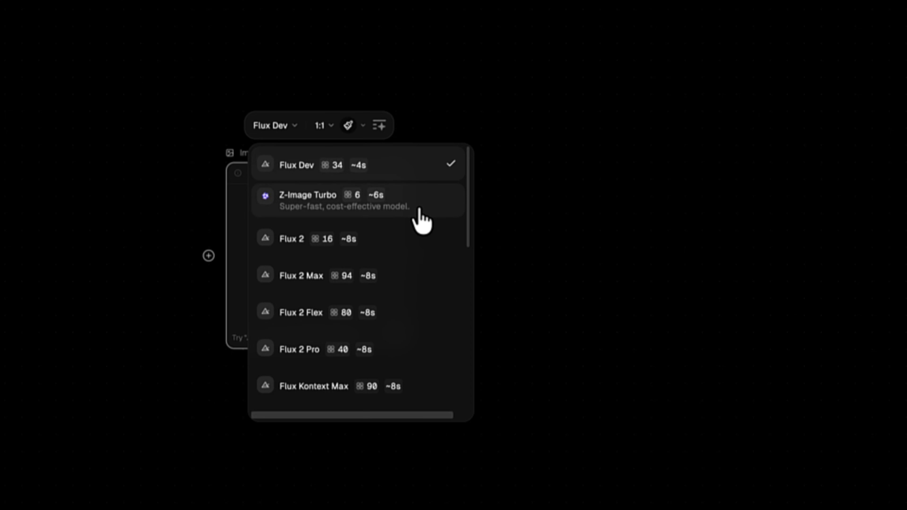
pyautogui.scroll(-6, 441, 184)
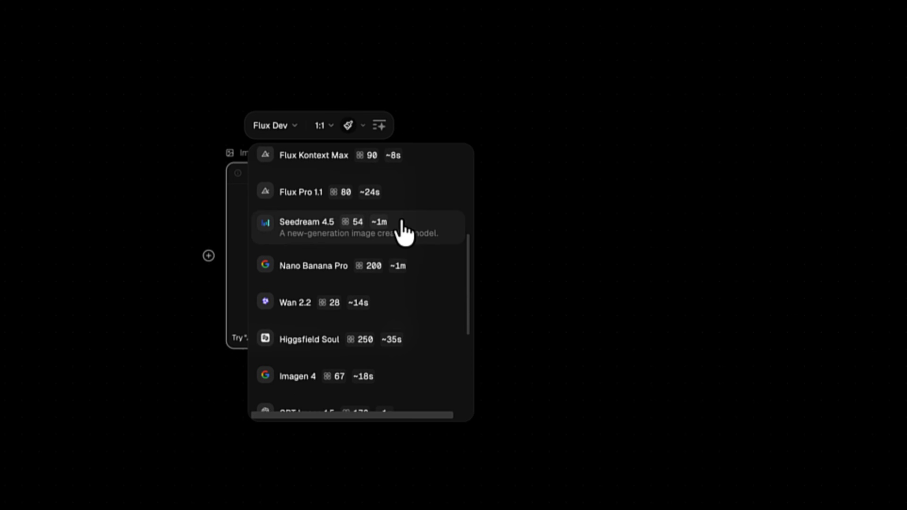
pyautogui.scroll(-4, 394, 270)
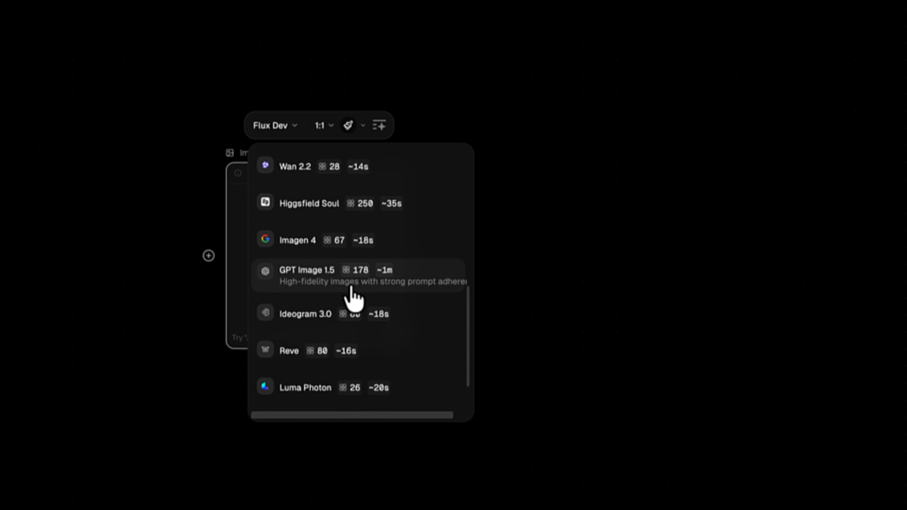
pyautogui.scroll(-2, 354, 297)
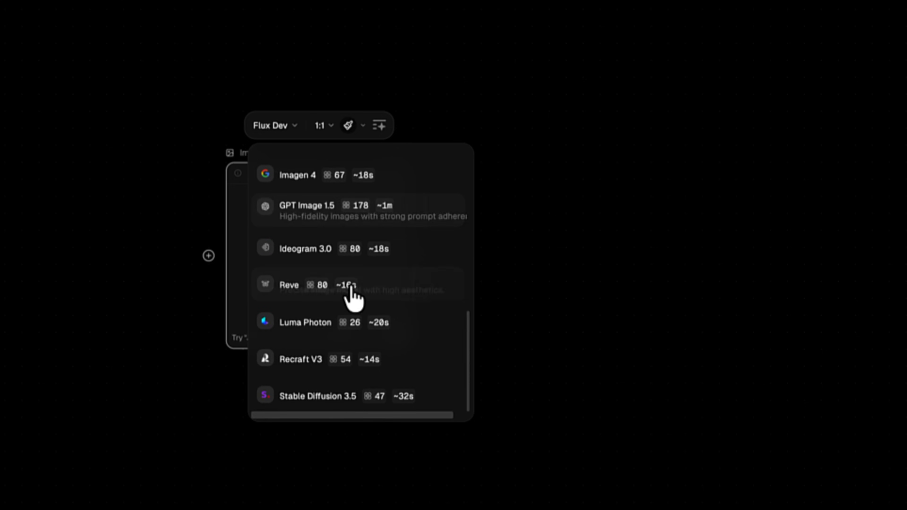
pyautogui.scroll(2, 354, 296)
pyautogui.scroll(7, 353, 296)
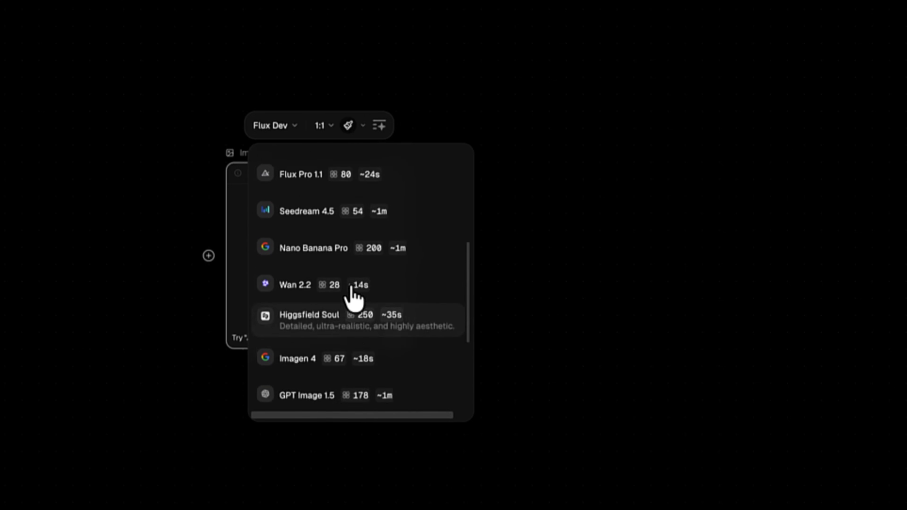
pyautogui.scroll(1, 353, 296)
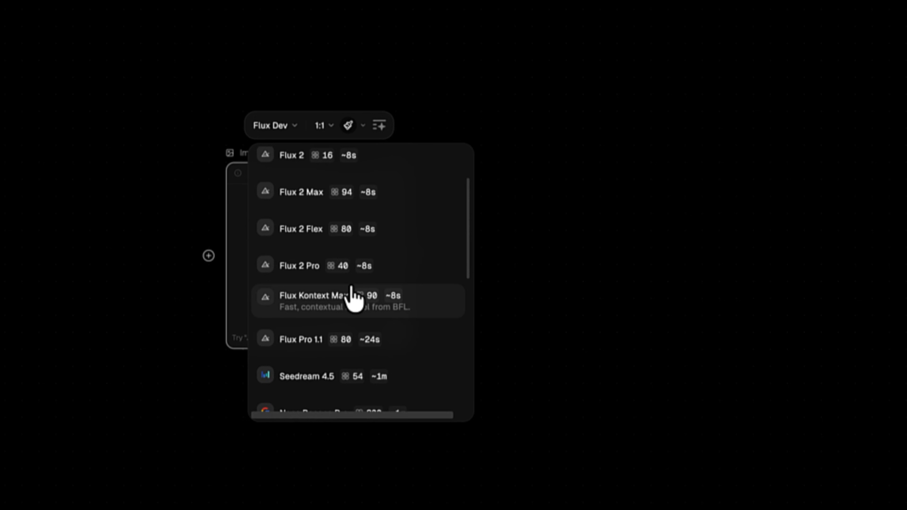
pyautogui.scroll(1, 354, 297)
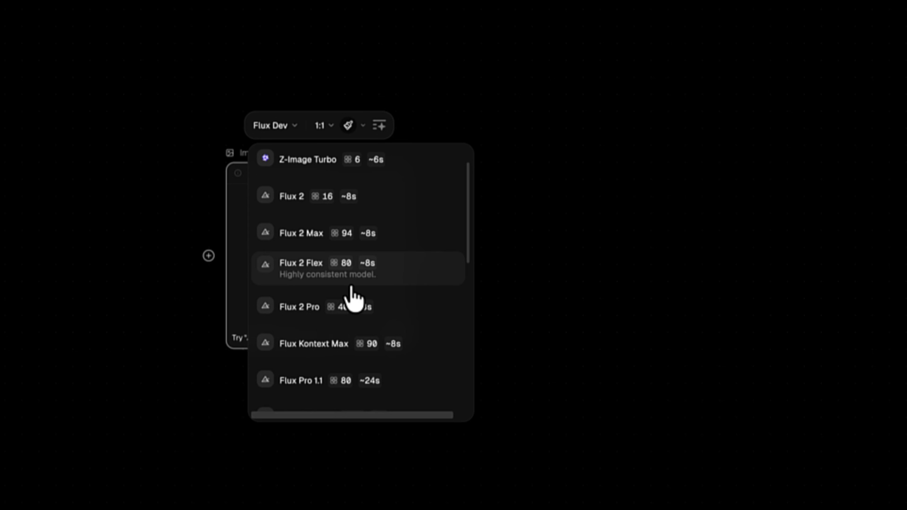
pyautogui.scroll(1, 353, 296)
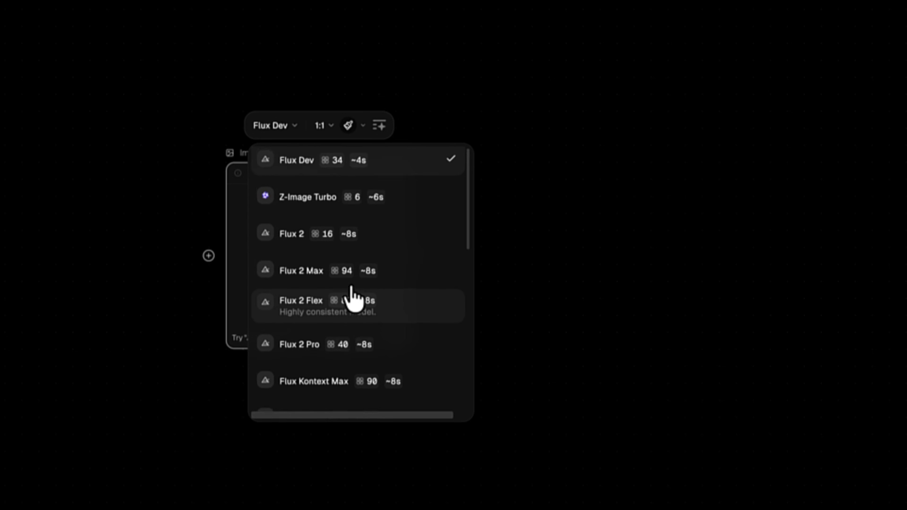
pyautogui.scroll(-1, 354, 296)
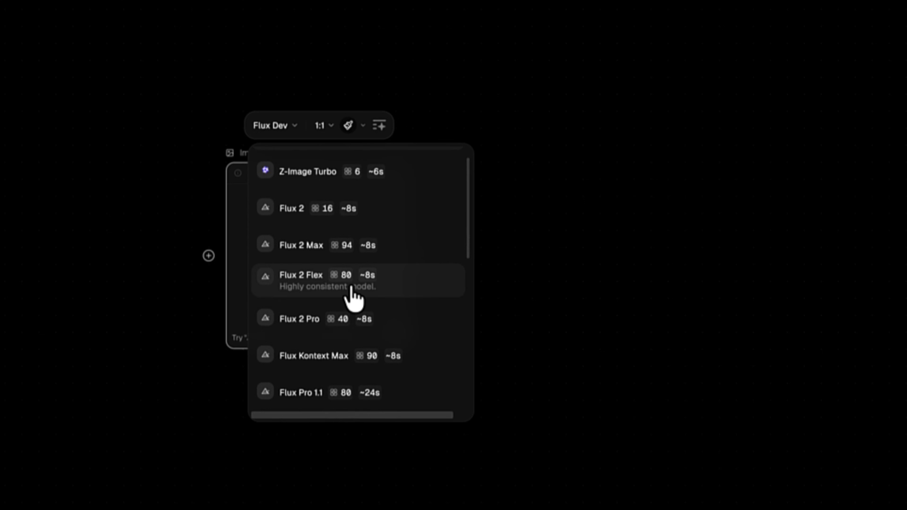
pyautogui.scroll(-3, 351, 287)
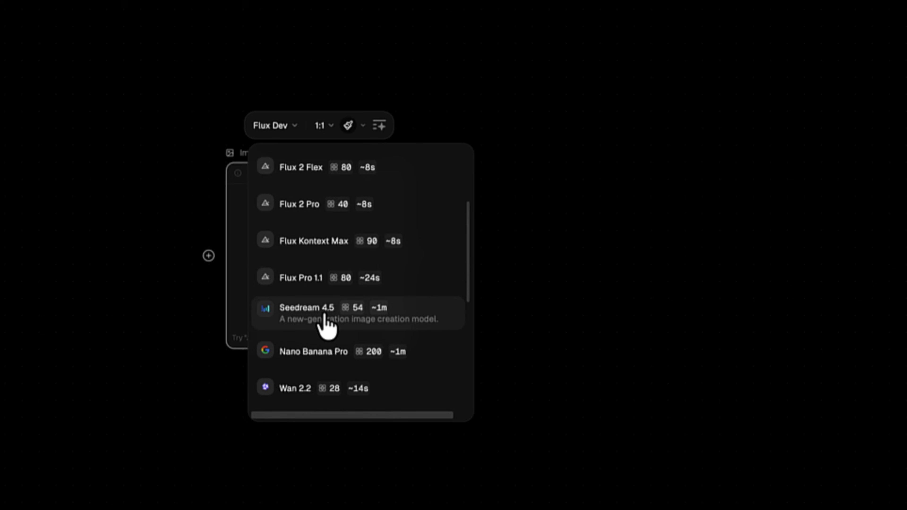
pyautogui.click(324, 315)
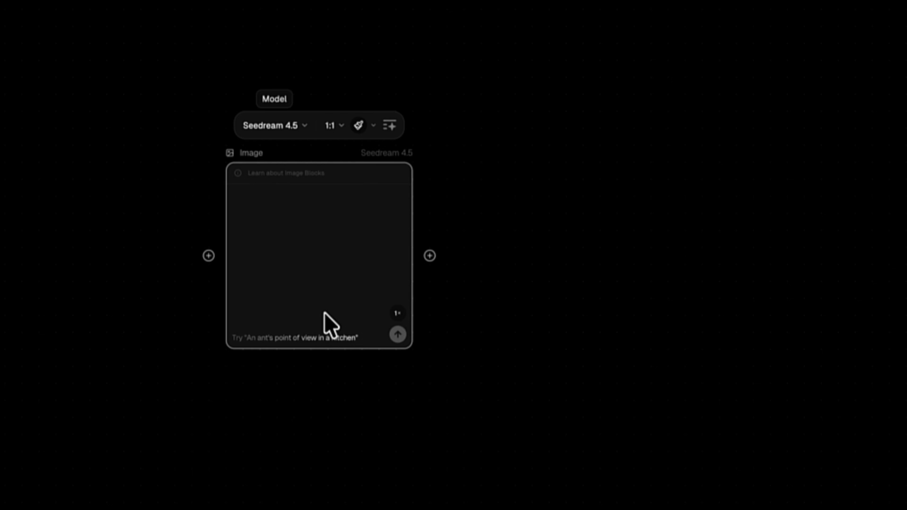
# Step: Set the Image block's aspect ratio to 16:9 and look through the styles available for it
pyautogui.click(342, 139)
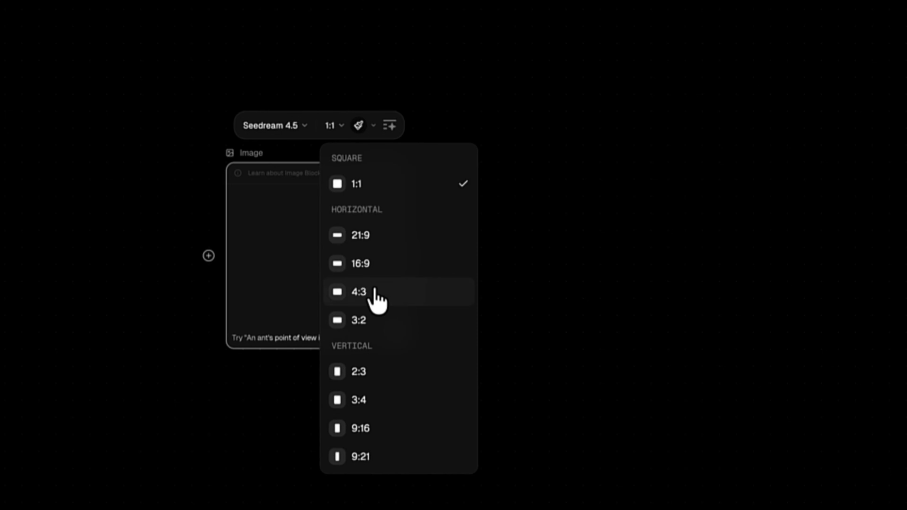
pyautogui.click(364, 266)
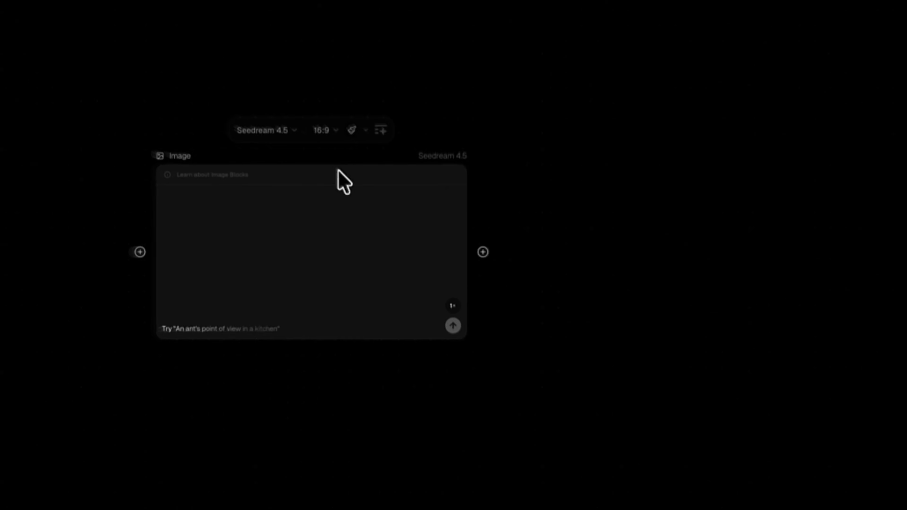
pyautogui.click(361, 131)
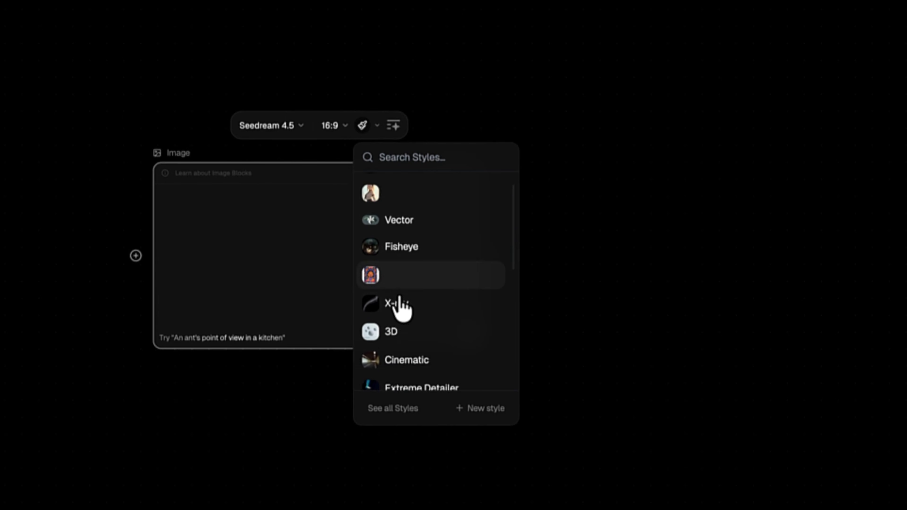
pyautogui.scroll(-2, 399, 304)
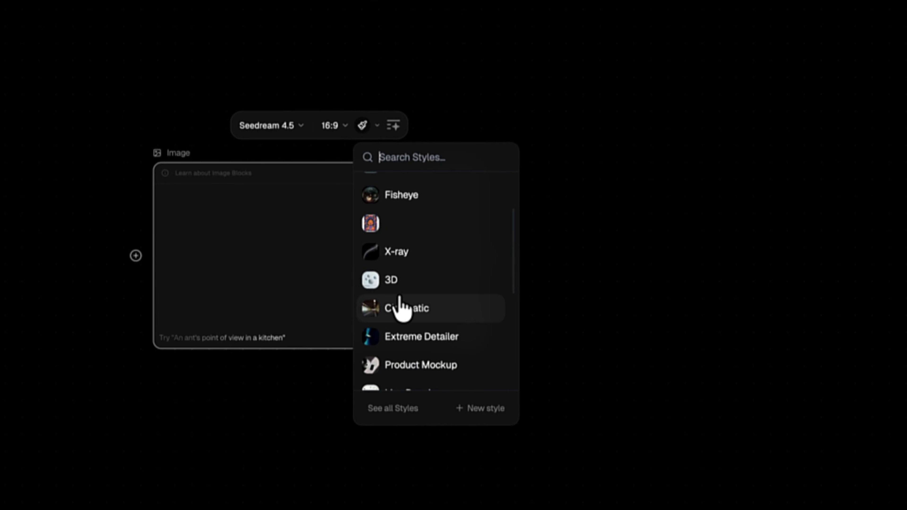
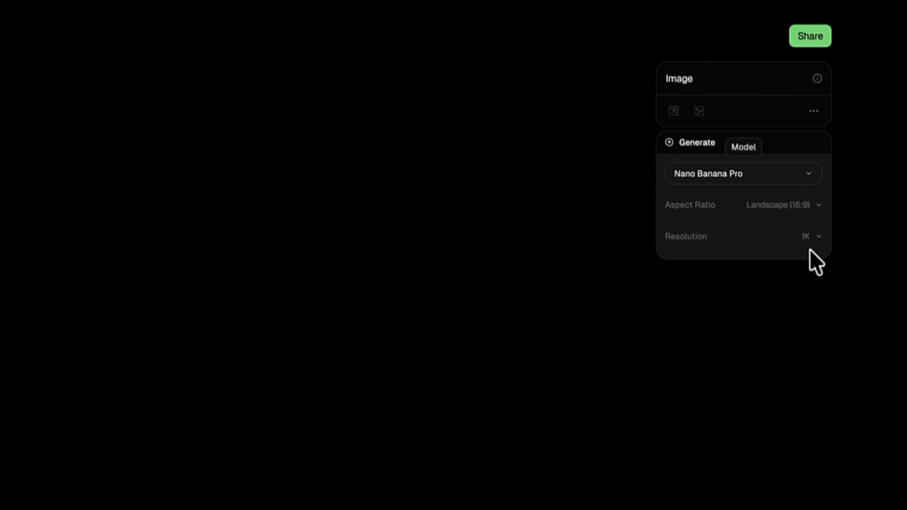
# Step: Try the 2K resolution for the Nano Banana Pro model and raise it to 4K
pyautogui.click(818, 237)
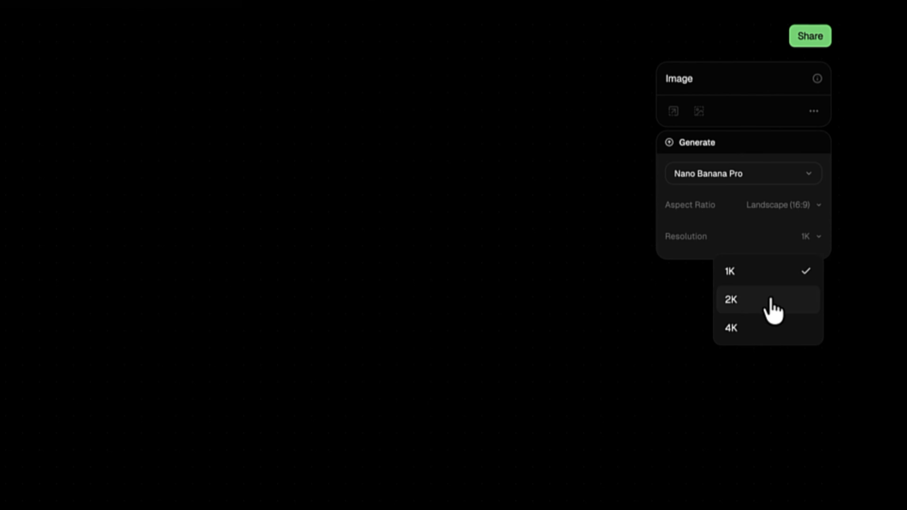
pyautogui.click(771, 308)
pyautogui.click(814, 236)
pyautogui.click(755, 345)
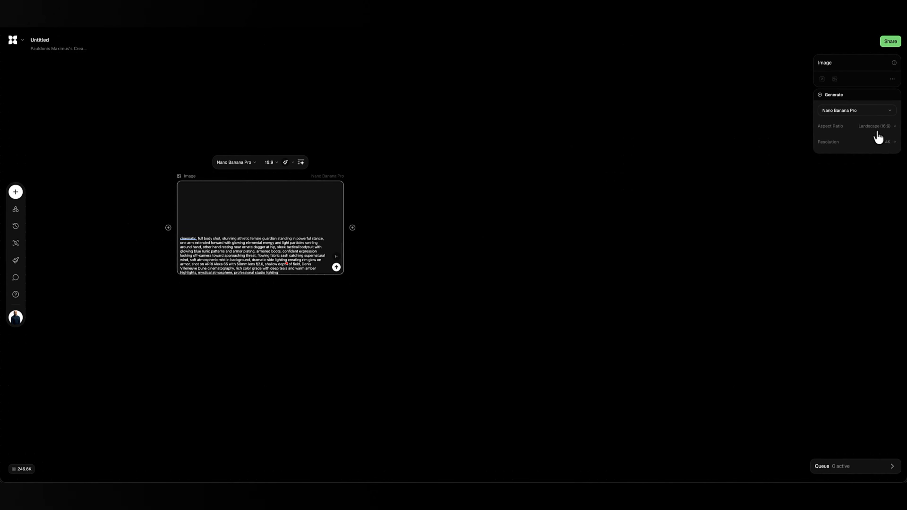
# Step: Switch the Image block's model to Seedream 4.5 and set its resolution to 2k
pyautogui.click(873, 112)
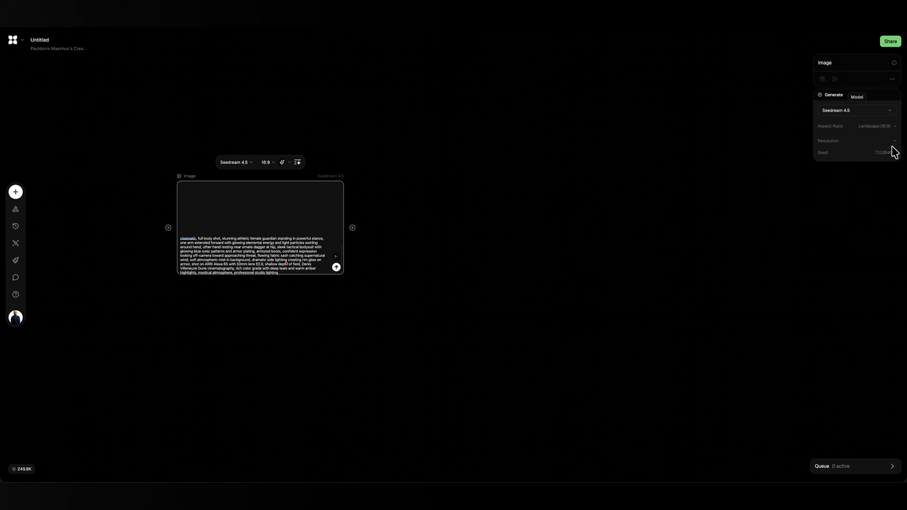
pyautogui.click(894, 143)
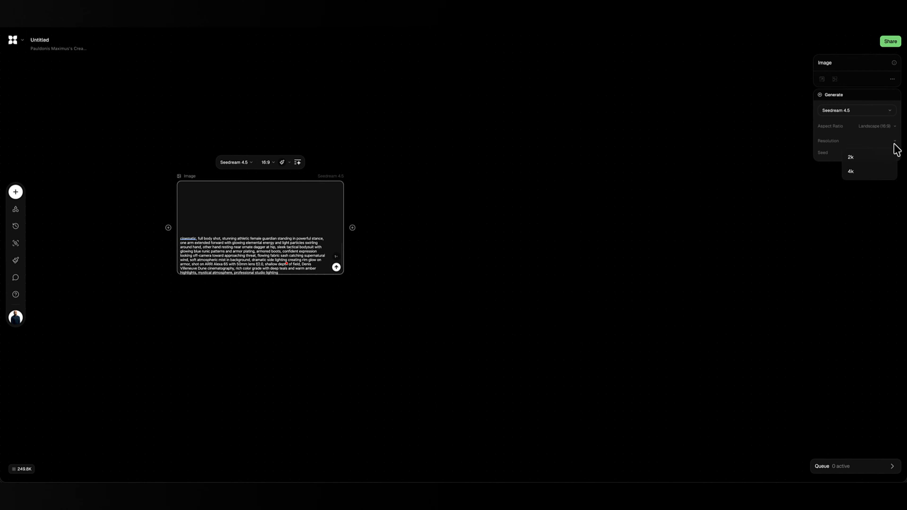
pyautogui.click(874, 159)
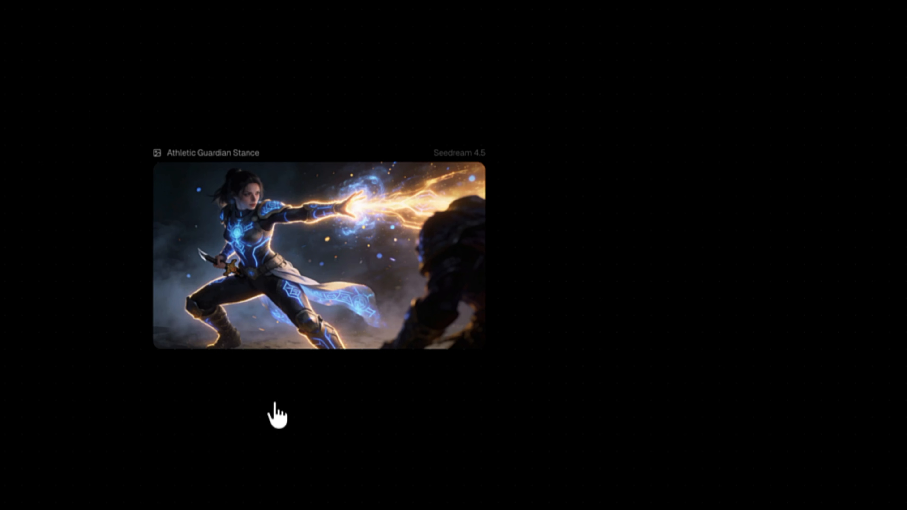
# Step: Examine the generated guardian image up close on the canvas and in the enlarged view with its file details and prompt
pyautogui.click(308, 263)
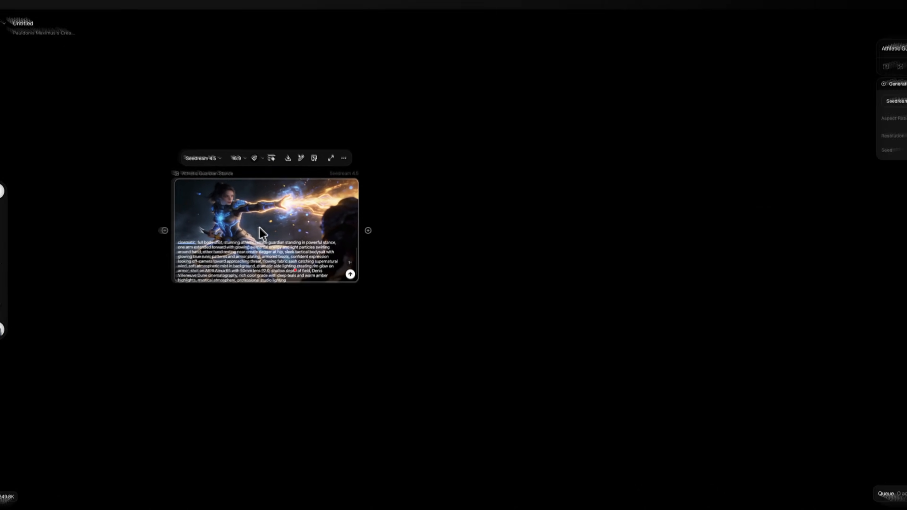
pyautogui.click(237, 317)
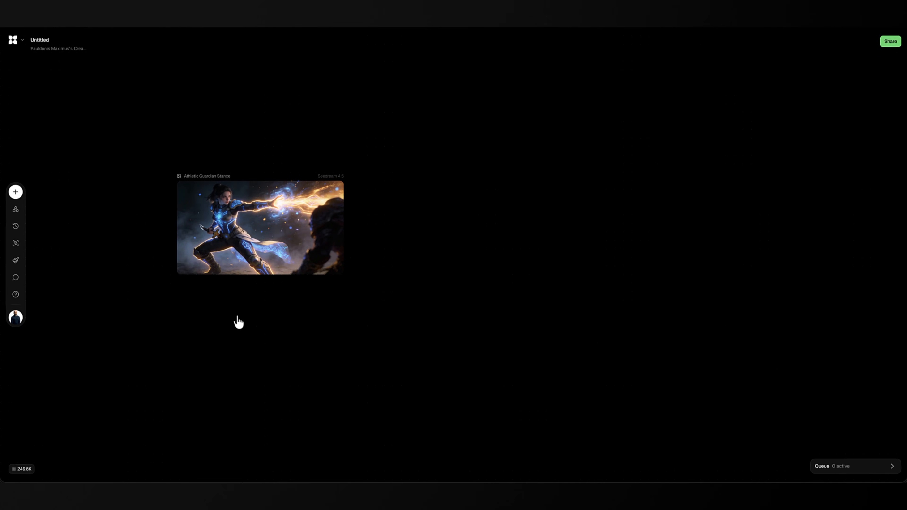
pyautogui.scroll(3, 238, 317)
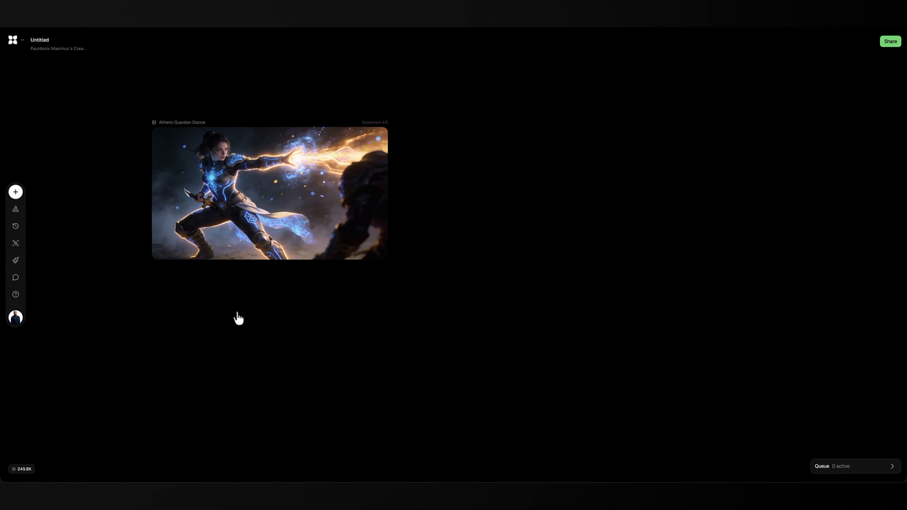
pyautogui.scroll(3, 238, 318)
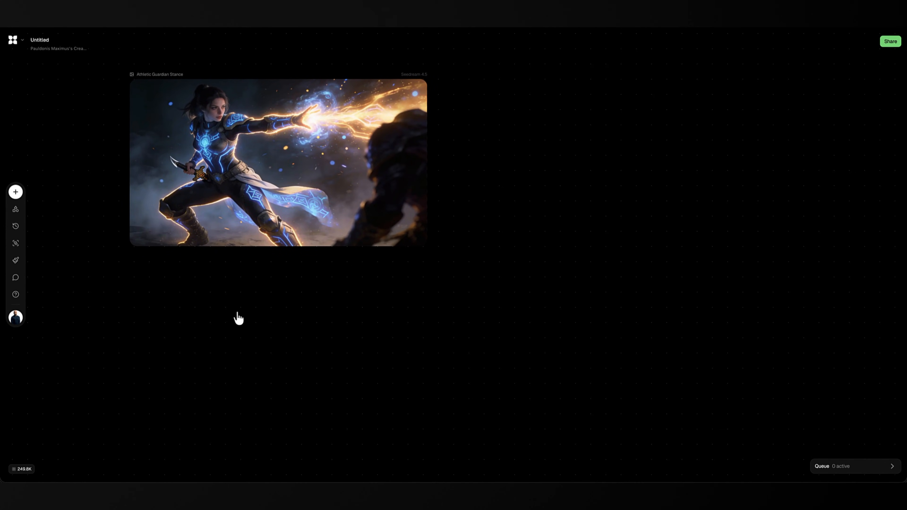
pyautogui.scroll(2, 238, 317)
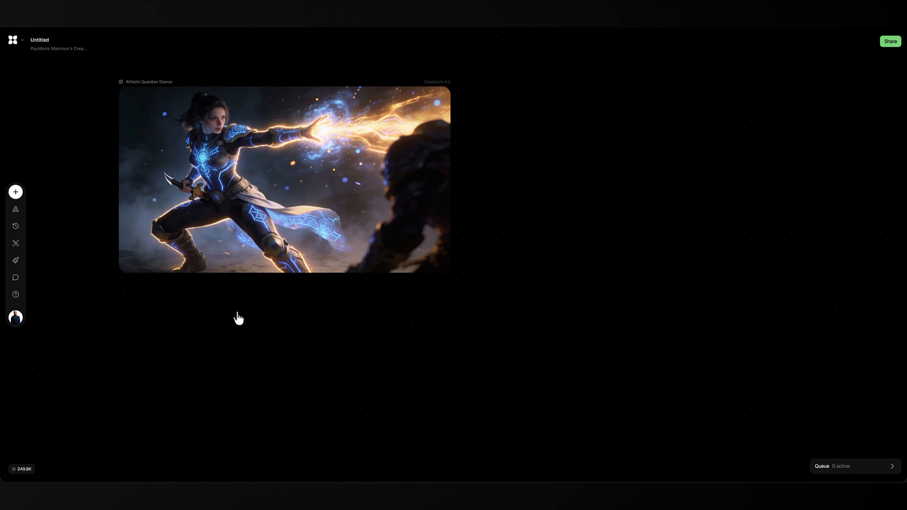
pyautogui.click(283, 156)
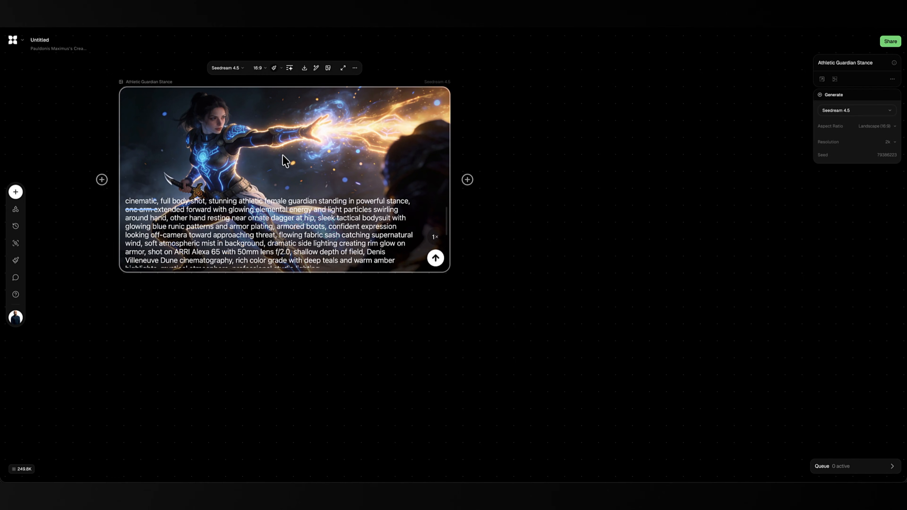
pyautogui.doubleClick(282, 156)
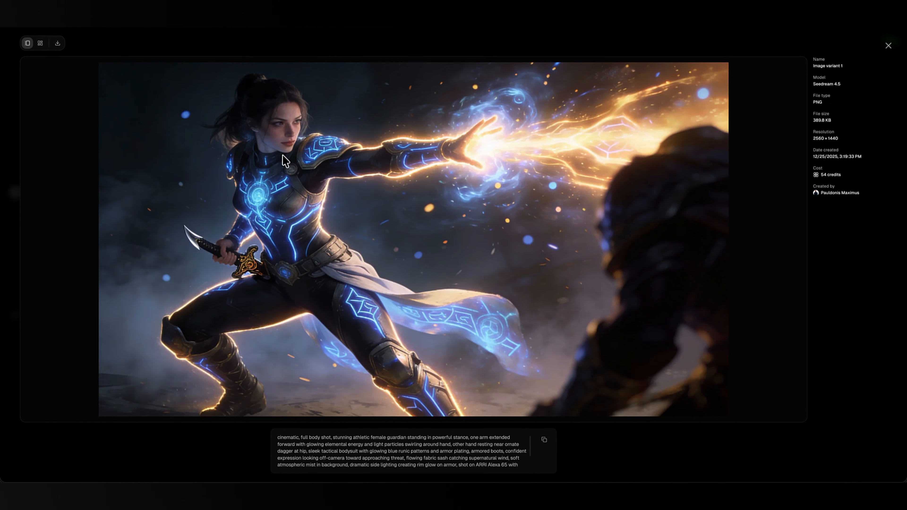
pyautogui.press('Escape')
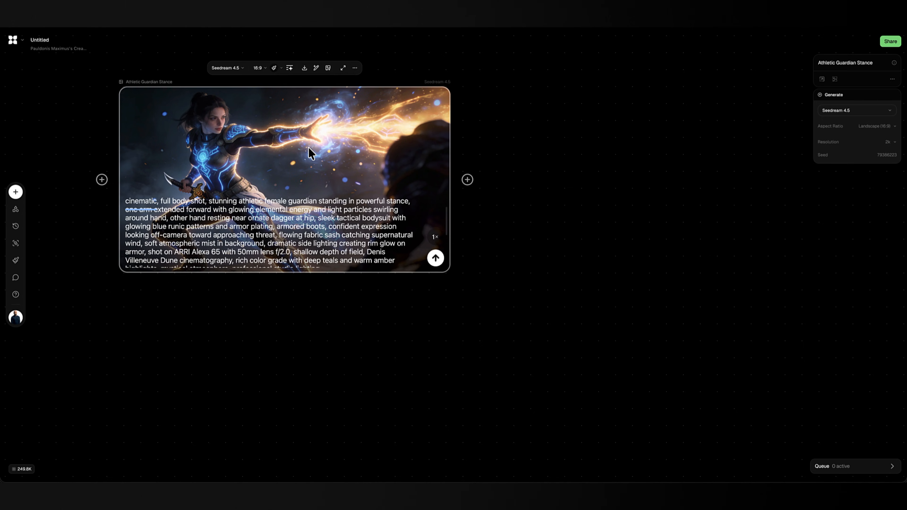
pyautogui.click(253, 313)
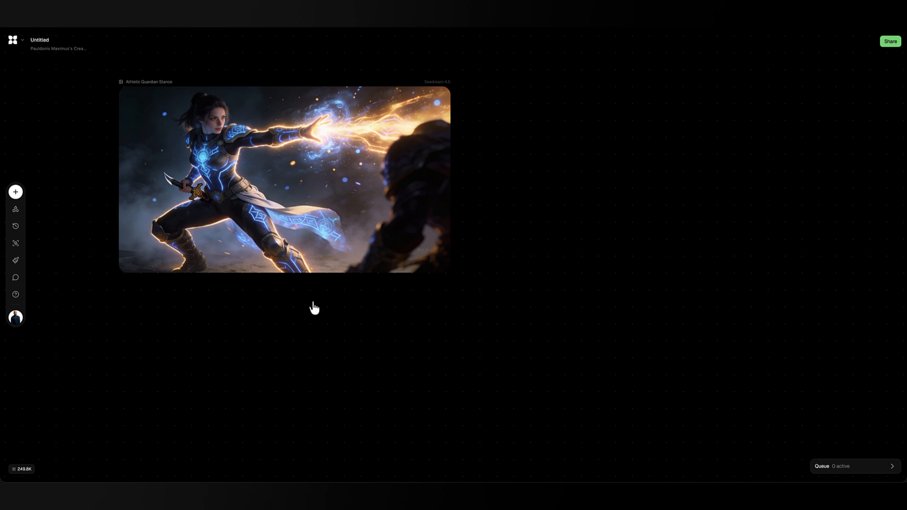
# Step: Rerun the generation of the guardian image and read through the prompt text in its block
pyautogui.click(435, 257)
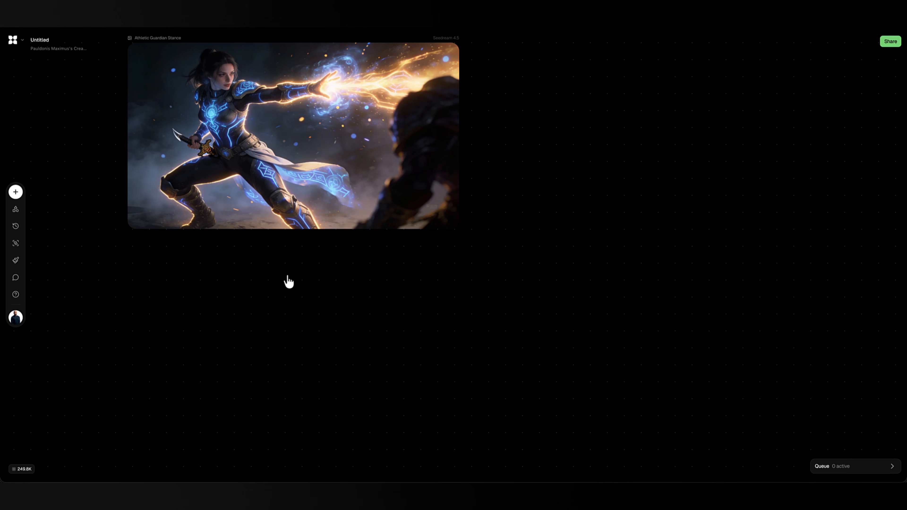
pyautogui.click(304, 153)
pyautogui.scroll(-2, 284, 173)
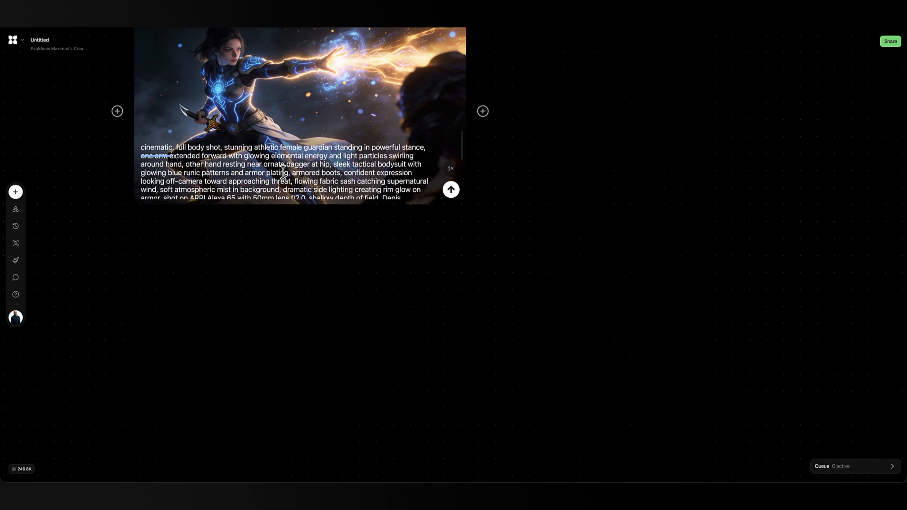
pyautogui.scroll(2, 283, 172)
pyautogui.scroll(-1, 281, 194)
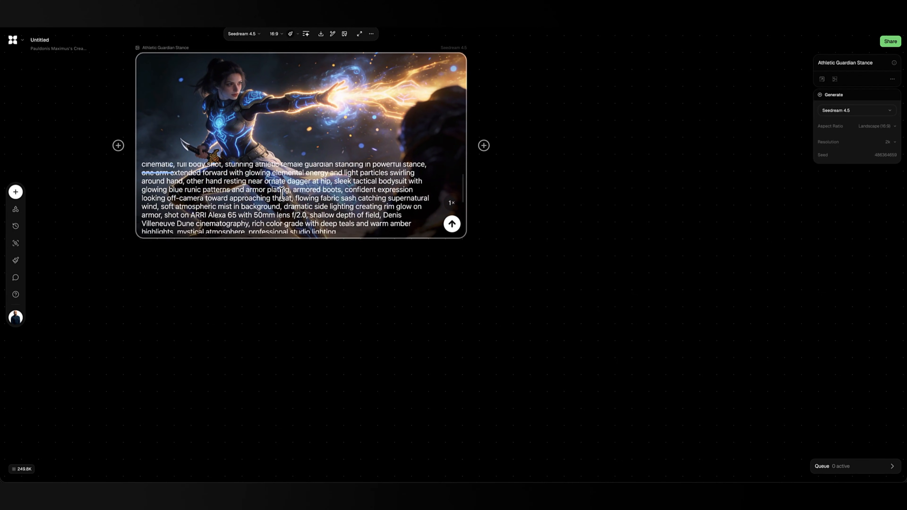
pyautogui.scroll(-2, 282, 194)
pyautogui.scroll(3, 282, 193)
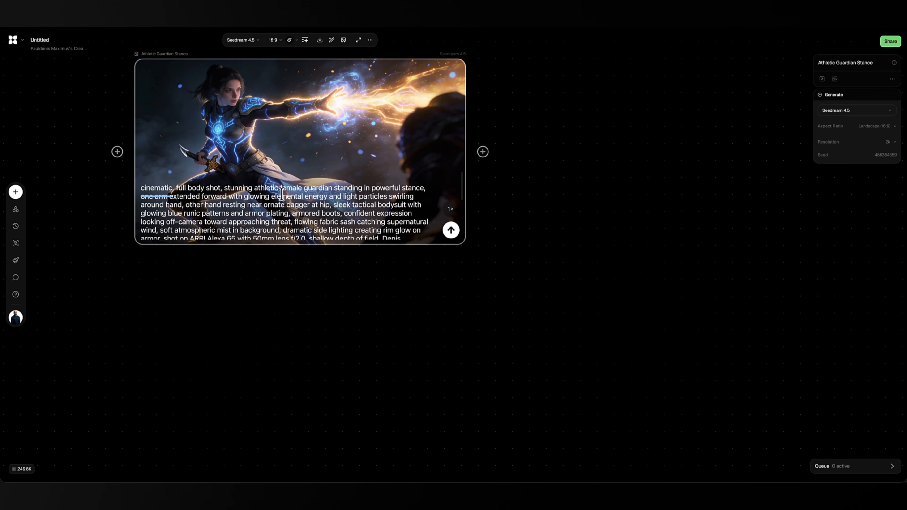
pyautogui.click(270, 326)
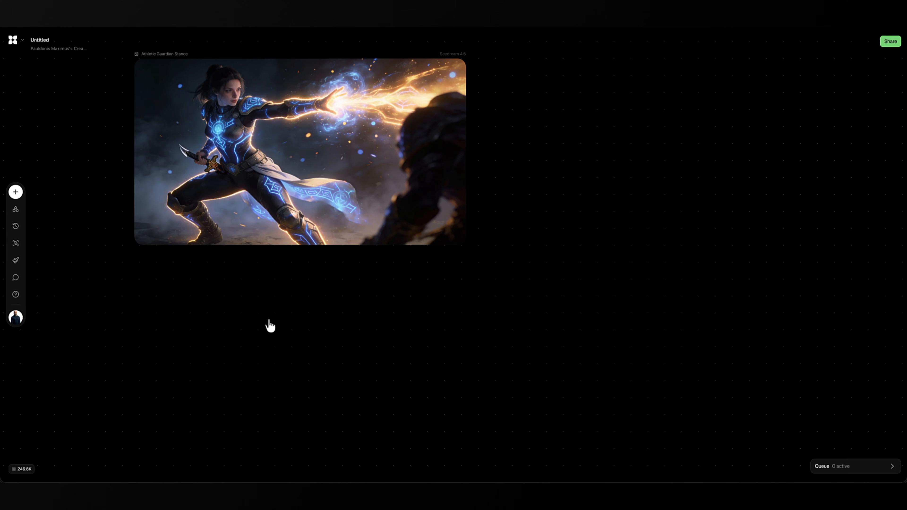
pyautogui.scroll(2, 270, 325)
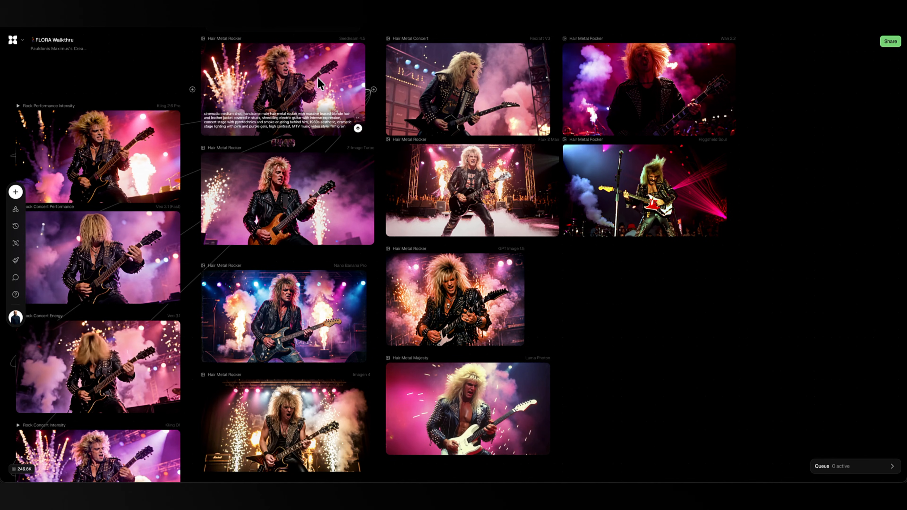
pyautogui.moveTo(659, 179)
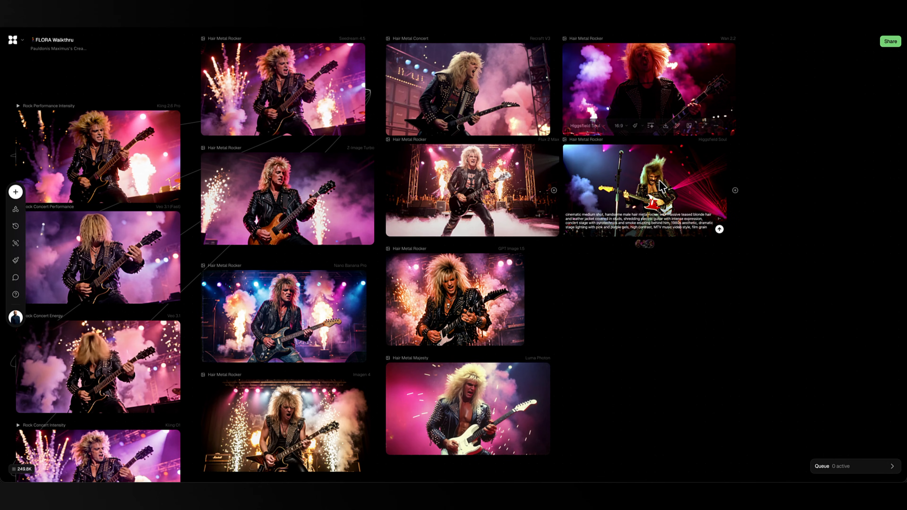
# Step: Duplicate the Seedream 4.5 Hair Metal Rocker block and look through the original block's context options
pyautogui.click(343, 93)
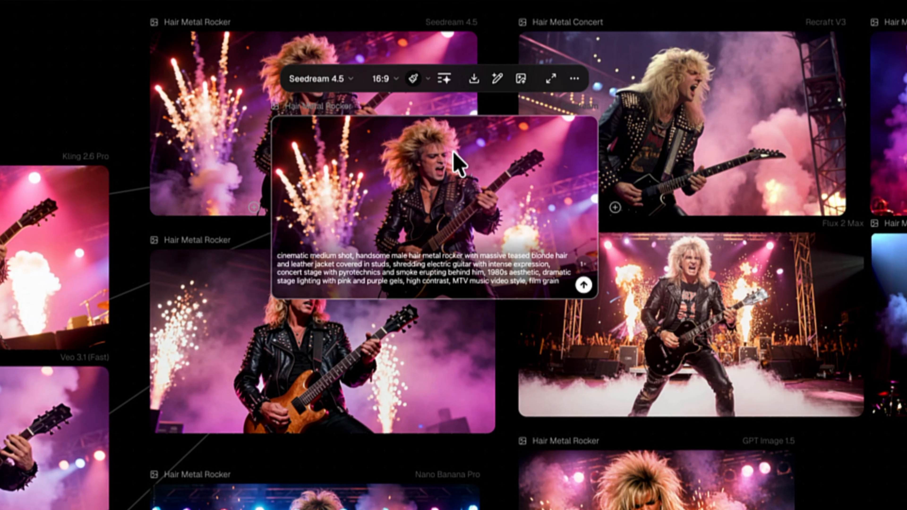
pyautogui.click(242, 118)
pyautogui.rightClick(236, 111)
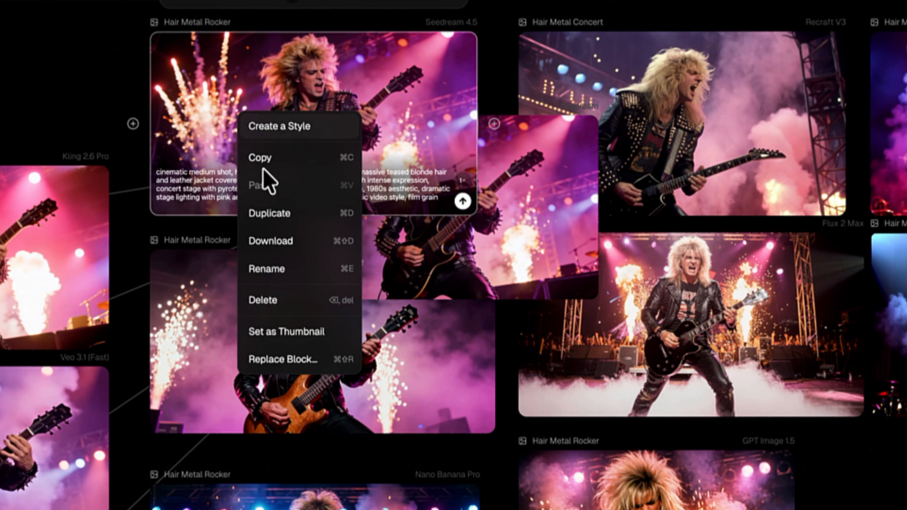
pyautogui.click(541, 226)
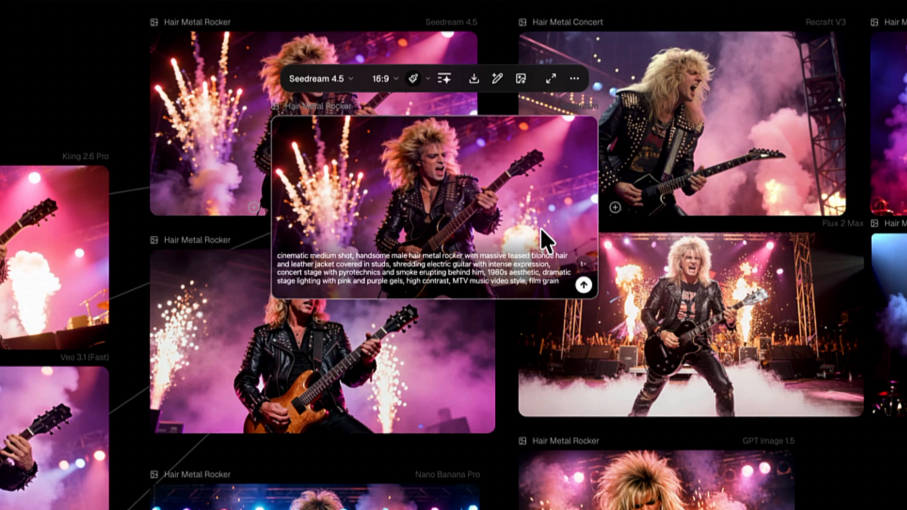
# Step: Browse the image models available for the duplicated Hair Metal Rocker block and delete that duplicate
pyautogui.click(343, 89)
pyautogui.scroll(-1, 366, 207)
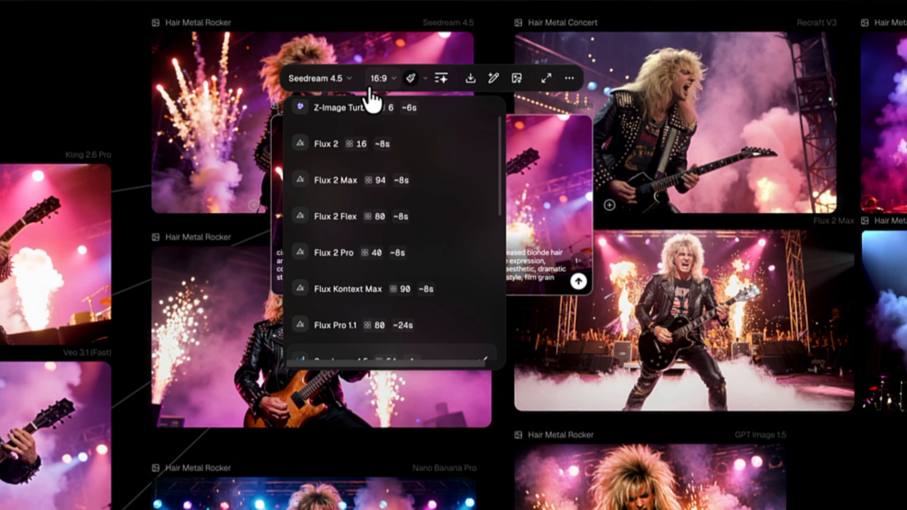
pyautogui.click(561, 224)
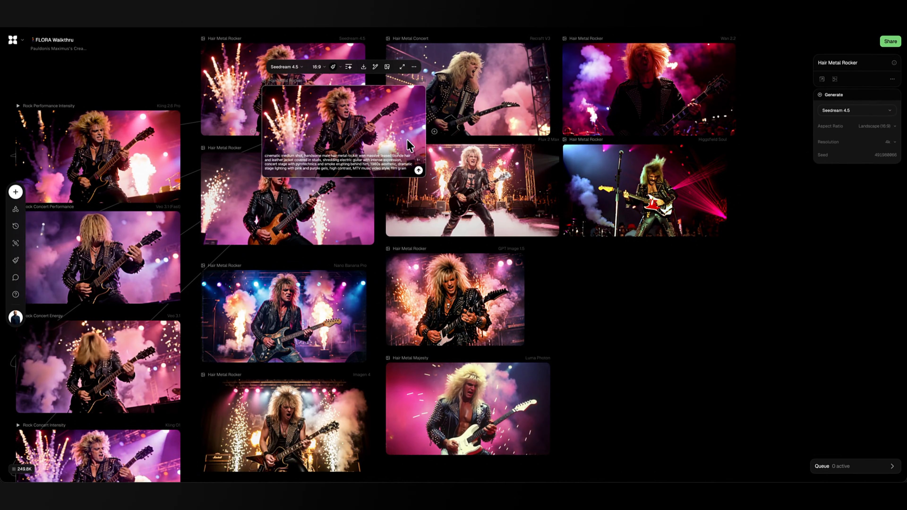
pyautogui.press('Delete')
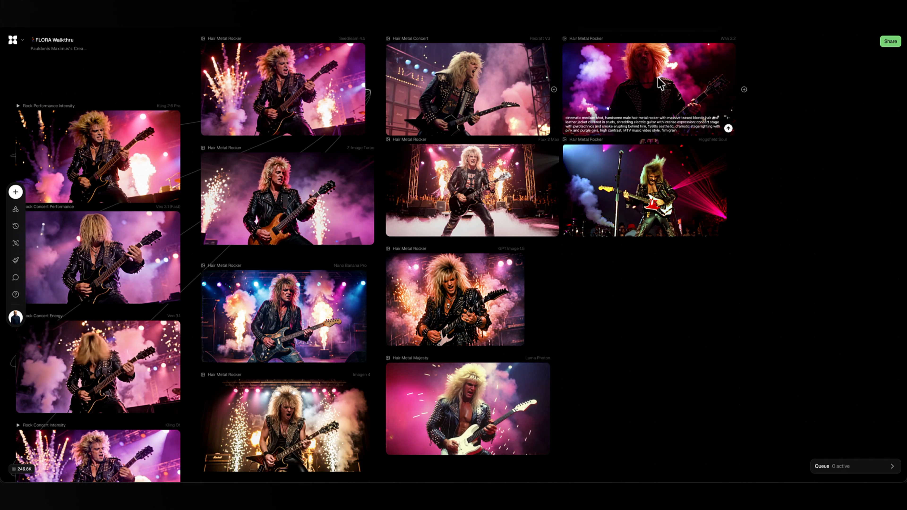
# Step: Compare the Wan 2.2 and Higgsfield Soul rocker images with the other models' results on the canvas
pyautogui.click(661, 84)
pyautogui.click(648, 178)
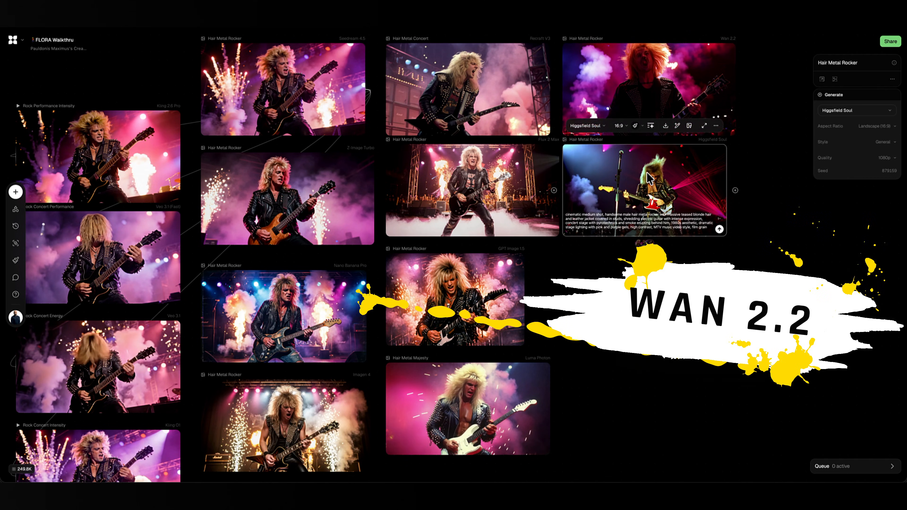
pyautogui.click(619, 296)
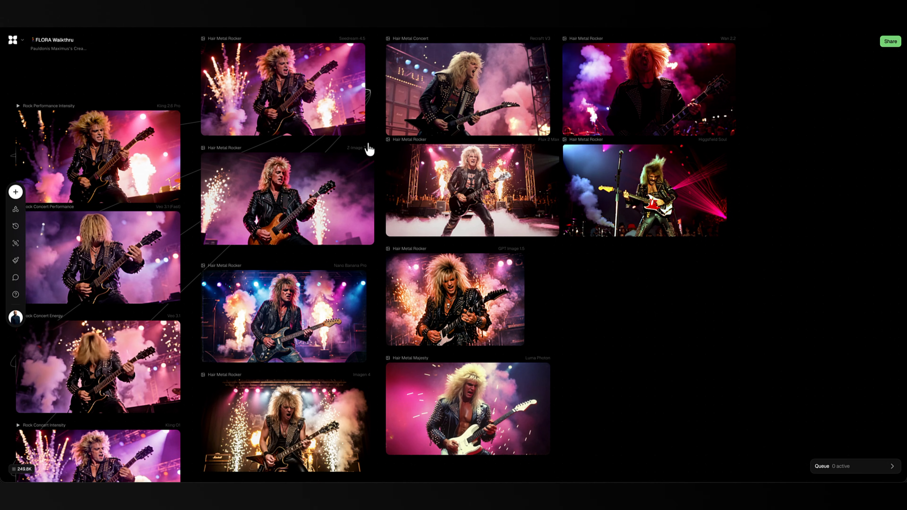
pyautogui.moveTo(318, 112)
pyautogui.moveTo(304, 397)
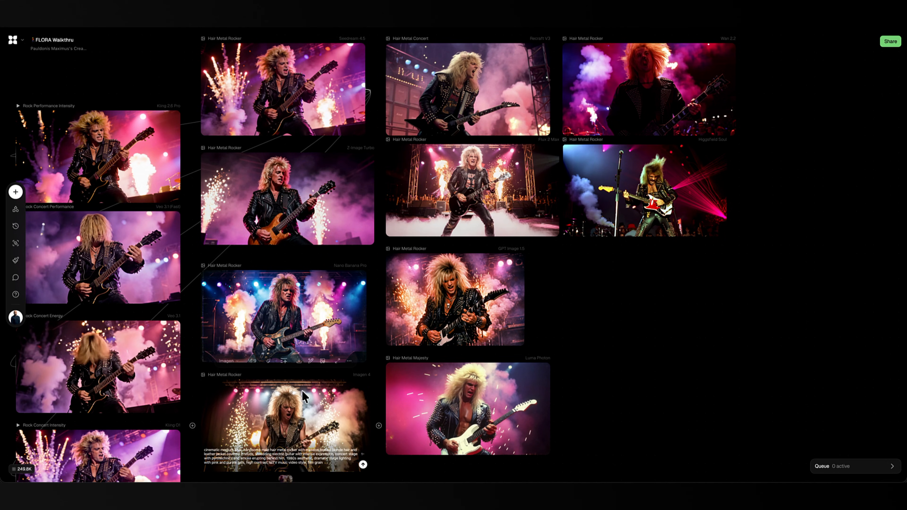
pyautogui.scroll(1, 589, 287)
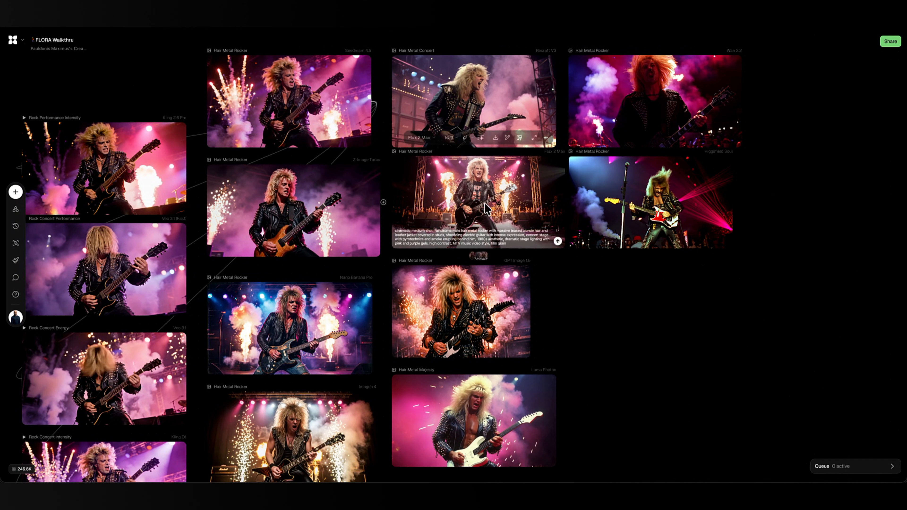
# Step: Examine the Seedream 4.5 rocker block in the enlarged view, comparing its first, second and fourth variants and their file details
pyautogui.click(346, 99)
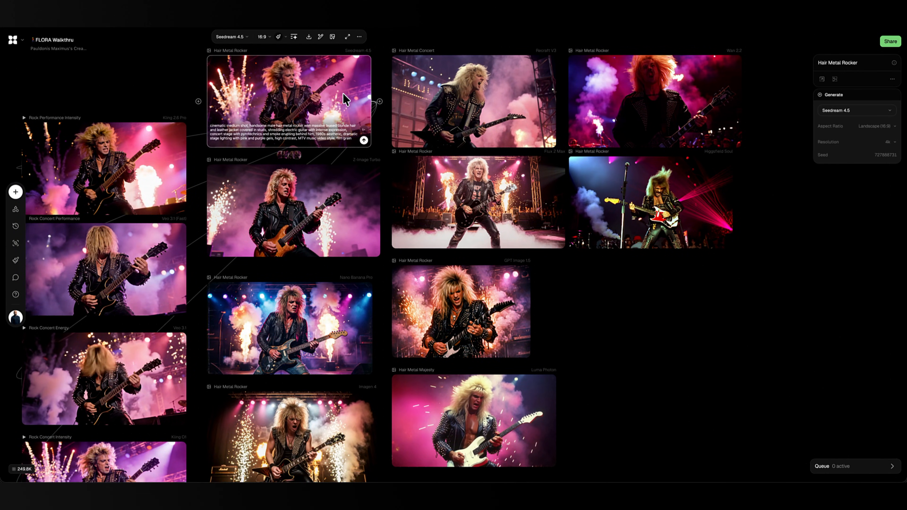
pyautogui.doubleClick(345, 100)
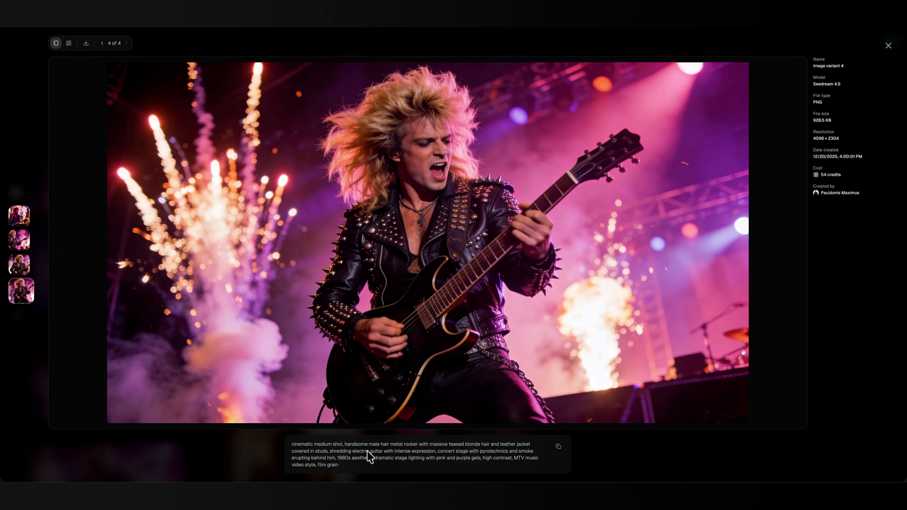
pyautogui.click(23, 216)
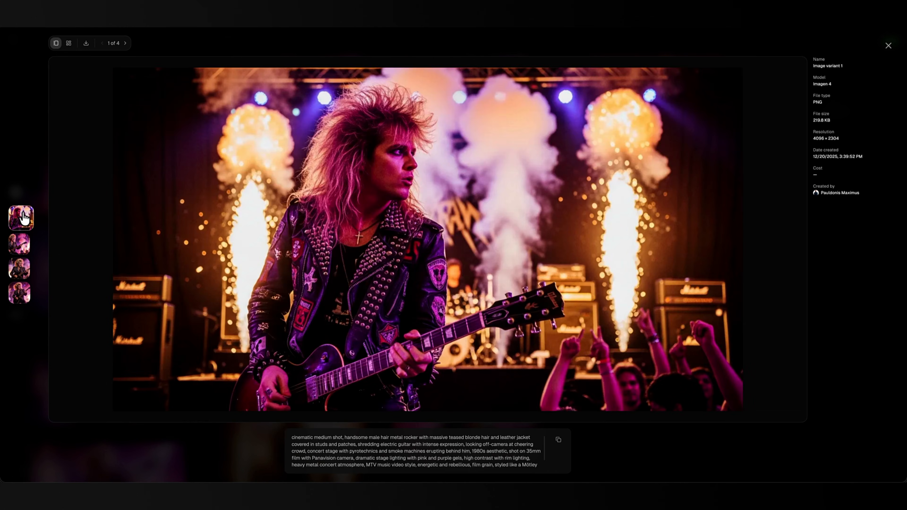
pyautogui.click(22, 245)
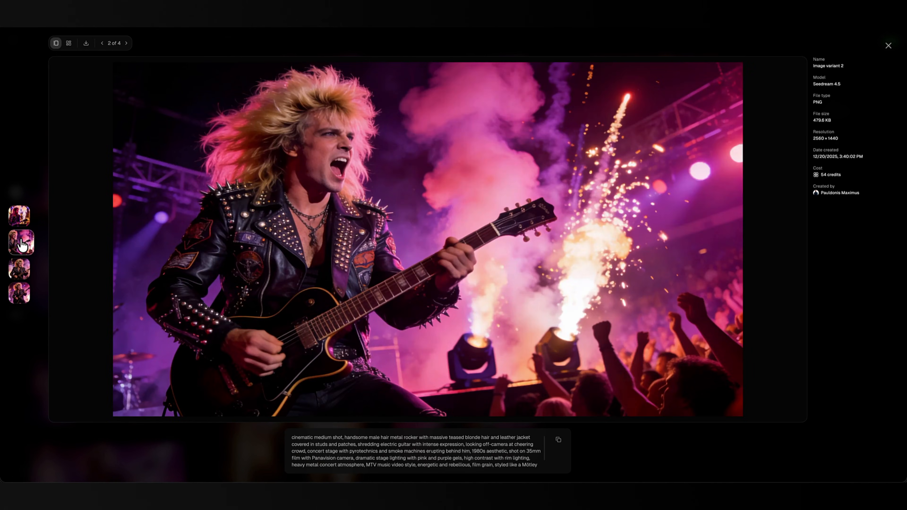
pyautogui.click(21, 219)
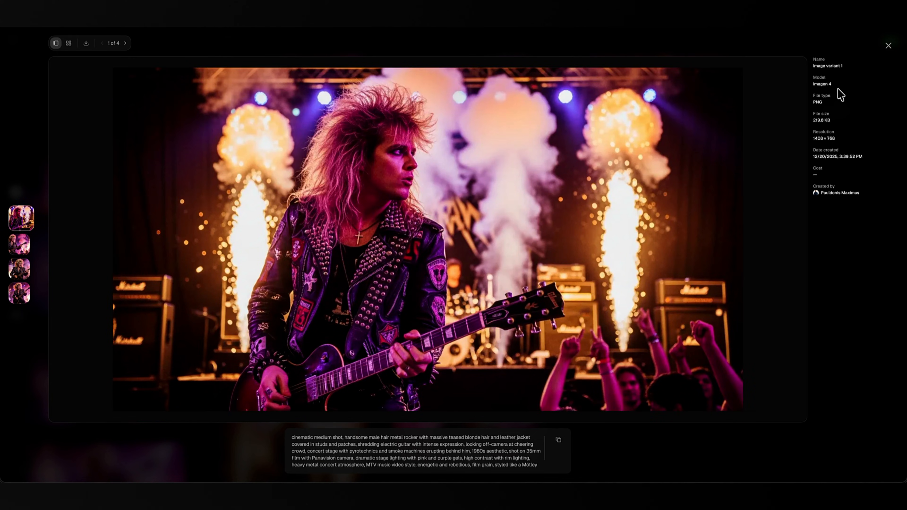
pyautogui.click(888, 45)
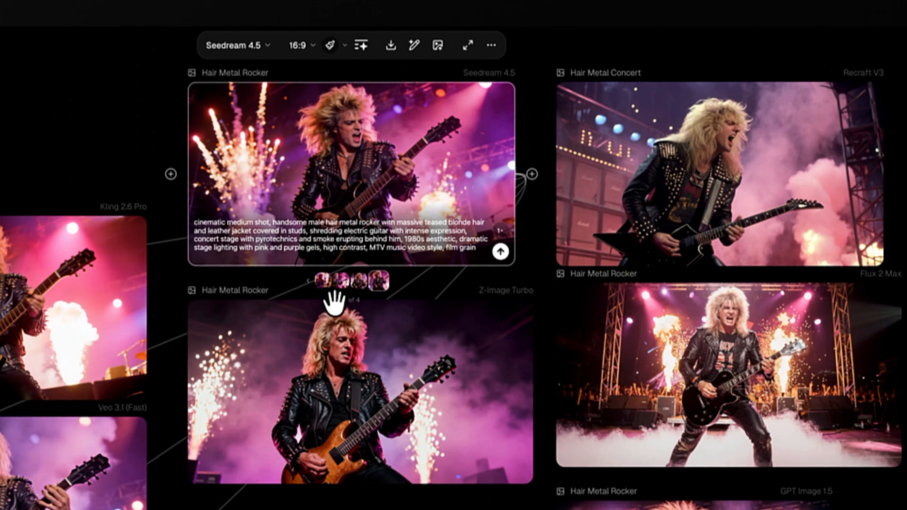
# Step: Delete the first variant, made with Imagen 4, from the Seedream 4.5 Hair Metal Rocker block
pyautogui.click(323, 281)
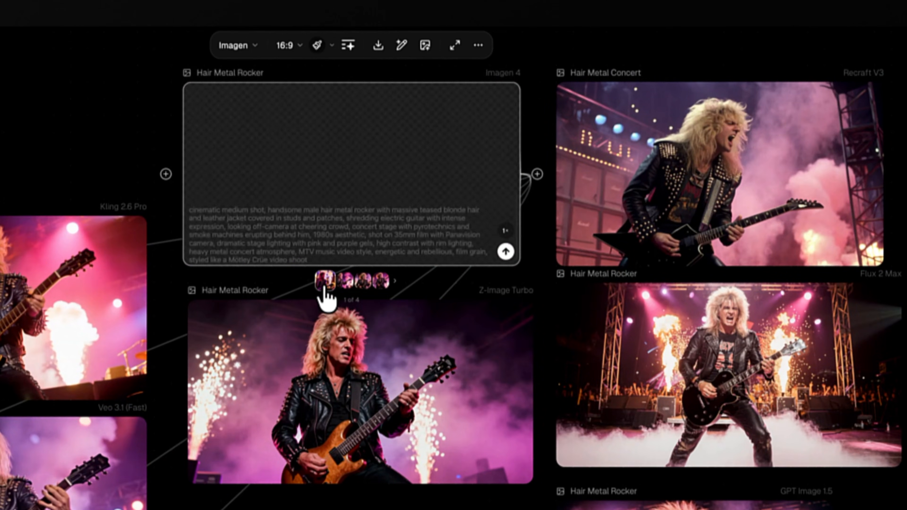
pyautogui.rightClick(325, 282)
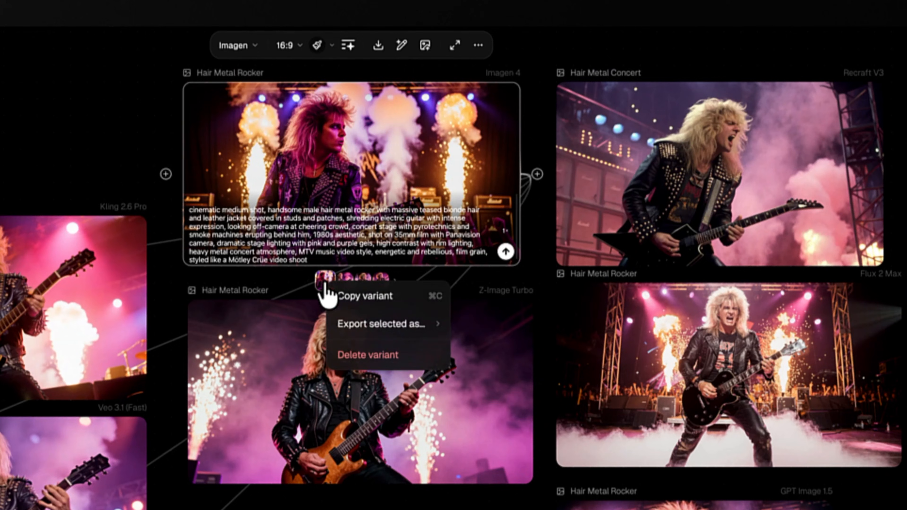
pyautogui.click(369, 364)
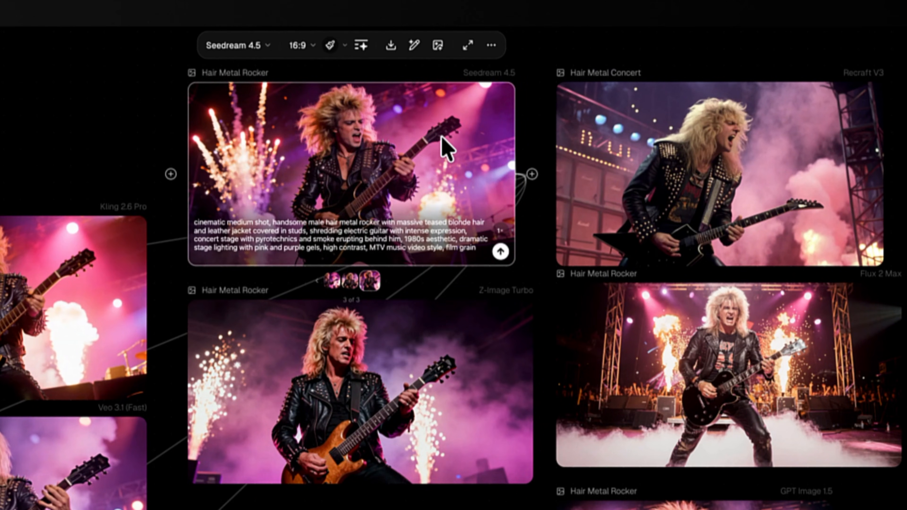
# Step: Compare the remaining Seedream 4.5 variants of the rocker image on the canvas and in the enlarged view
pyautogui.click(351, 282)
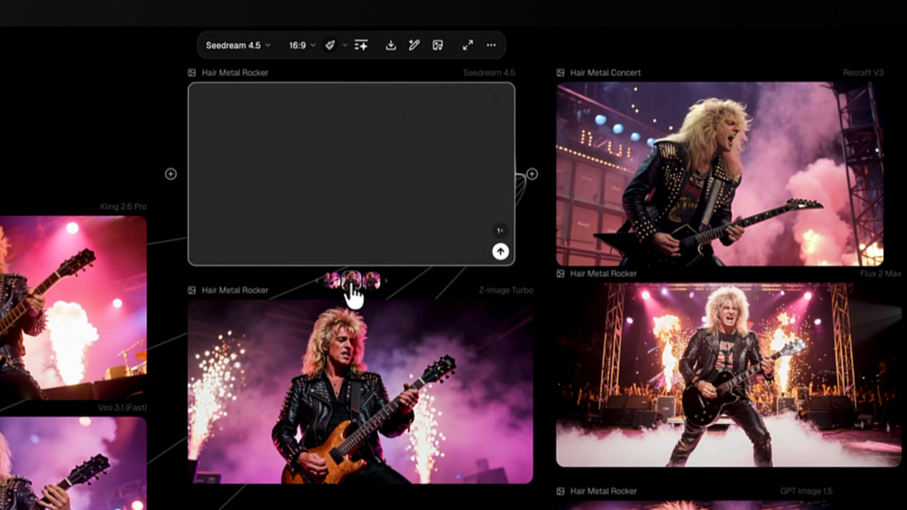
pyautogui.click(370, 282)
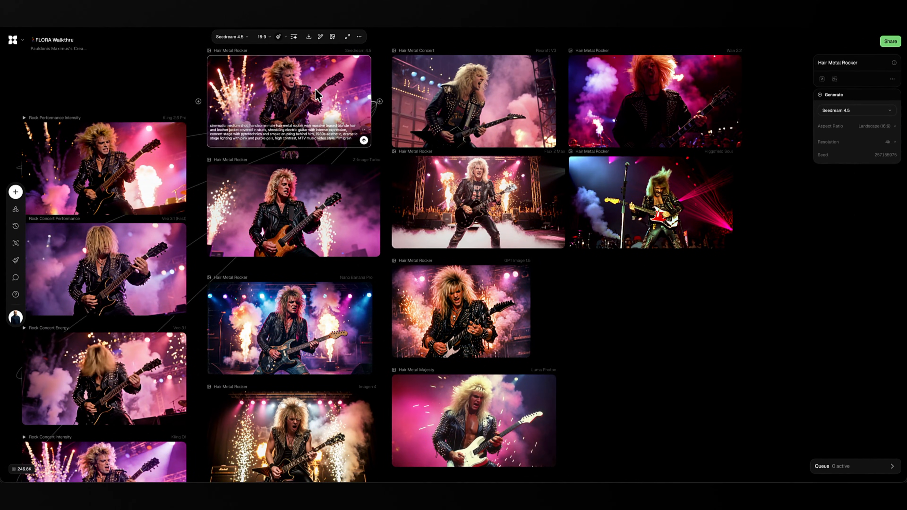
pyautogui.doubleClick(315, 89)
pyautogui.click(13, 236)
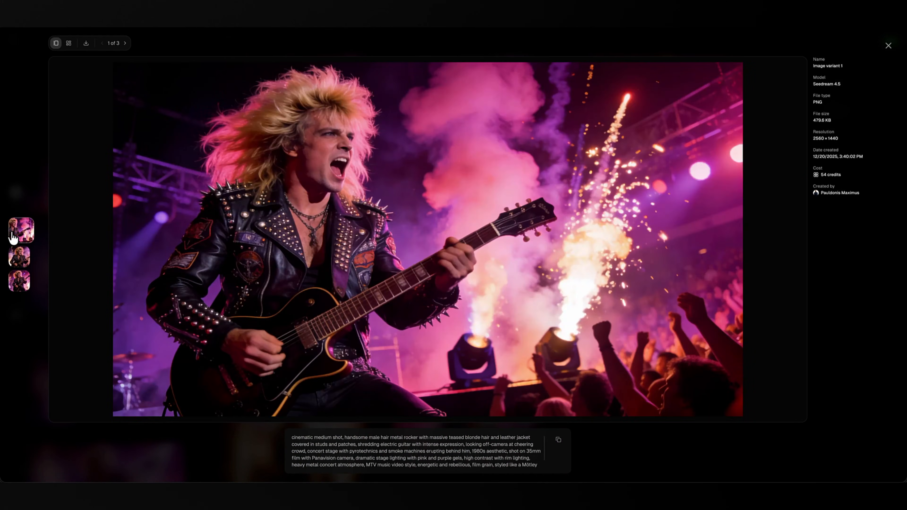
pyautogui.click(17, 257)
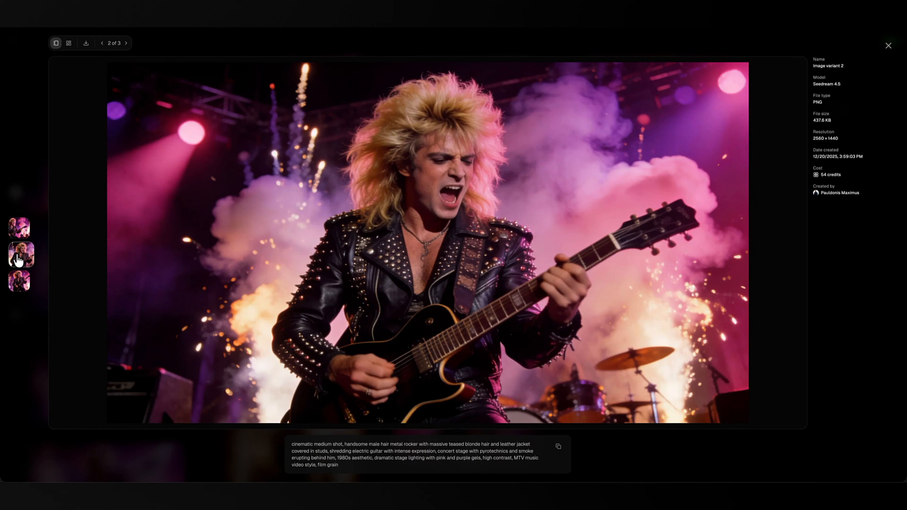
pyautogui.click(20, 282)
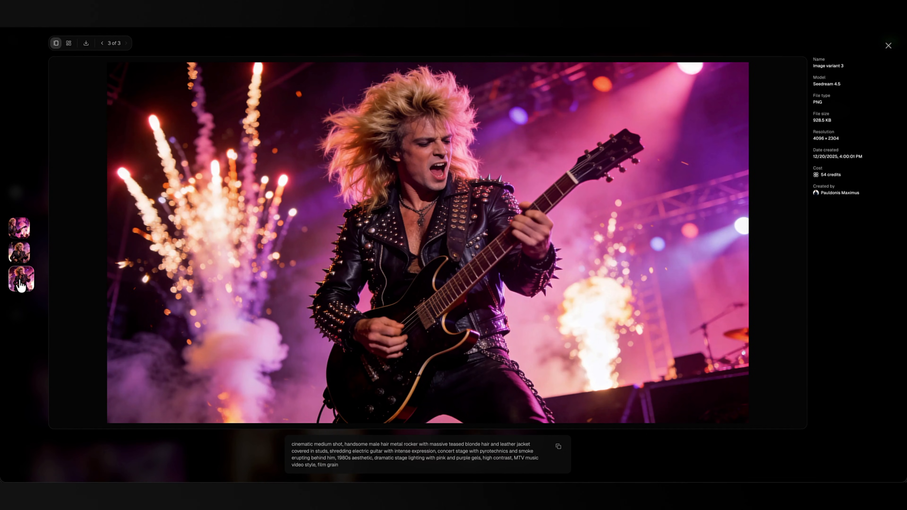
pyautogui.press('Escape')
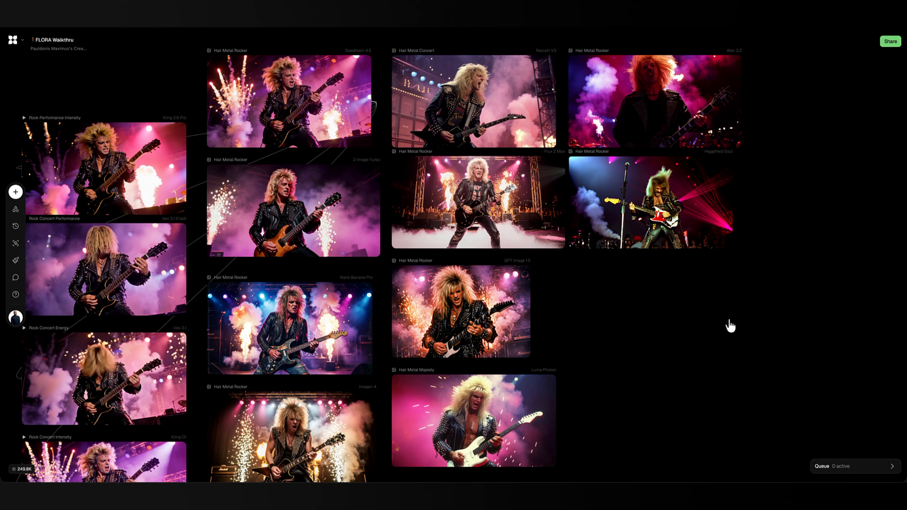
# Step: Inspect the Higgsfield Soul rocker image and its file details in the enlarged view
pyautogui.click(669, 200)
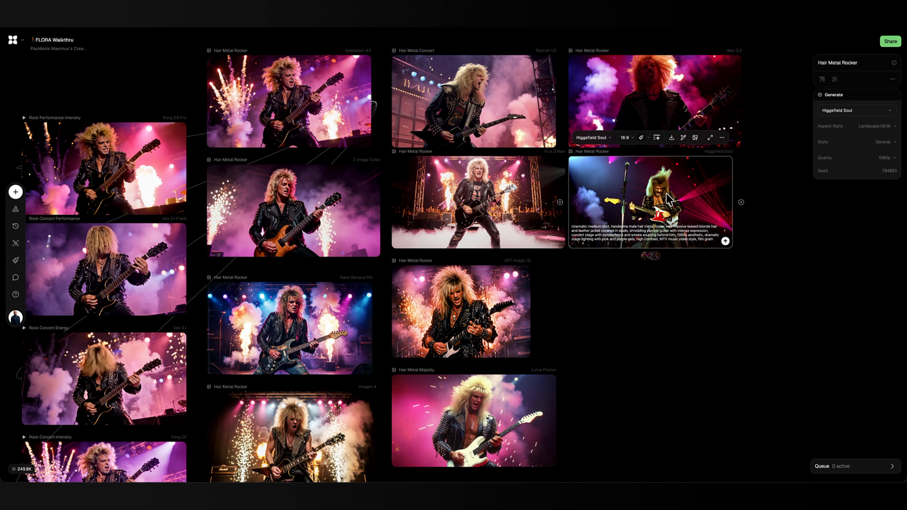
pyautogui.doubleClick(668, 200)
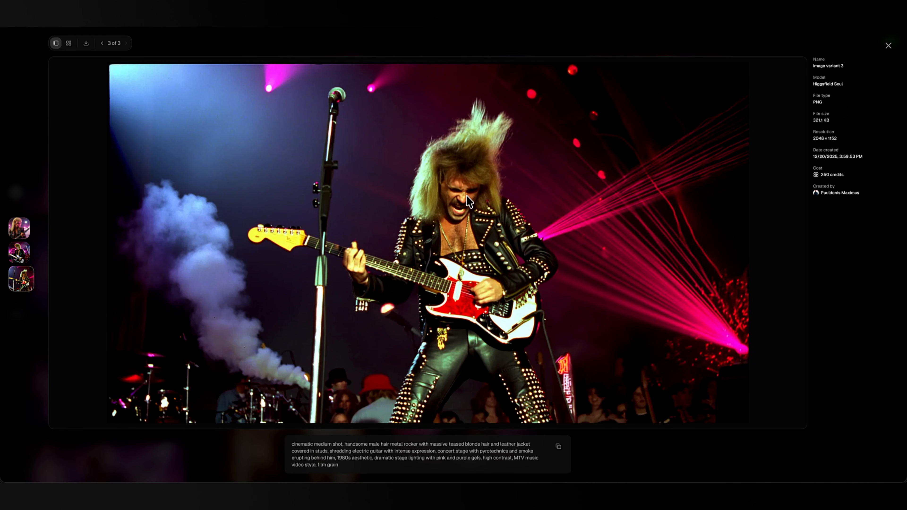
pyautogui.press('Escape')
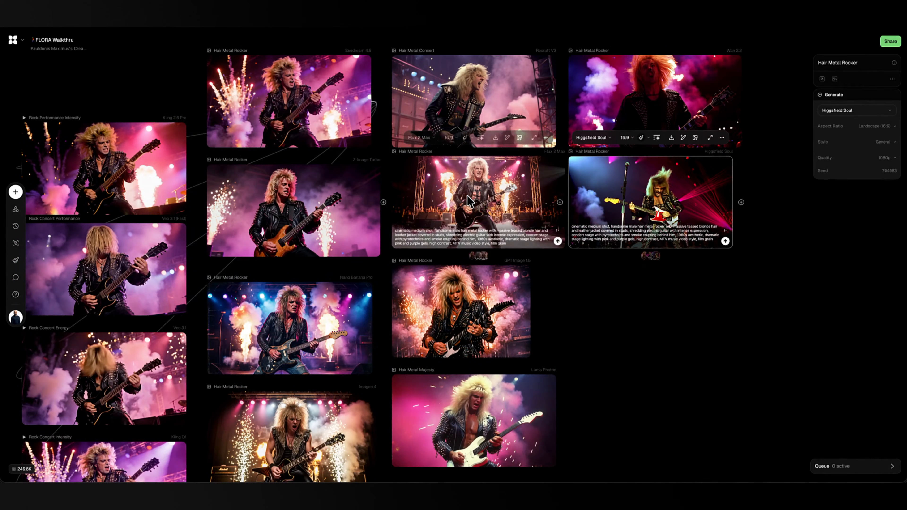
pyautogui.doubleClick(669, 200)
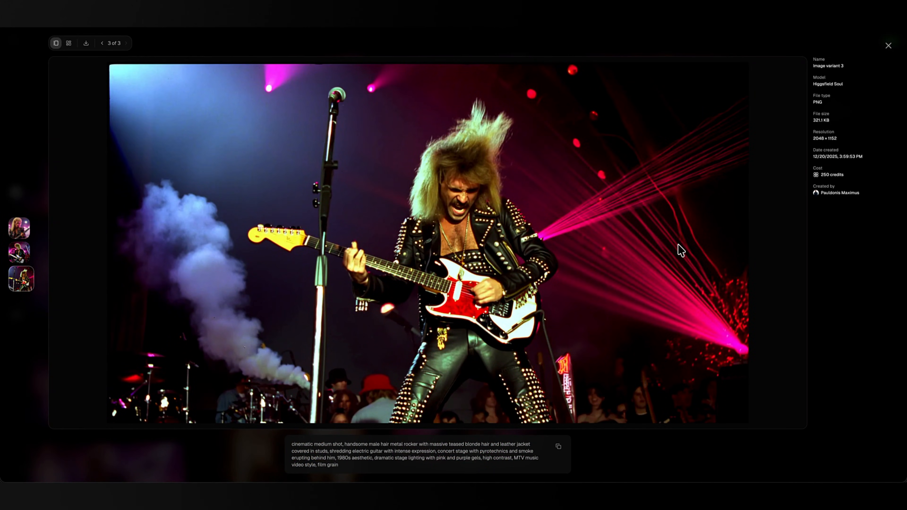
pyautogui.press('Escape')
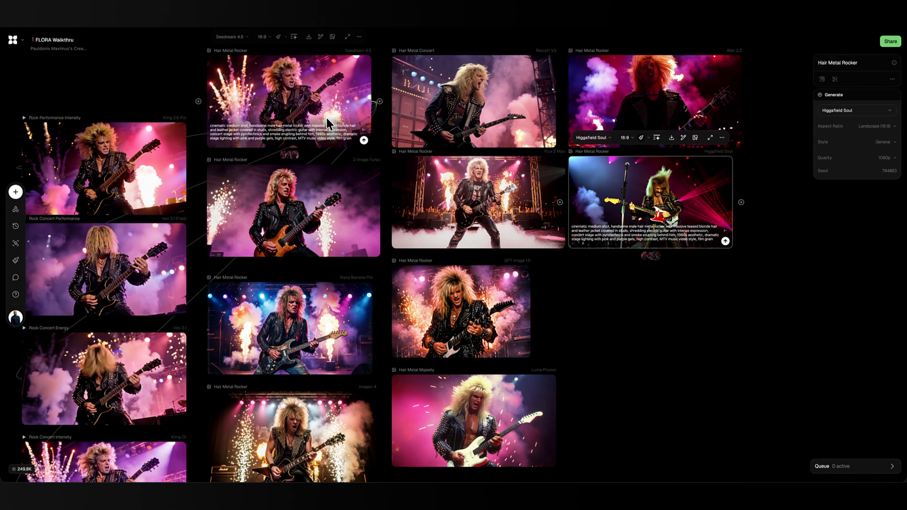
# Step: Inspect the Wan 2.2 rocker image and its file details in the enlarged view
pyautogui.click(667, 103)
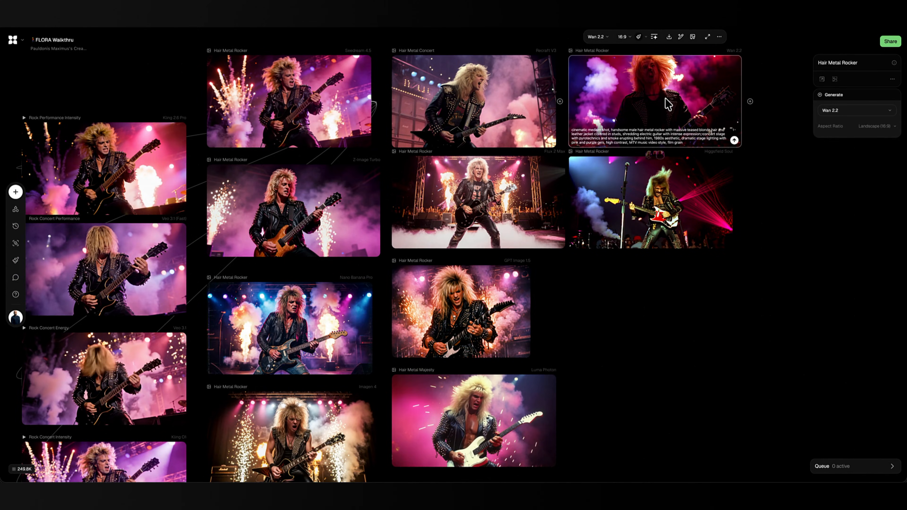
pyautogui.doubleClick(668, 103)
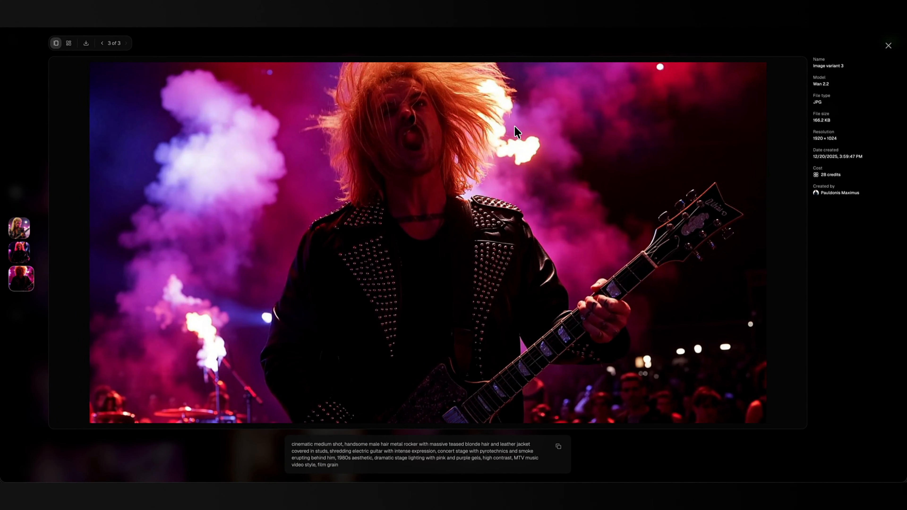
pyautogui.press('Escape')
# Step: Swap the Higgsfield Soul and Wan 2.2 rocker blocks so that Higgsfield Soul sits directly above Wan 2.2
pyautogui.click(725, 226)
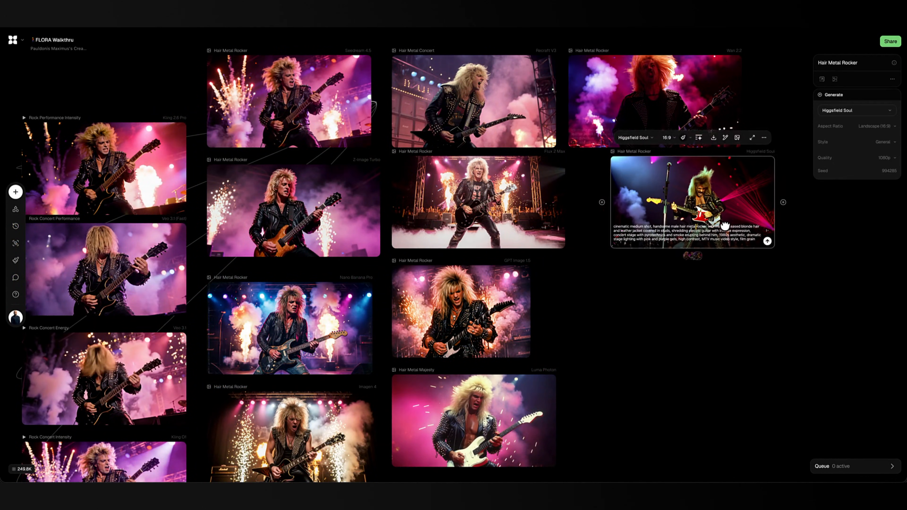
pyautogui.moveTo(724, 226); pyautogui.dragTo(808, 234)
pyautogui.moveTo(642, 123); pyautogui.dragTo(635, 232)
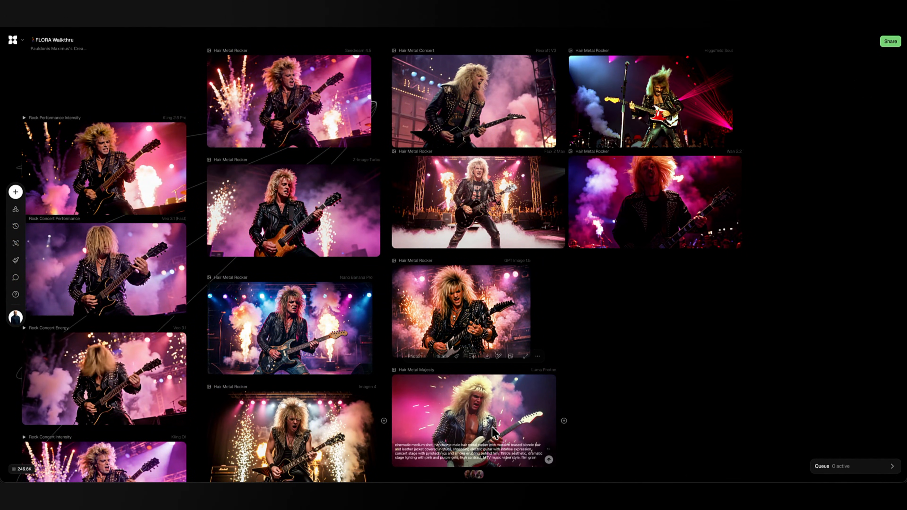
# Step: Inspect the Luma Photon image of the Hair Metal Majesty block and its file details in the enlarged view
pyautogui.click(487, 423)
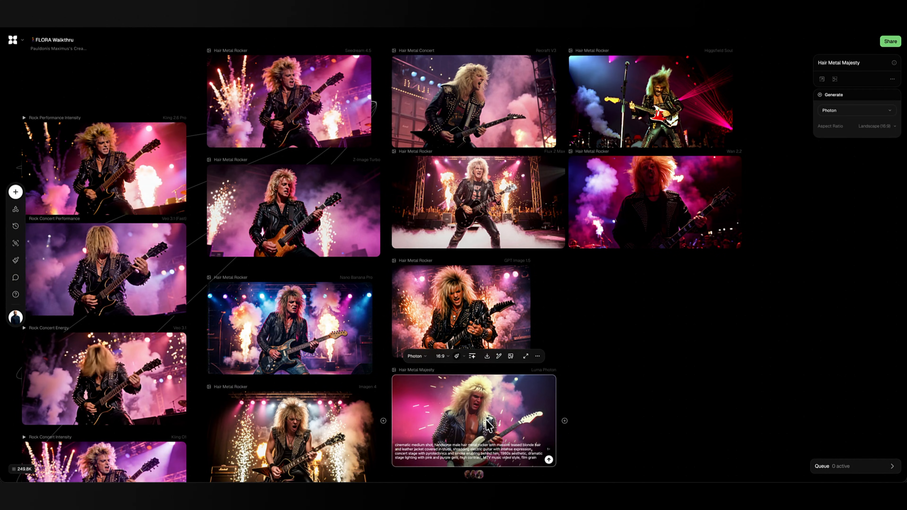
pyautogui.doubleClick(487, 425)
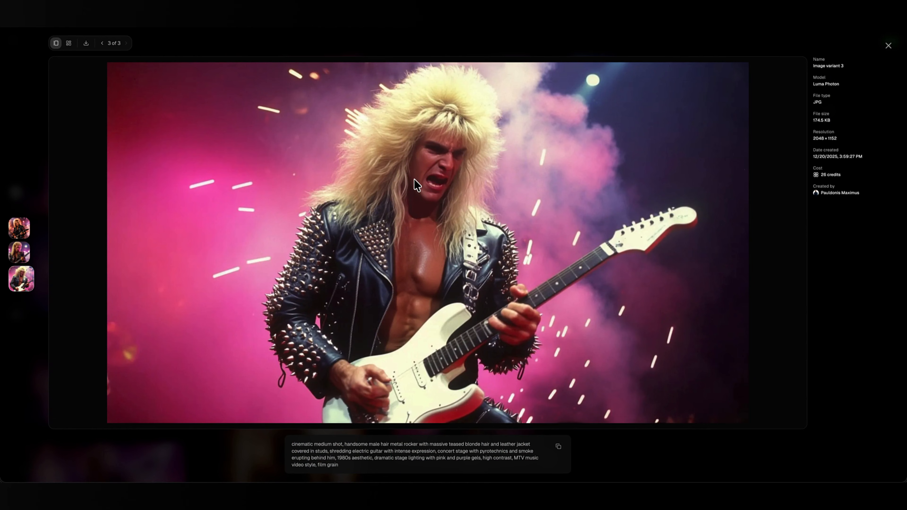
pyautogui.press('Escape')
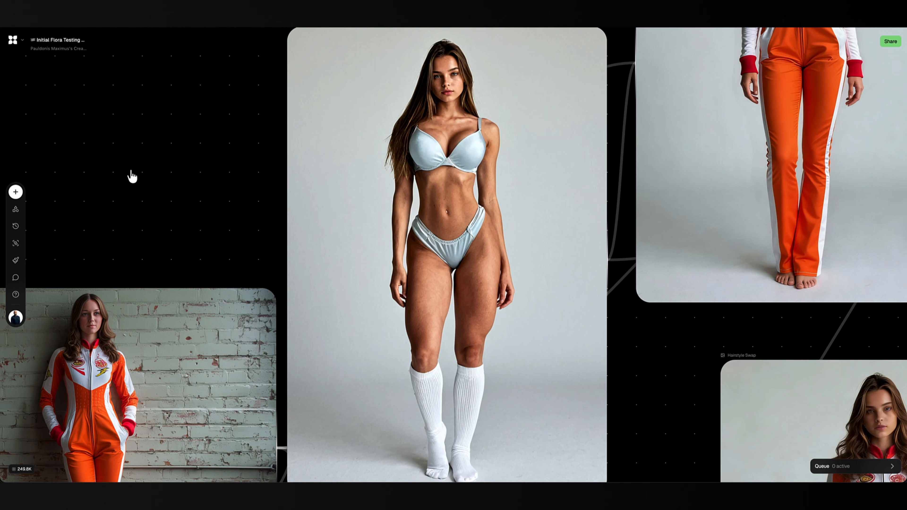
# Step: Examine the block types and the upload source offered for adding content to the canvas
pyautogui.doubleClick(132, 177)
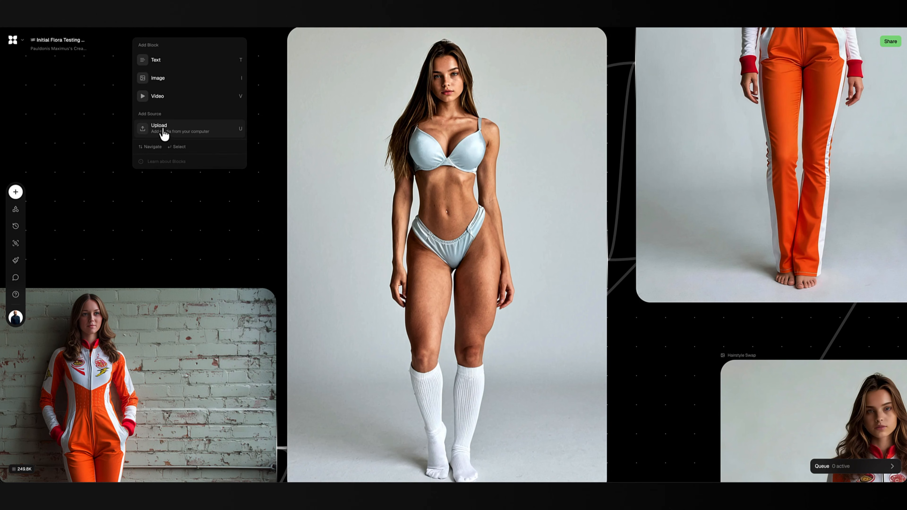
pyautogui.click(16, 192)
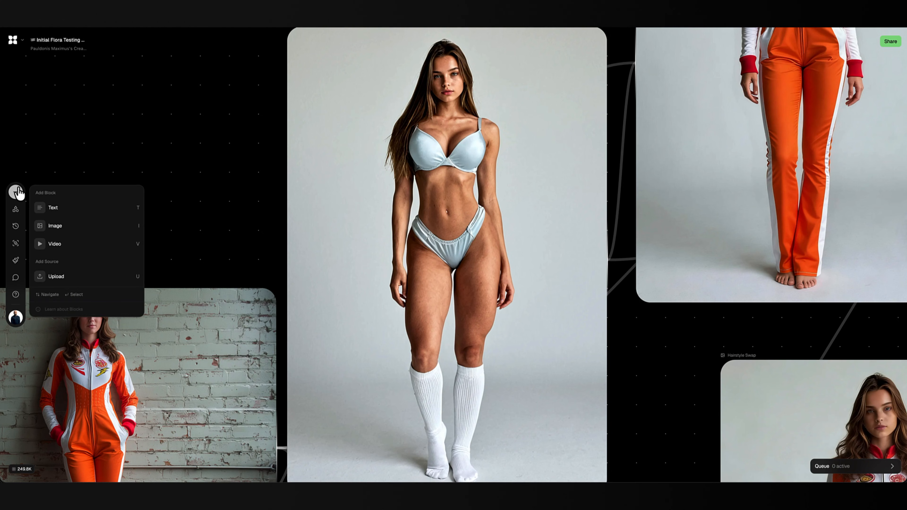
pyautogui.click(91, 147)
# Step: Move the Image 2 block of the model in white socks above the Image 1 jumpsuit photo
pyautogui.scroll(-1, 92, 146)
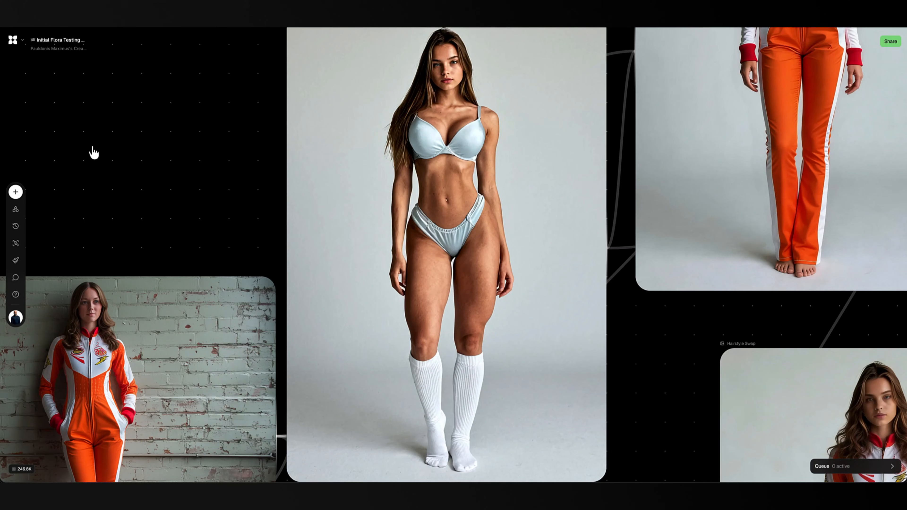
pyautogui.scroll(-4, 93, 147)
pyautogui.scroll(-5, 93, 148)
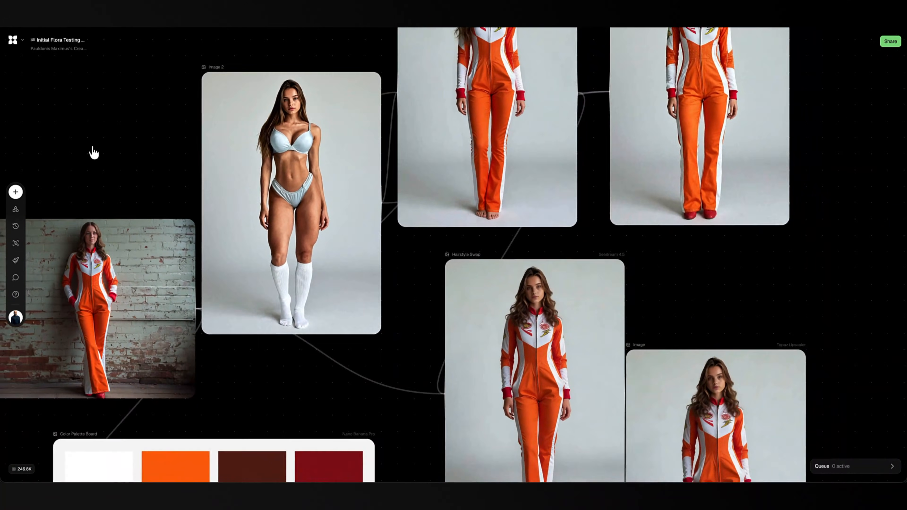
pyautogui.scroll(-2, 93, 147)
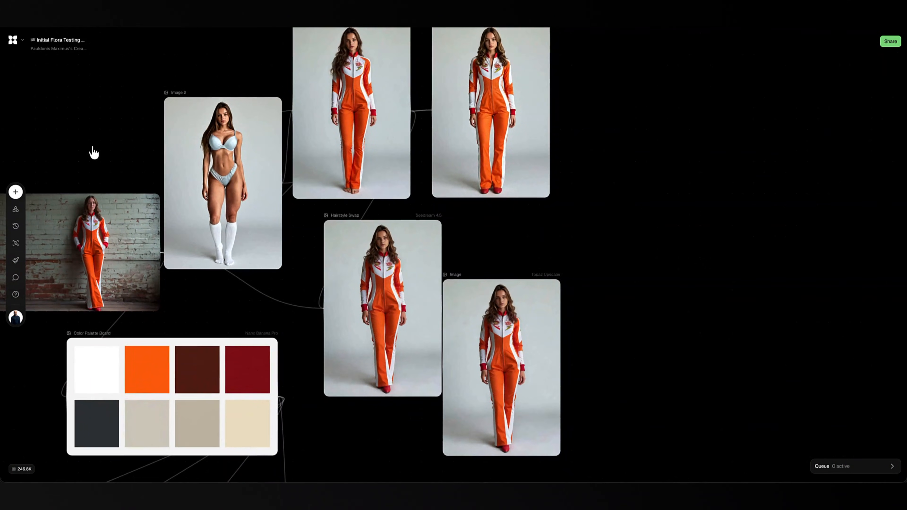
pyautogui.moveTo(295, 168); pyautogui.dragTo(160, 120)
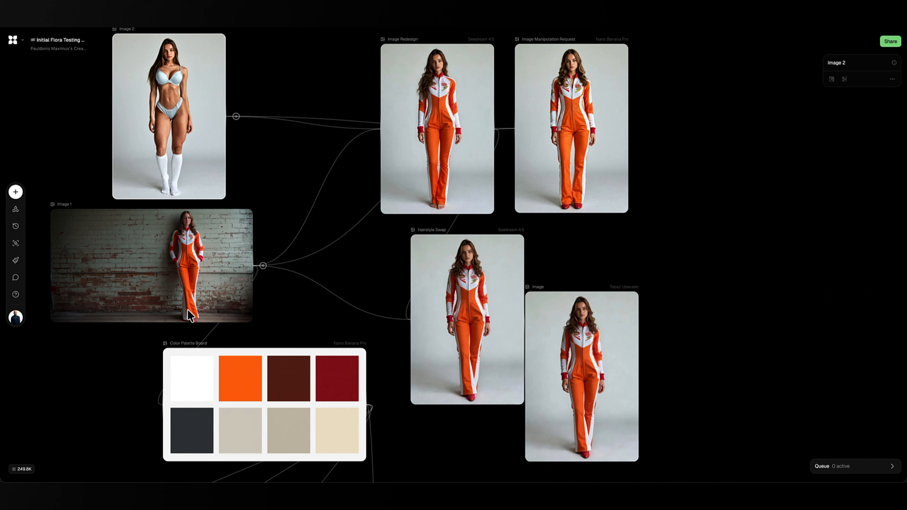
# Step: Inspect the Image 1 jumpsuit photo in the enlarged view and compare it with Image 2 on the canvas
pyautogui.click(191, 270)
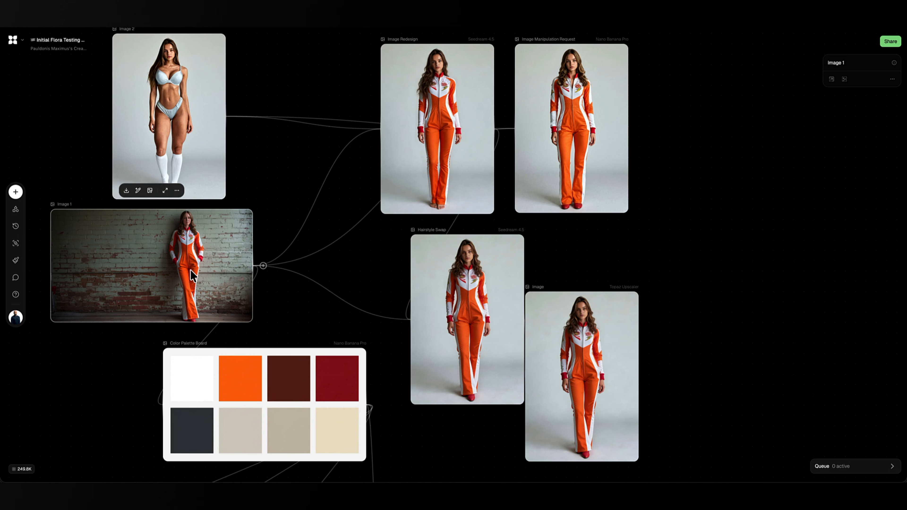
pyautogui.doubleClick(190, 269)
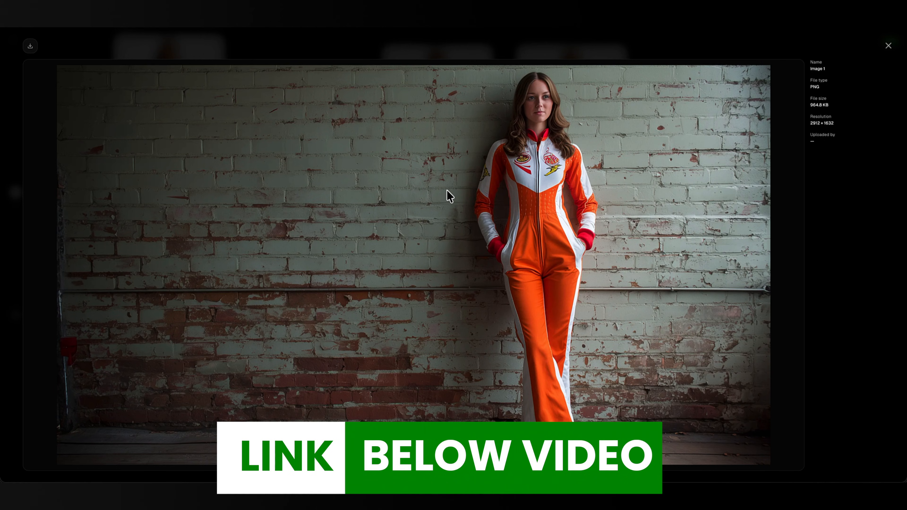
pyautogui.press('Escape')
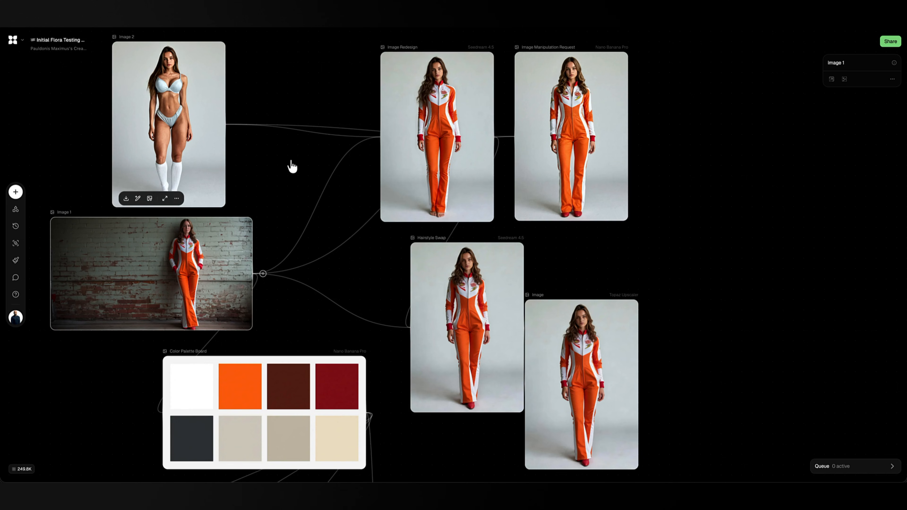
pyautogui.click(206, 119)
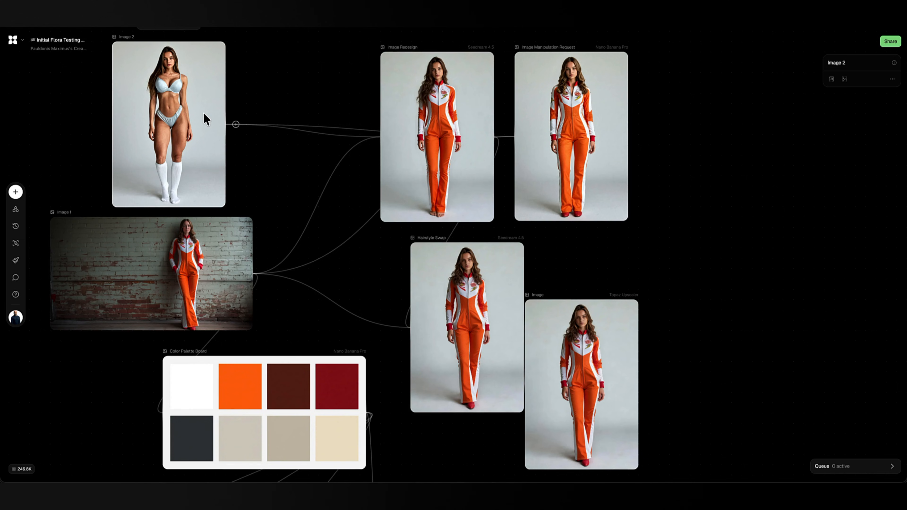
pyautogui.click(199, 244)
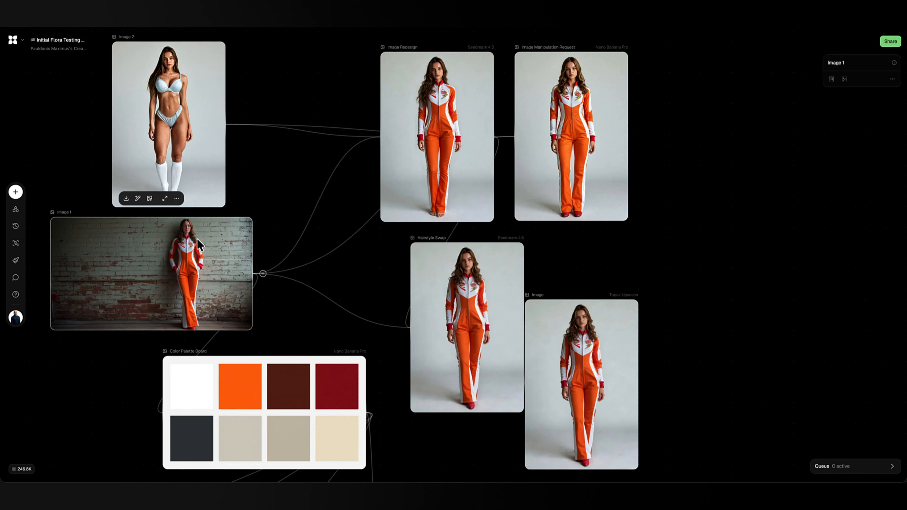
# Step: Read the full prompt of the Seedream 4.5 Image Redesign block and check its connected reference images
pyautogui.moveTo(429, 194)
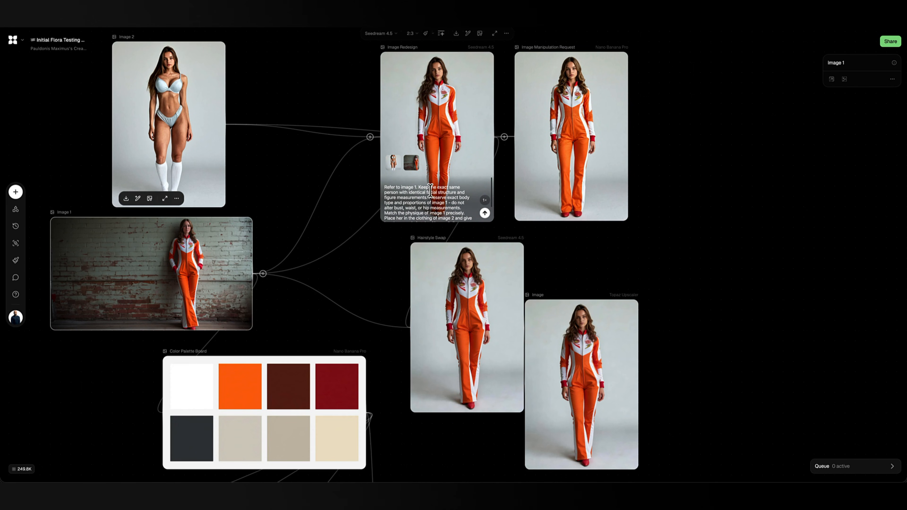
pyautogui.click(429, 195)
pyautogui.scroll(-2, 431, 191)
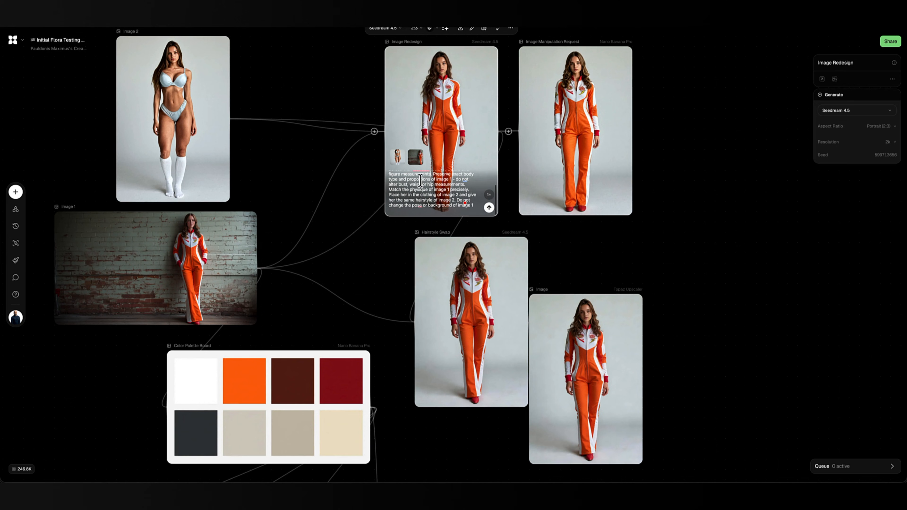
pyautogui.scroll(5, 360, 210)
pyautogui.scroll(3, 359, 210)
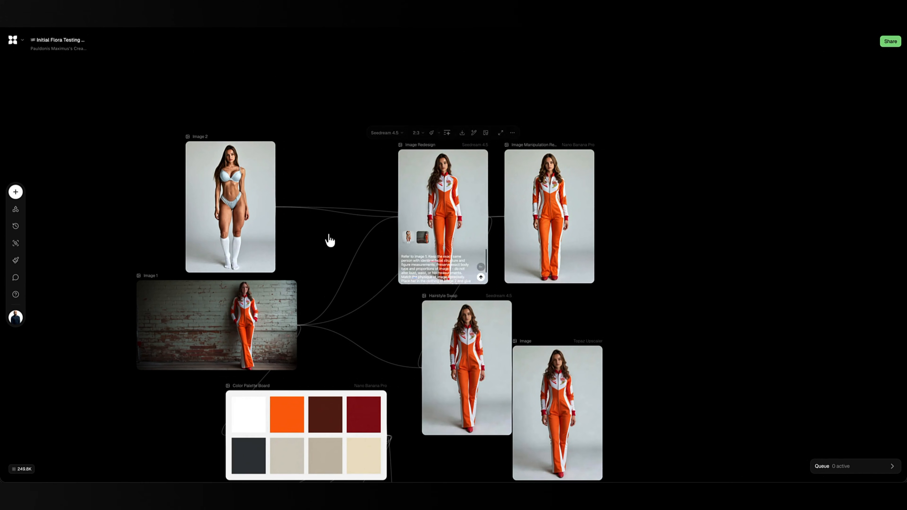
# Step: Create a new Image block connected to Image 2, above the Image Redesign block
pyautogui.click(264, 197)
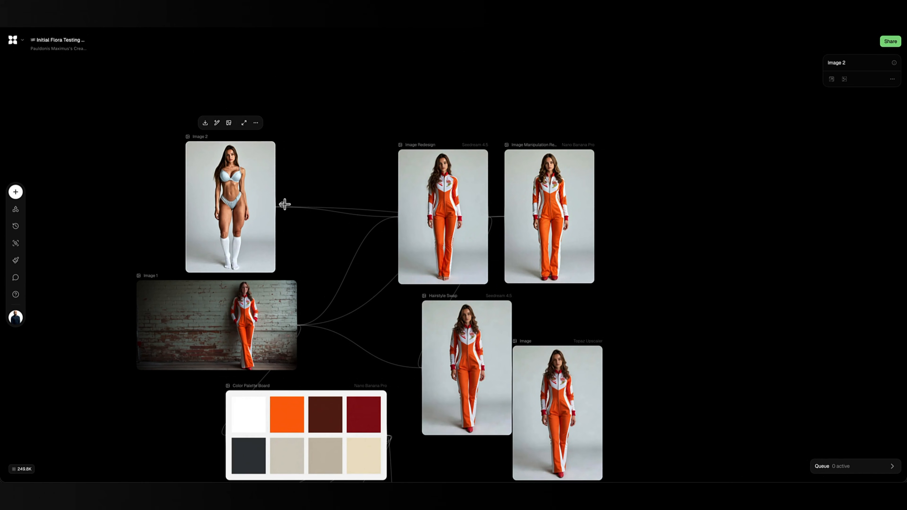
pyautogui.moveTo(284, 204); pyautogui.dragTo(316, 129)
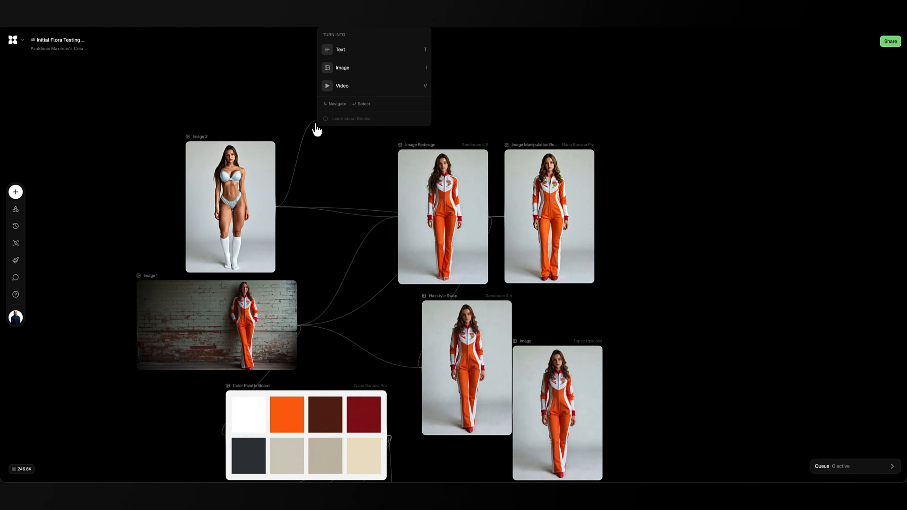
pyautogui.click(361, 68)
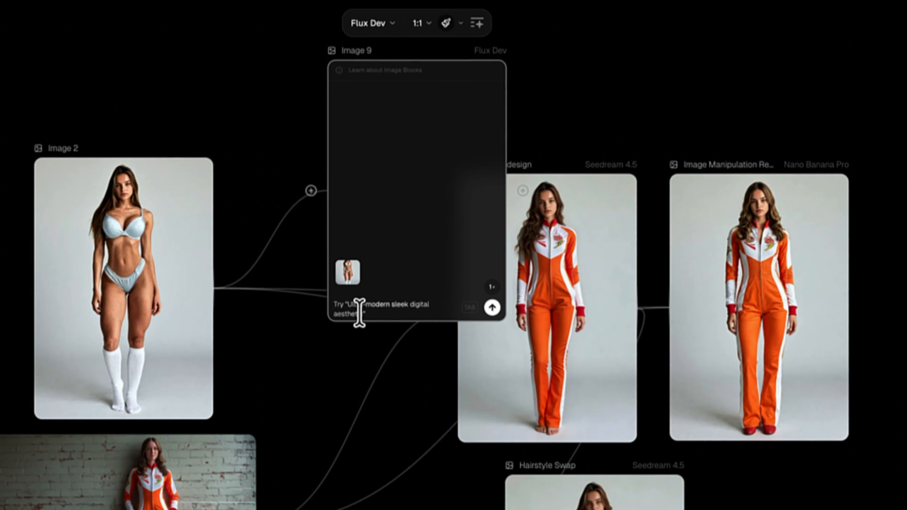
# Step: Set the new block's prompt to "Refer to image 1" and connect the jumpsuit photo as its second reference
pyautogui.write('@')
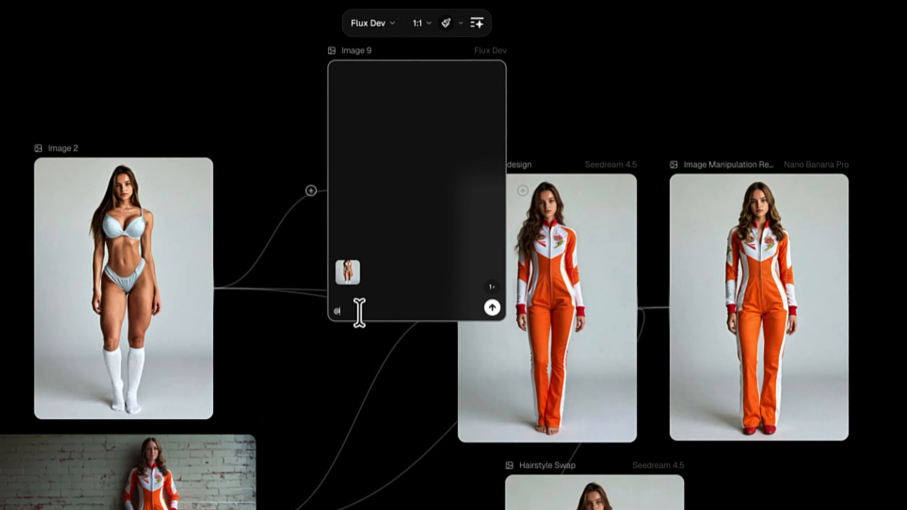
pyautogui.write('image1')
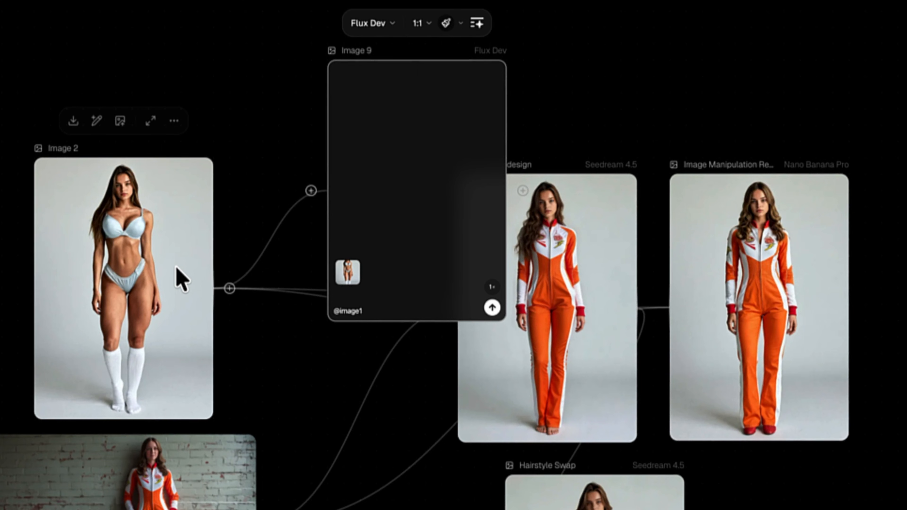
pyautogui.hotkey('ctrl', 'a')
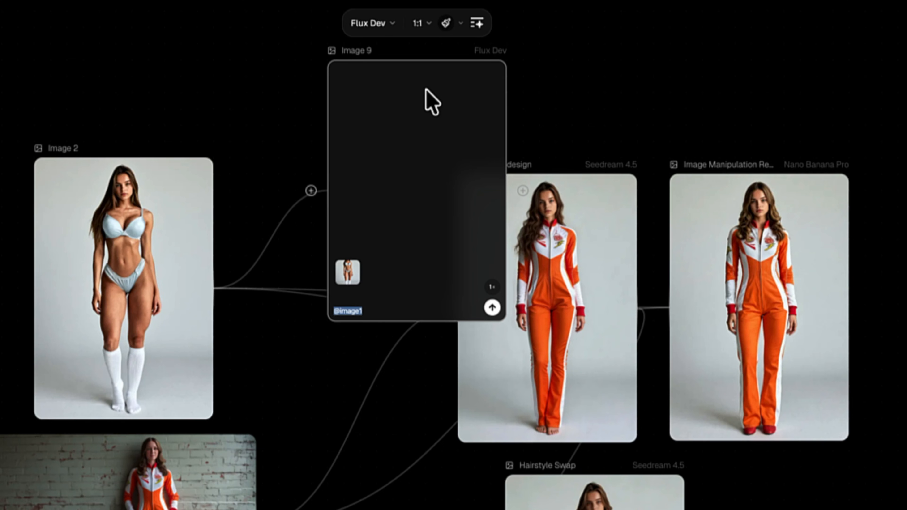
pyautogui.write('Refer to (')
pyautogui.write('mage 1')
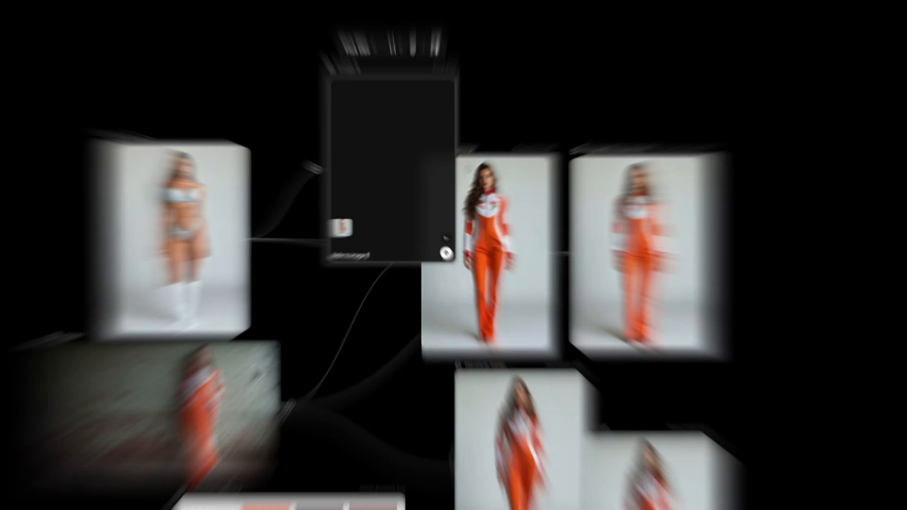
pyautogui.click(227, 474)
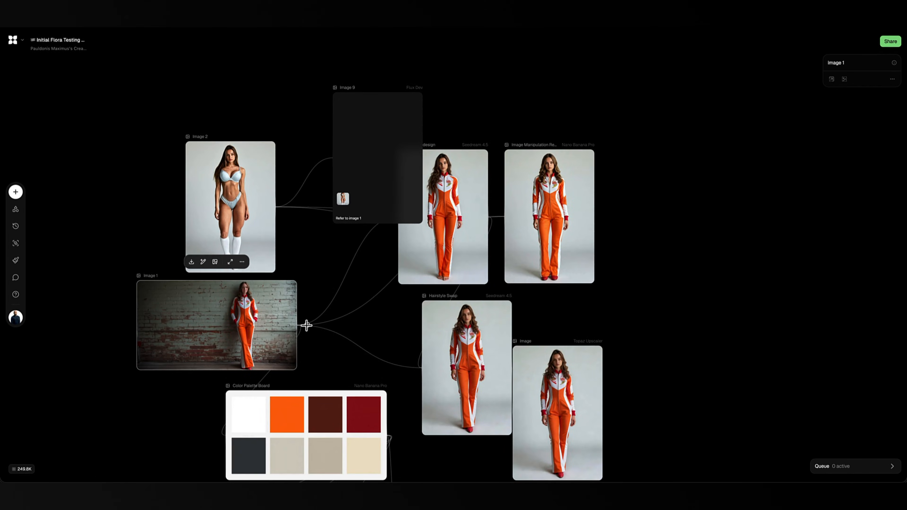
pyautogui.moveTo(305, 325); pyautogui.dragTo(341, 173)
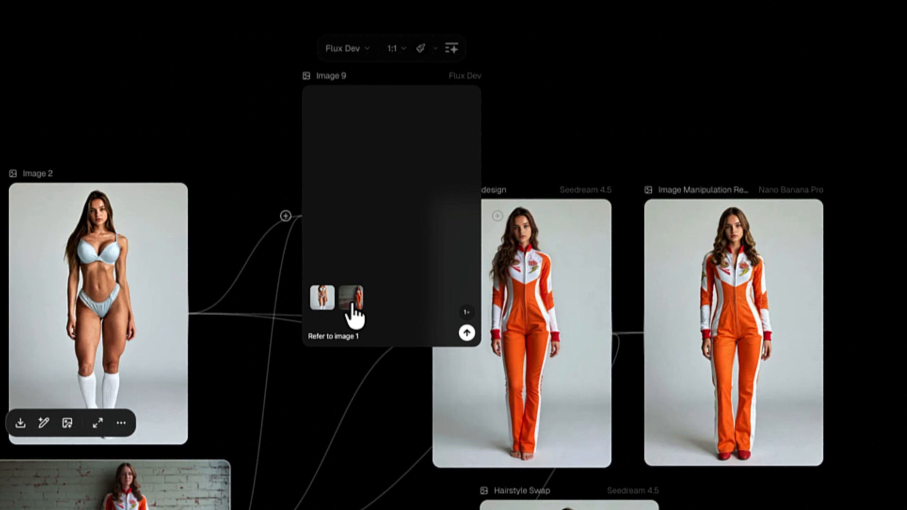
# Step: Browse the models available for the new two-reference Image block and remove that block from the canvas
pyautogui.click(361, 52)
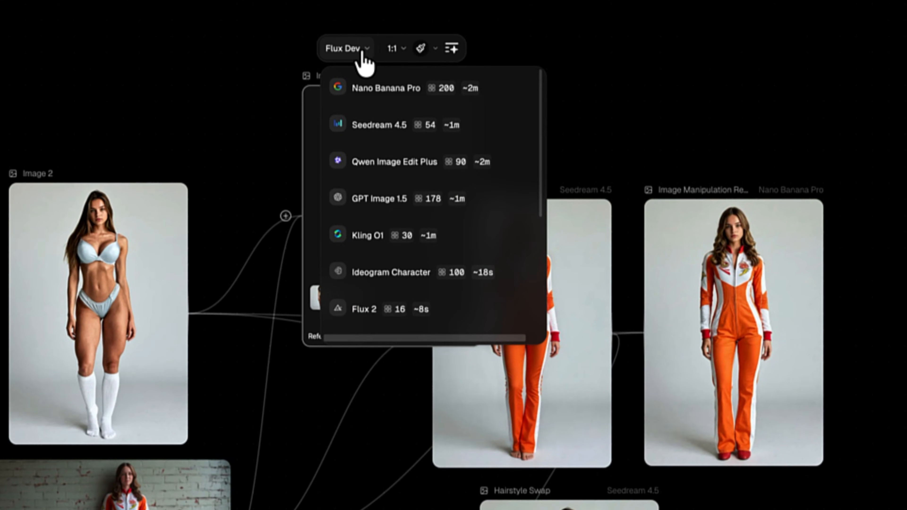
pyautogui.scroll(-2, 391, 228)
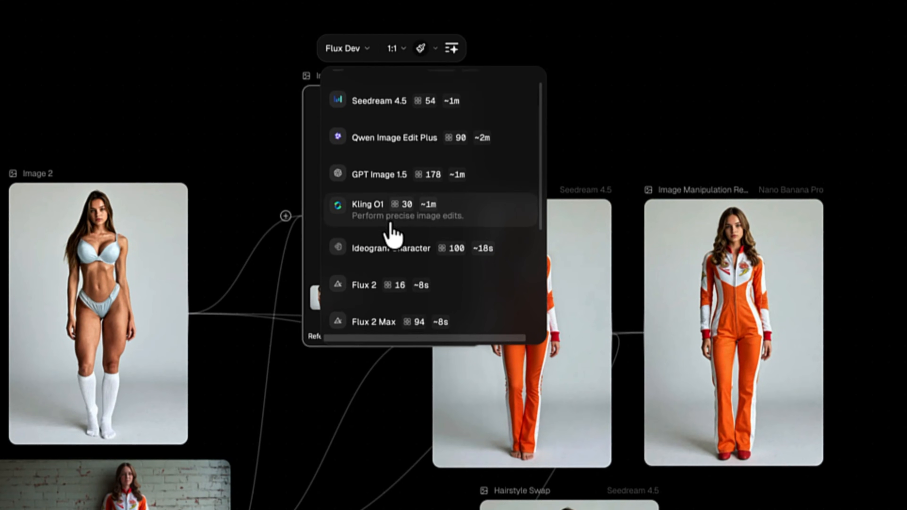
pyautogui.scroll(-4, 393, 234)
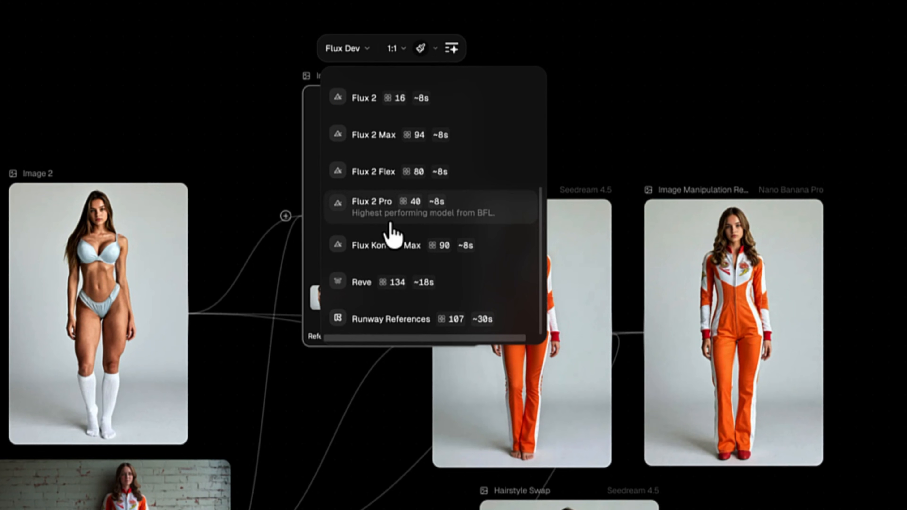
pyautogui.scroll(6, 390, 224)
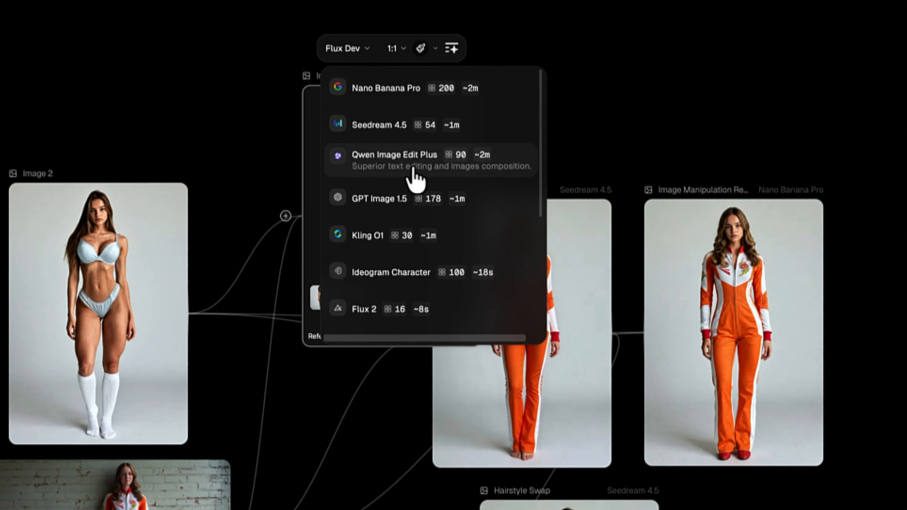
pyautogui.click(313, 138)
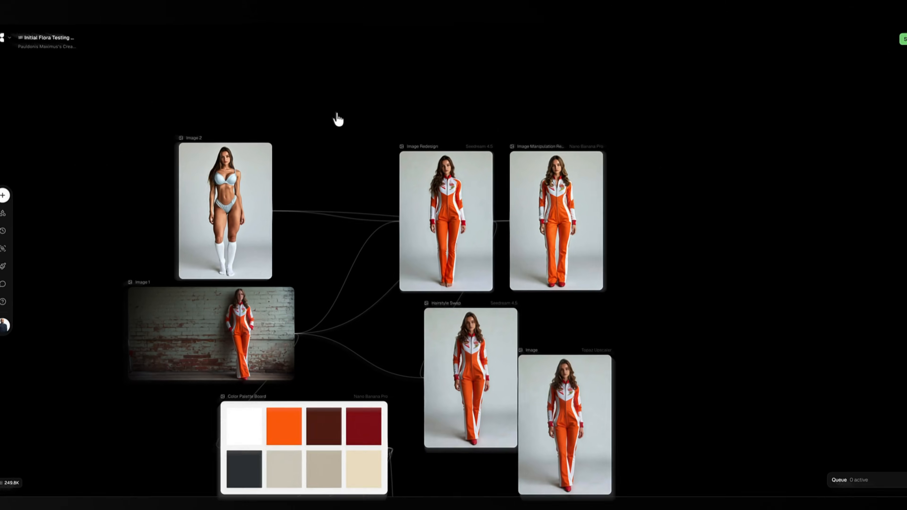
# Step: Inspect the Seedream 4.5 result of the Image Redesign block in the enlarged view
pyautogui.click(438, 189)
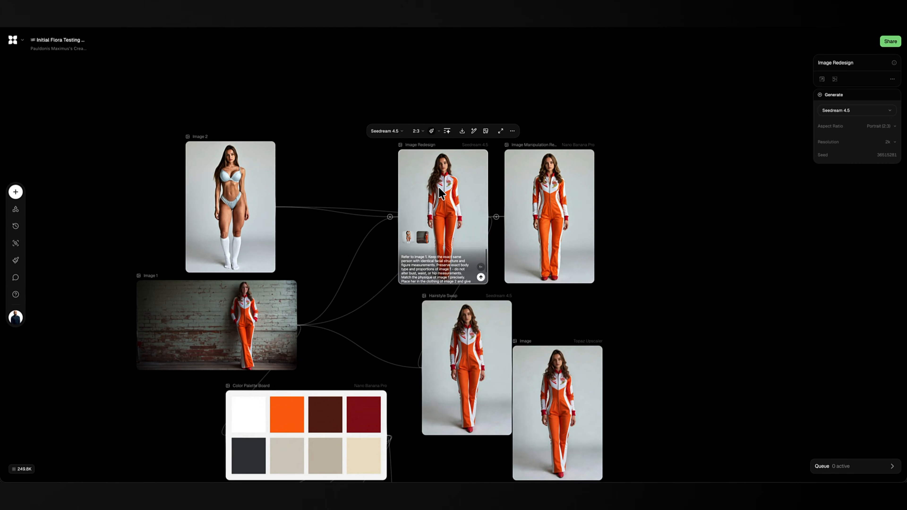
pyautogui.click(500, 132)
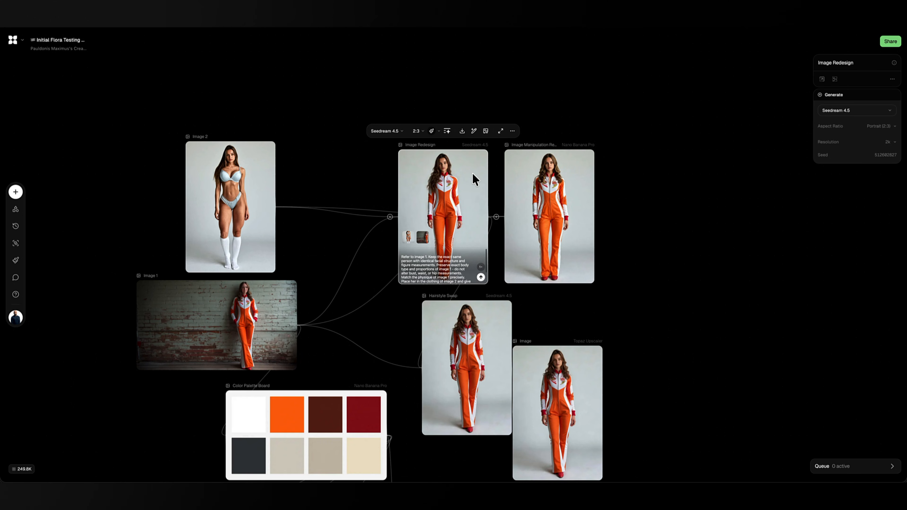
# Step: Compare the Image Redesign result with the Image Manipulation Request result close up
pyautogui.click(500, 131)
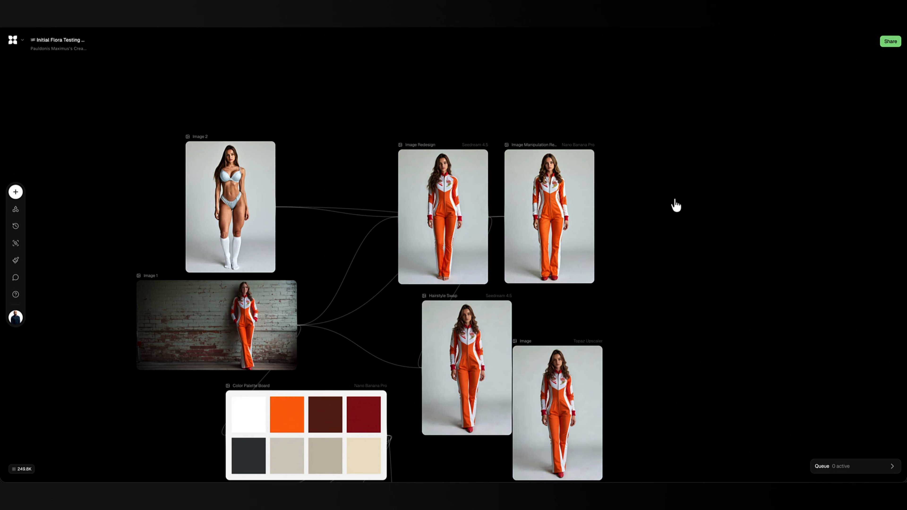
pyautogui.scroll(5, 676, 205)
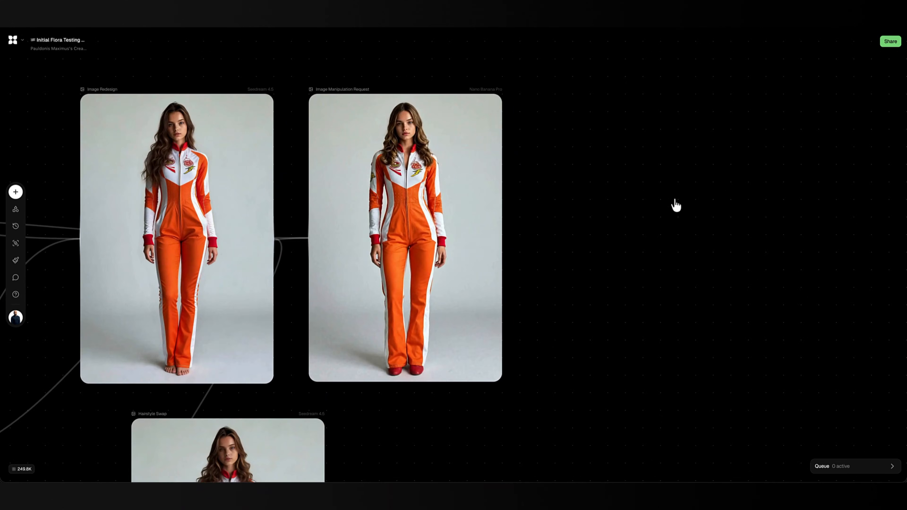
pyautogui.scroll(1, 676, 205)
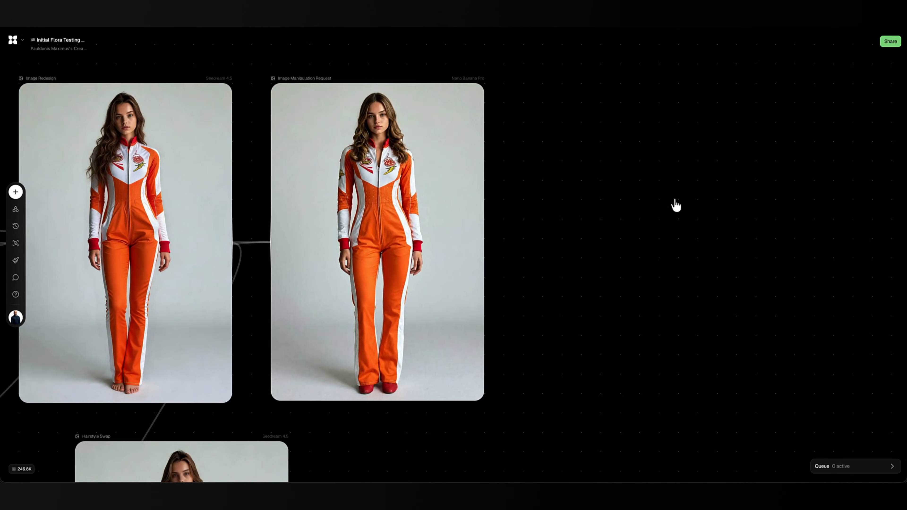
pyautogui.hscroll(-3, 606, 194)
pyautogui.hscroll(-3, 604, 193)
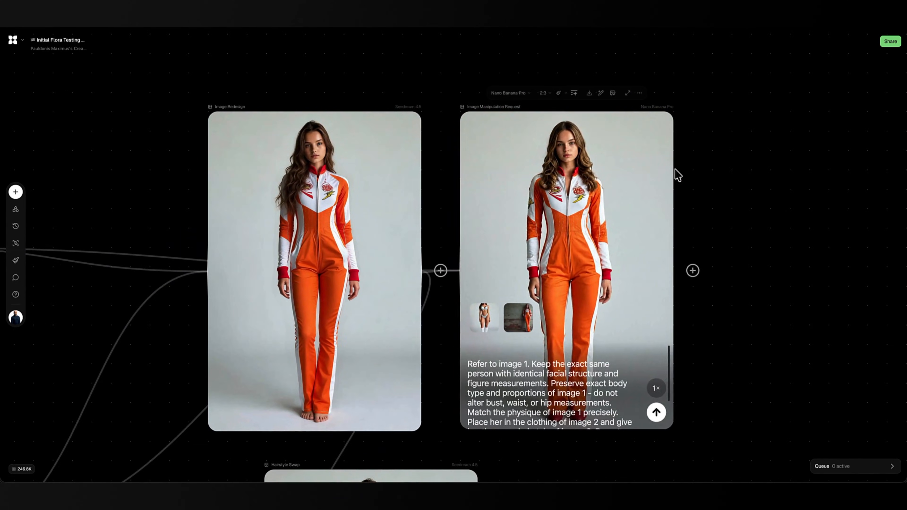
pyautogui.scroll(1, 726, 168)
pyautogui.scroll(-1, 727, 168)
pyautogui.click(293, 127)
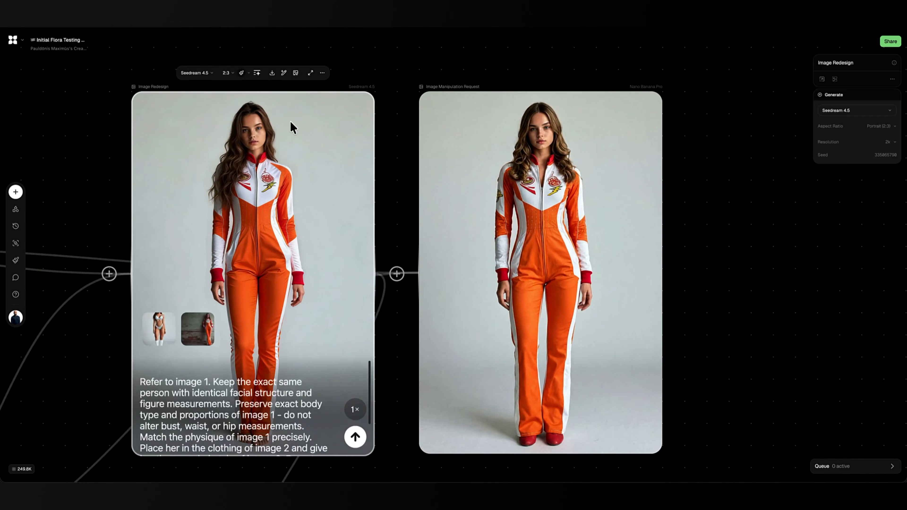
pyautogui.click(630, 150)
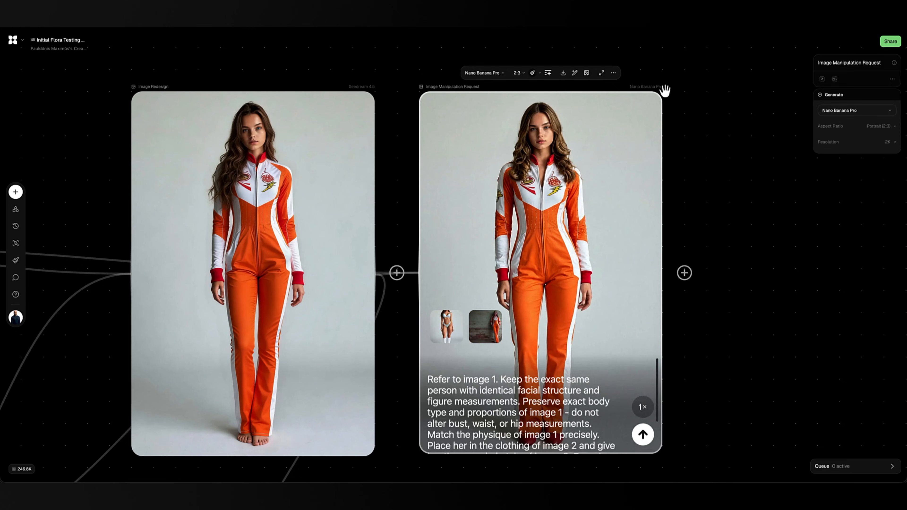
pyautogui.click(708, 209)
# Step: Move the Image 2 block directly beside the Image Redesign block, in line with the two jumpsuit results
pyautogui.scroll(-6, 709, 209)
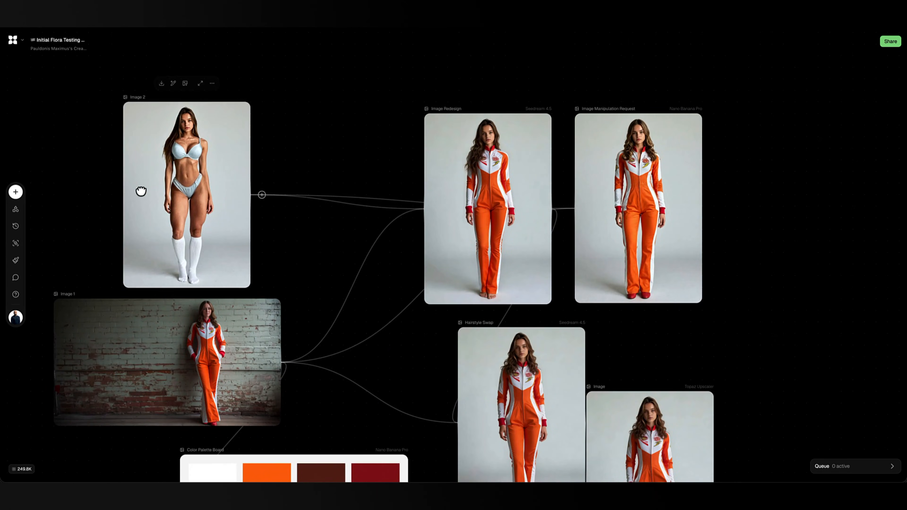
pyautogui.moveTo(141, 191); pyautogui.dragTo(302, 205)
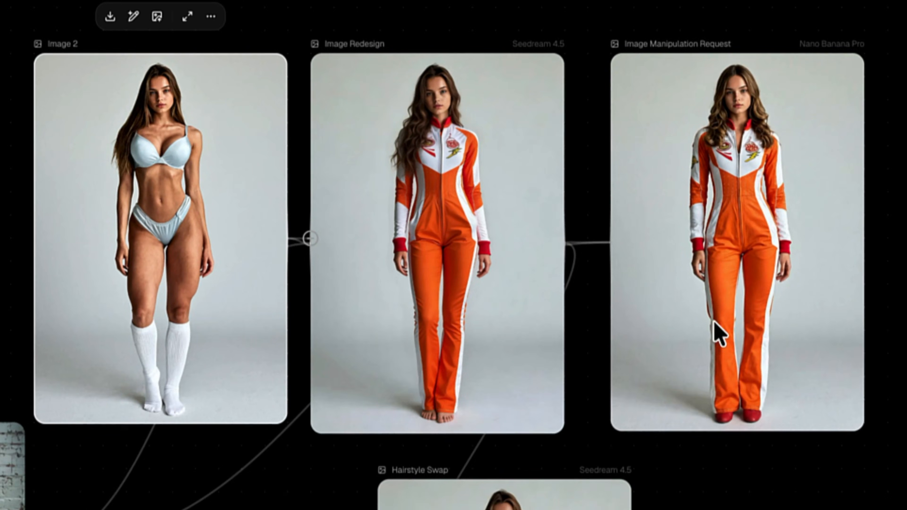
pyautogui.click(726, 304)
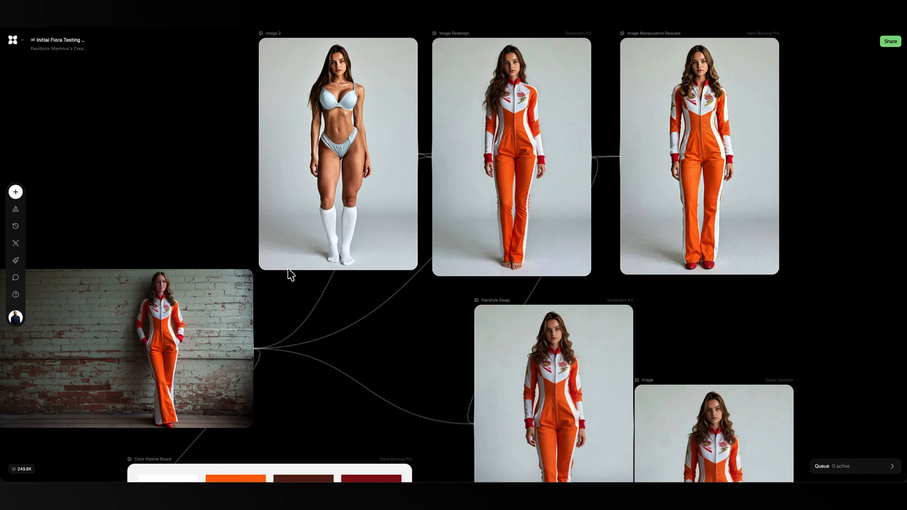
# Step: Review the Color Palette Board block's prompt and available styles, and the block types that can be added to the canvas
pyautogui.scroll(5, 171, 447)
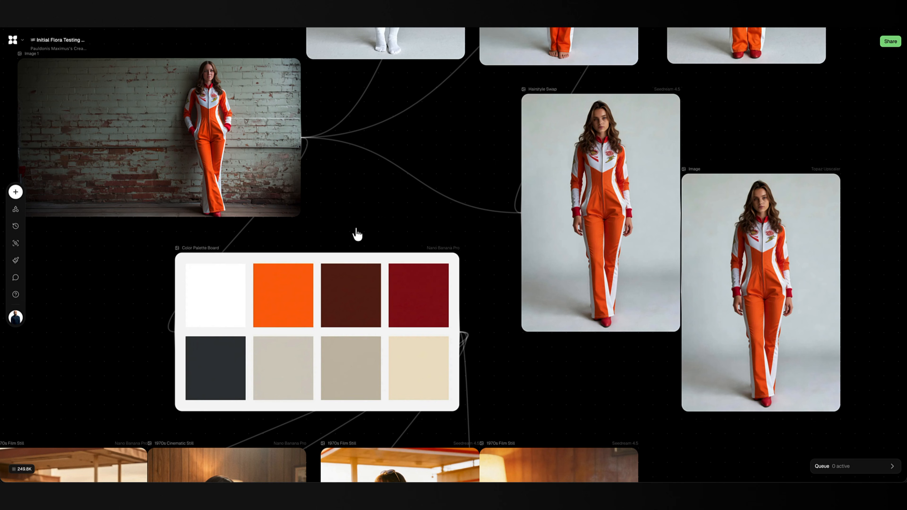
pyautogui.click(367, 290)
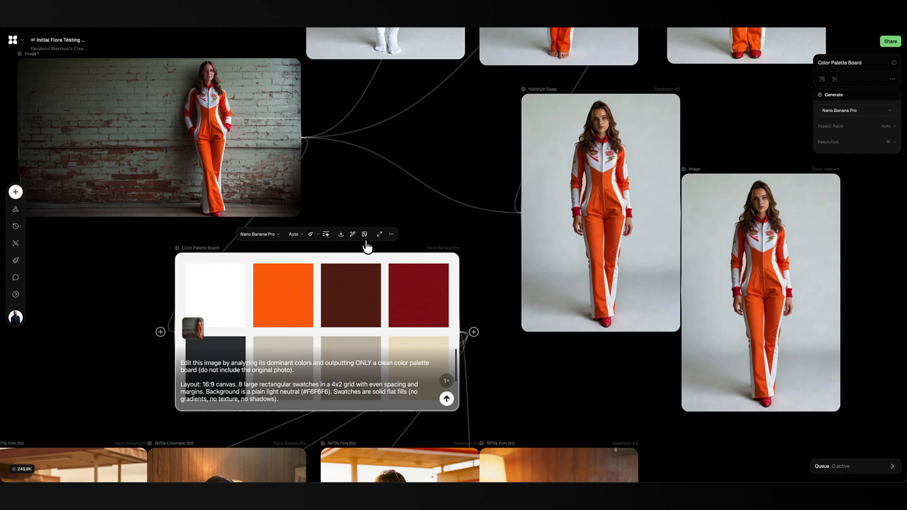
pyautogui.click(311, 234)
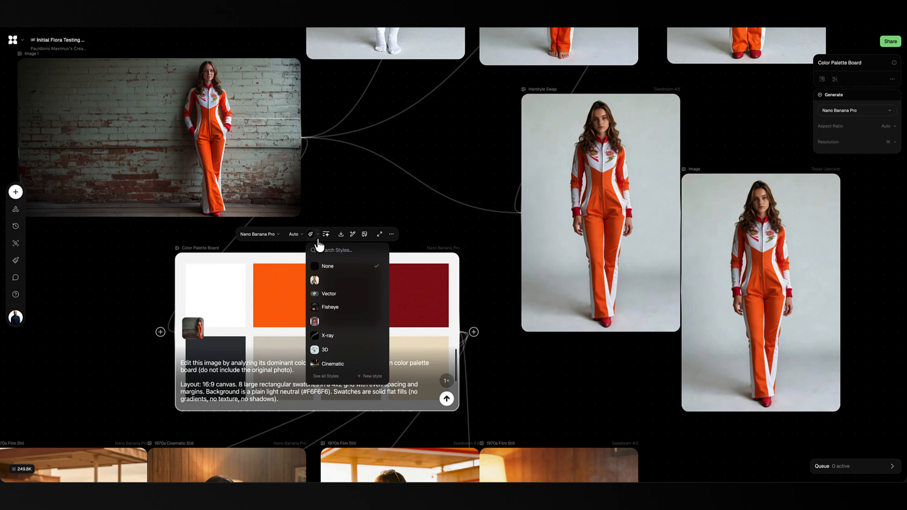
pyautogui.click(369, 229)
pyautogui.click(382, 323)
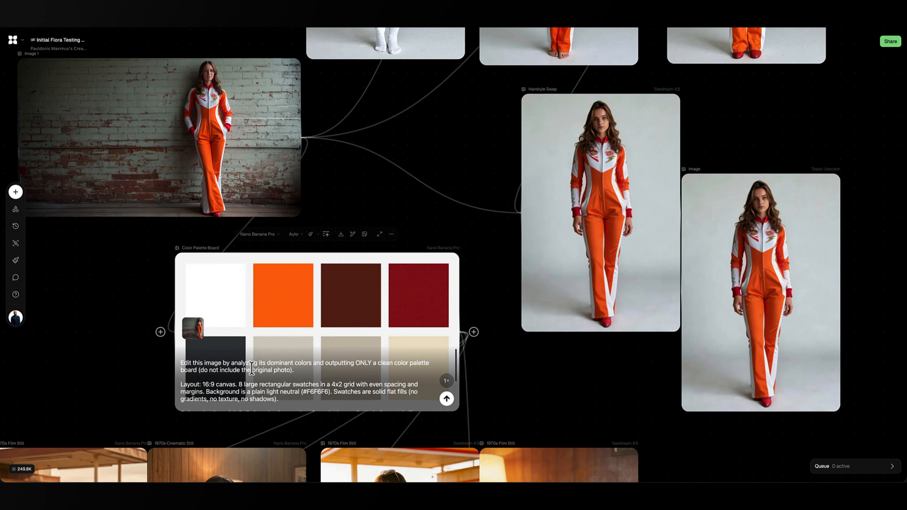
pyautogui.click(472, 263)
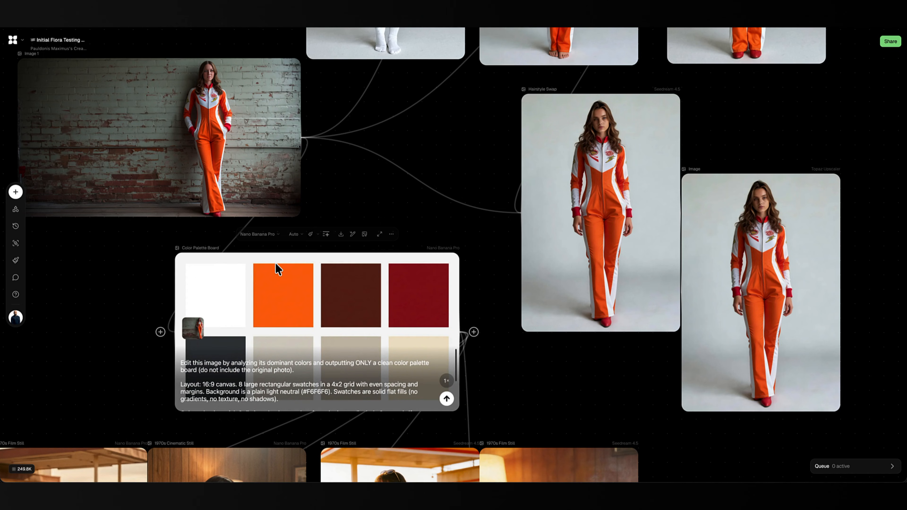
pyautogui.doubleClick(78, 265)
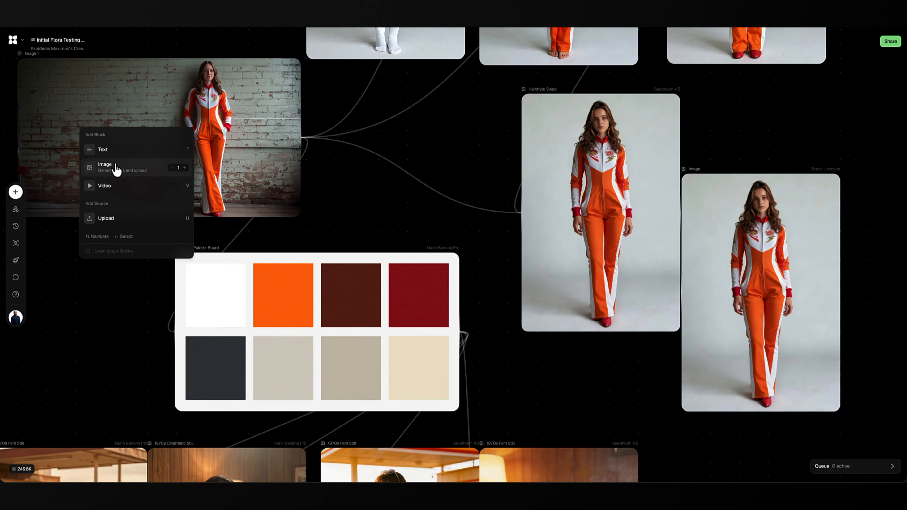
pyautogui.click(111, 348)
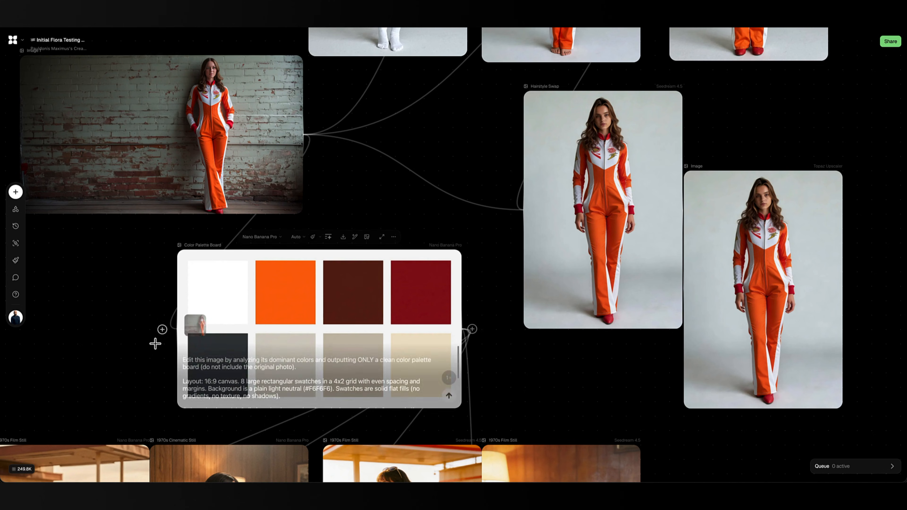
# Step: Create a new Image block connected to the Hairstyle Swap block, placed beyond the Topaz Upscaler image
pyautogui.scroll(-1, 132, 371)
pyautogui.scroll(-5, 133, 376)
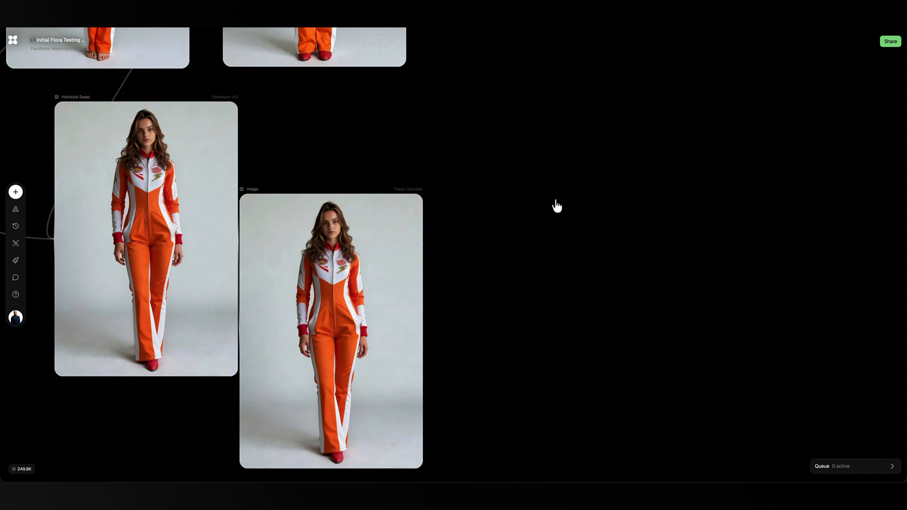
pyautogui.moveTo(381, 196)
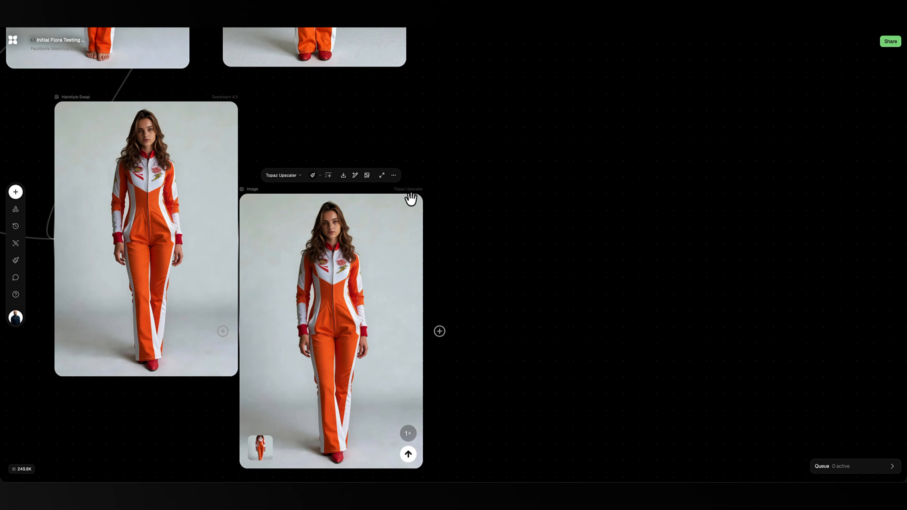
pyautogui.click(211, 146)
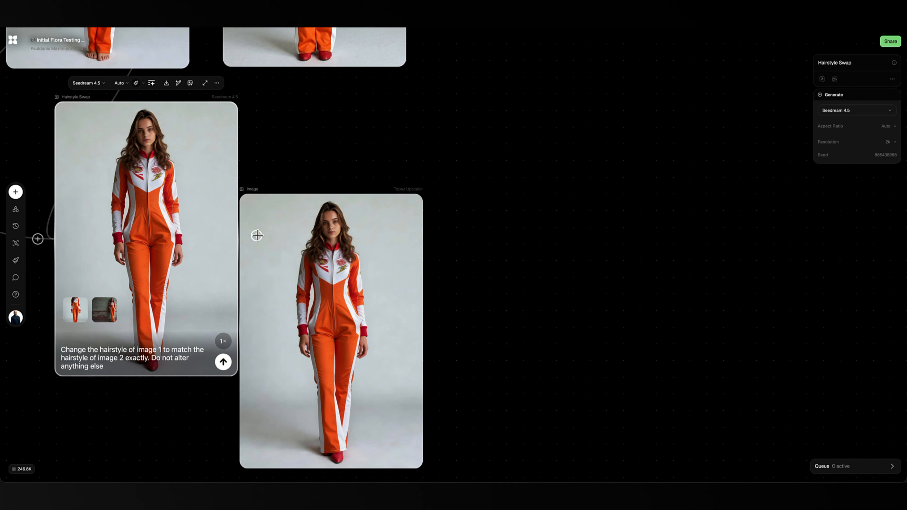
pyautogui.moveTo(254, 239); pyautogui.dragTo(476, 167)
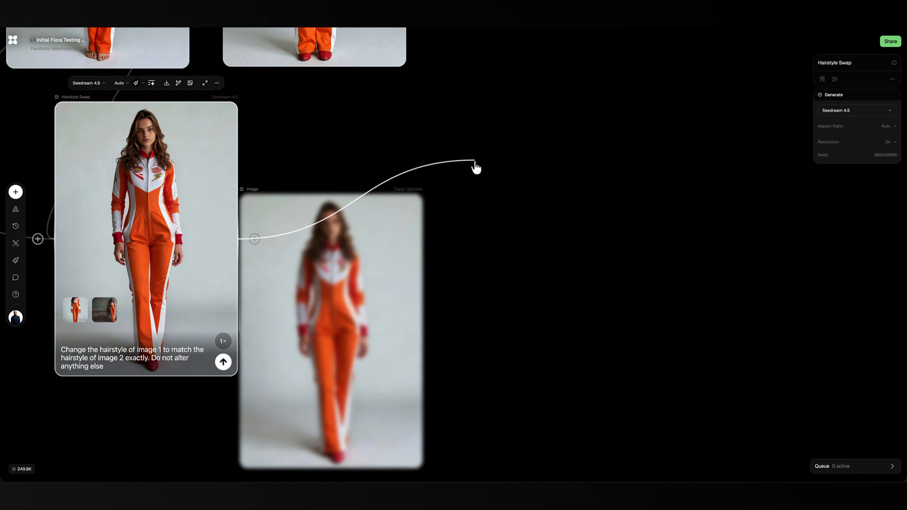
pyautogui.moveTo(476, 167); pyautogui.dragTo(478, 166)
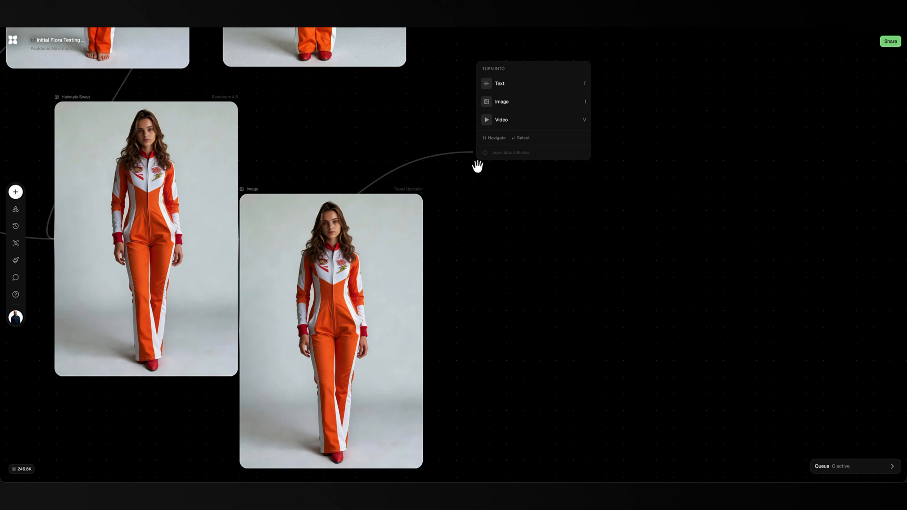
pyautogui.click(527, 106)
# Step: Set the new Image block's model to Enhancor V4 and generate the enhanced image
pyautogui.click(572, 74)
pyautogui.scroll(-5, 602, 141)
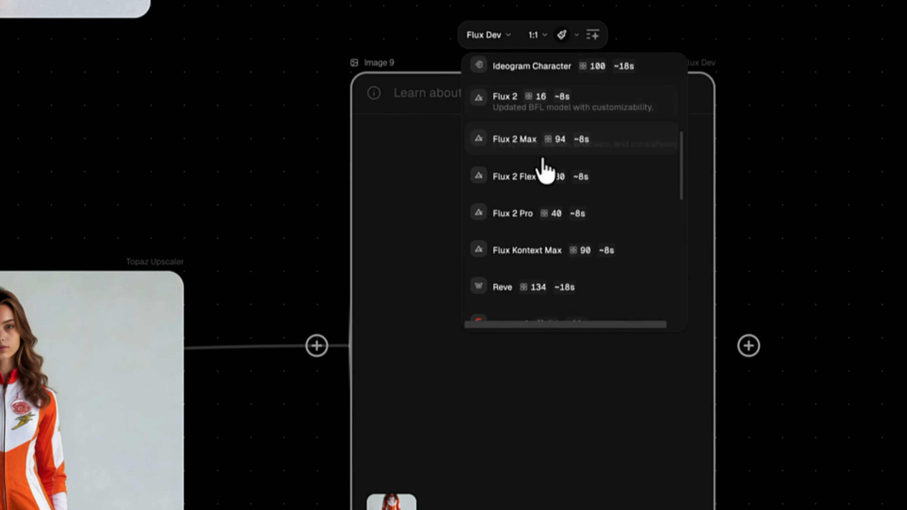
pyautogui.scroll(-10, 542, 167)
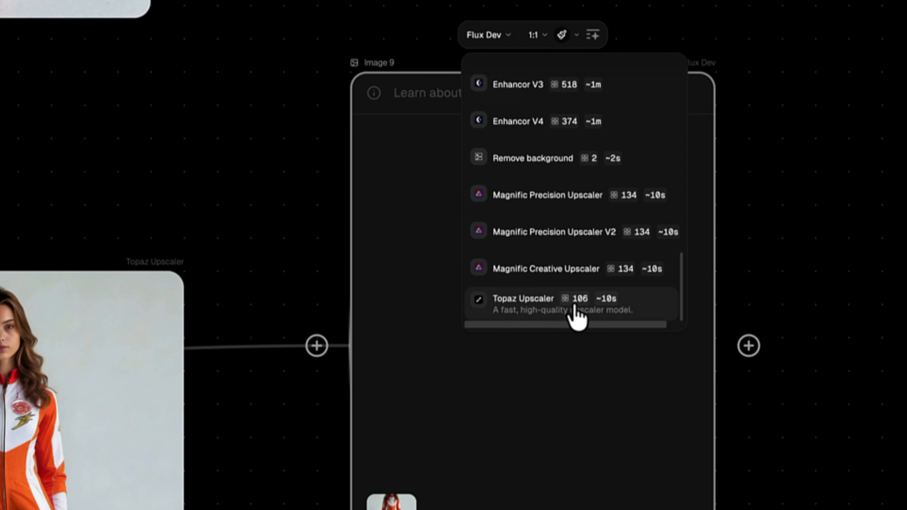
pyautogui.scroll(3, 571, 206)
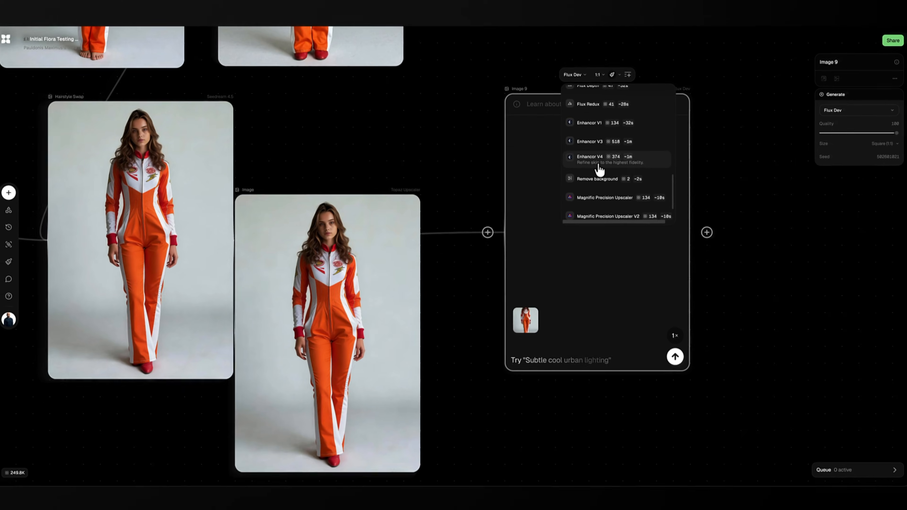
pyautogui.click(599, 169)
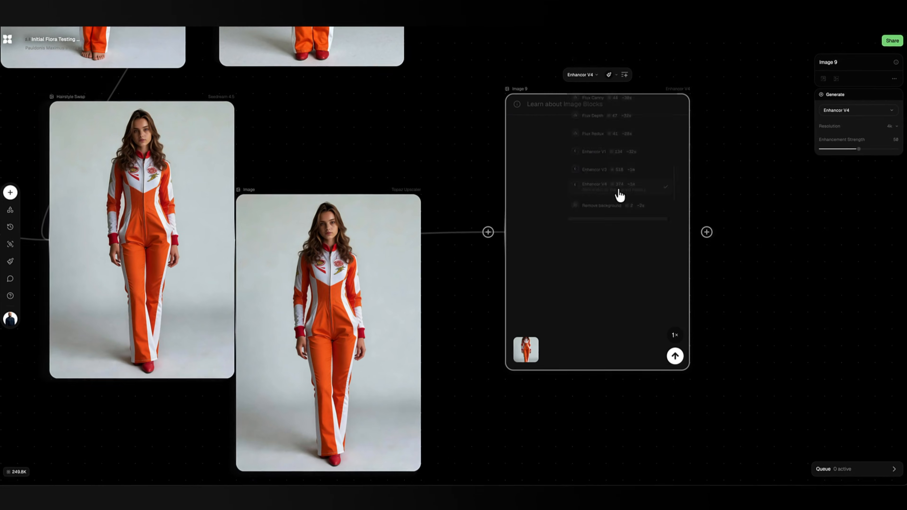
pyautogui.click(575, 271)
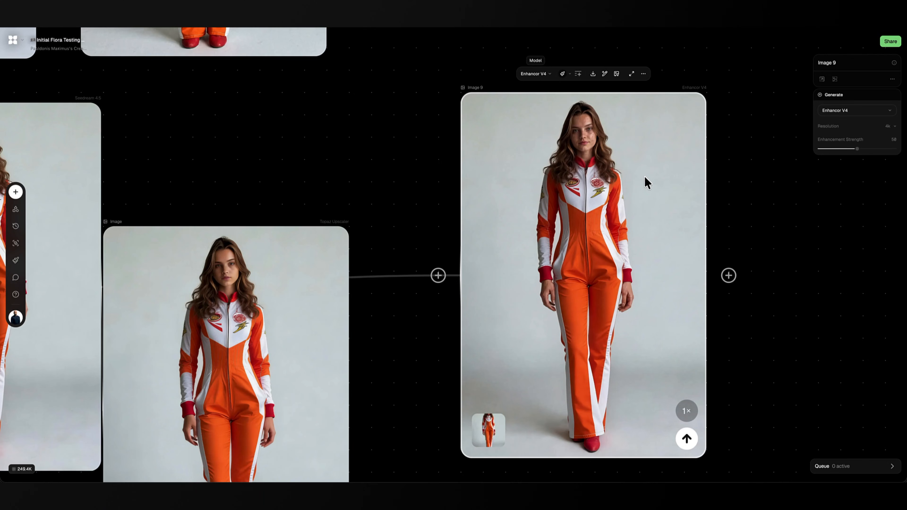
# Step: Move the Topaz Upscaler block closer to Image 9 and compare the two results close up
pyautogui.scroll(5, 646, 183)
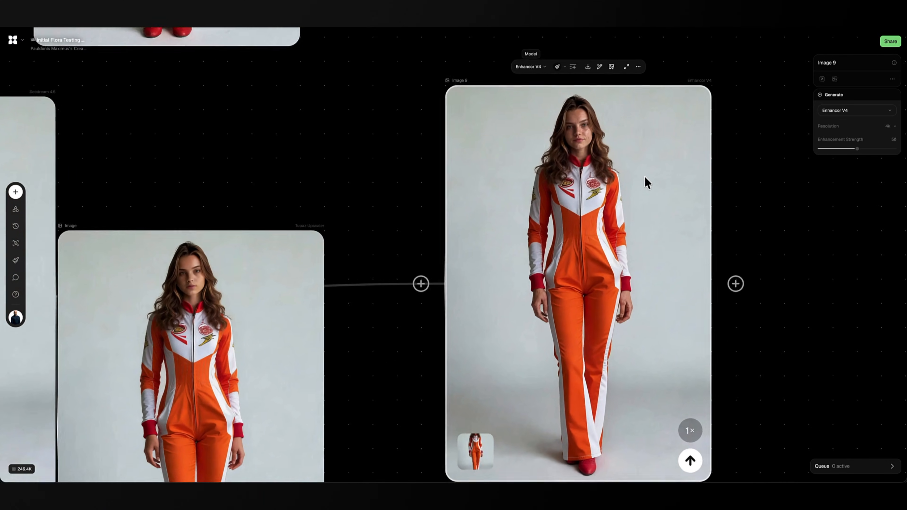
pyautogui.scroll(3, 647, 182)
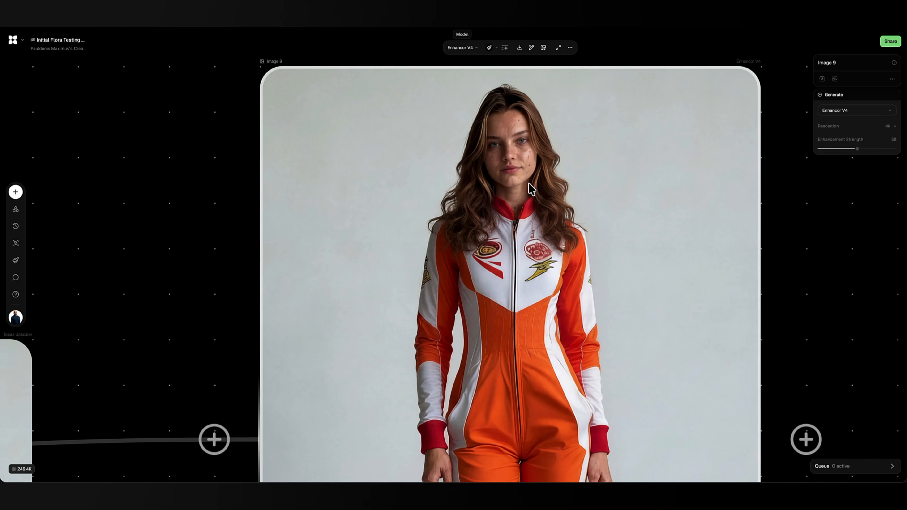
pyautogui.hscroll(-8, 227, 277)
pyautogui.scroll(-2, 227, 277)
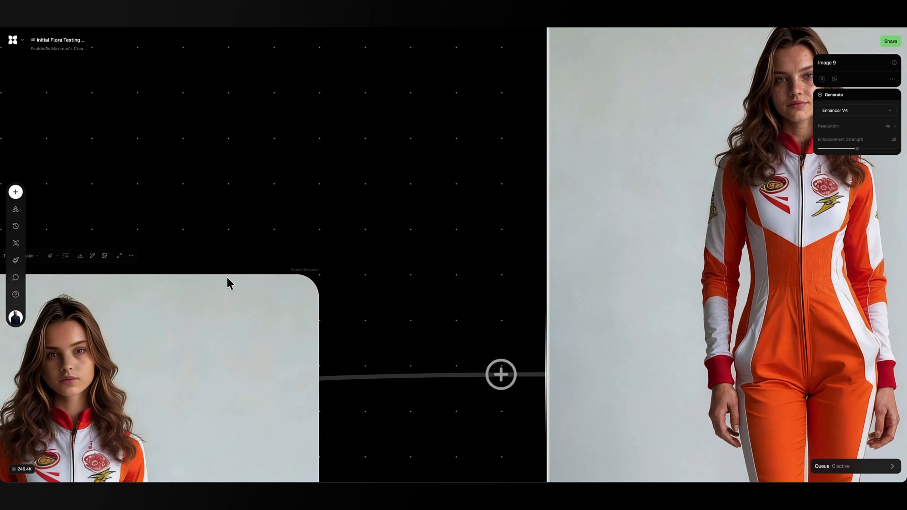
pyautogui.moveTo(81, 384); pyautogui.dragTo(277, 253)
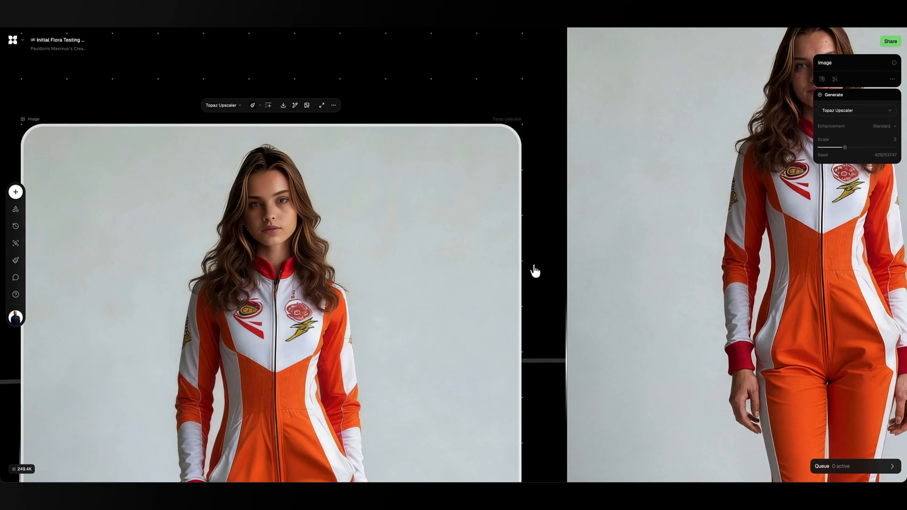
pyautogui.hscroll(5, 534, 270)
pyautogui.scroll(3, 534, 270)
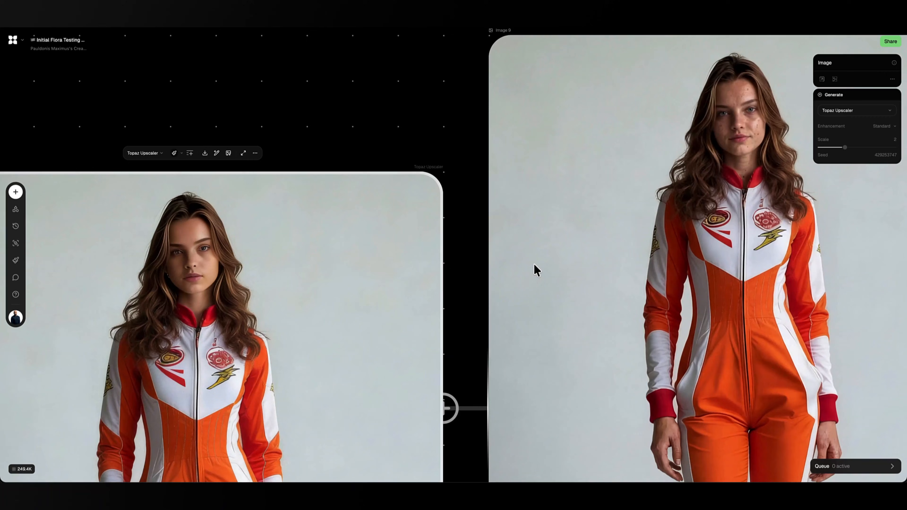
# Step: Examine the enhancement strength and resolution settings of the Enhancor V4 block
pyautogui.click(775, 173)
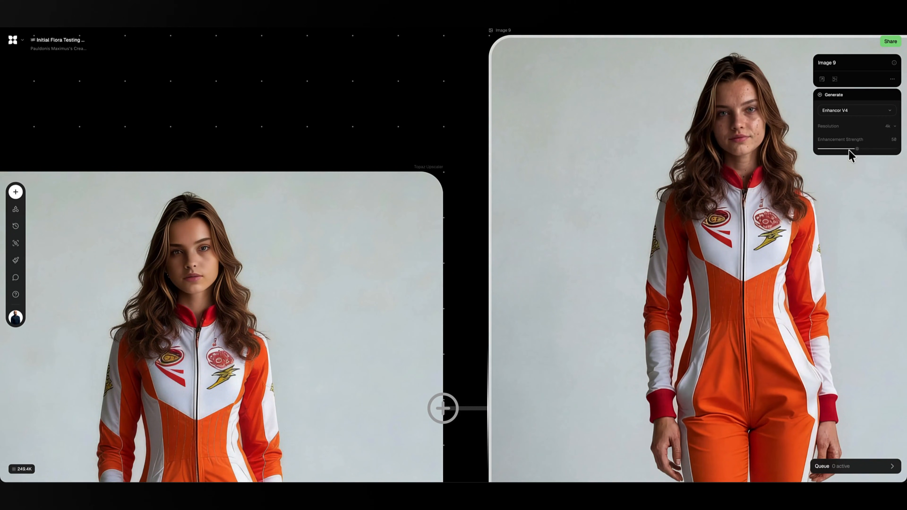
pyautogui.moveTo(857, 149)
pyautogui.mouseDown()
pyautogui.moveTo(837, 149)
pyautogui.moveTo(899, 150)
pyautogui.moveTo(857, 150)
pyautogui.mouseUp()
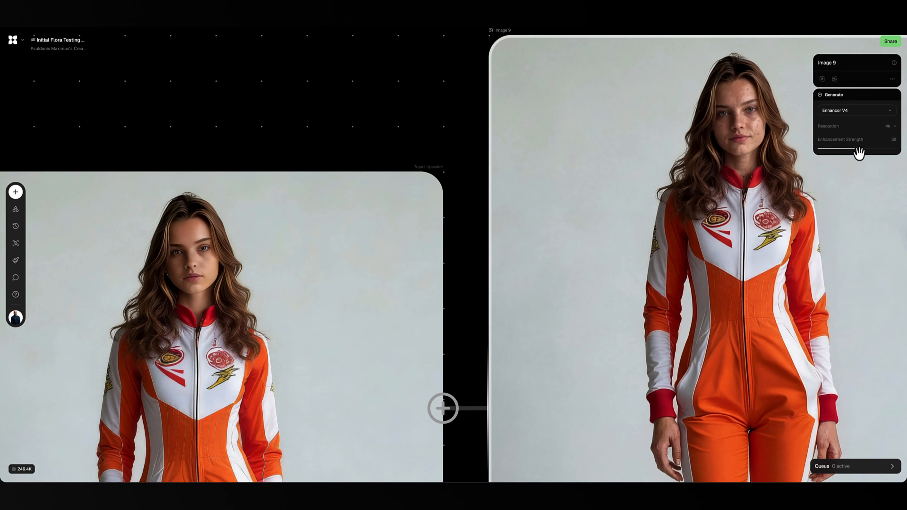
pyautogui.click(892, 125)
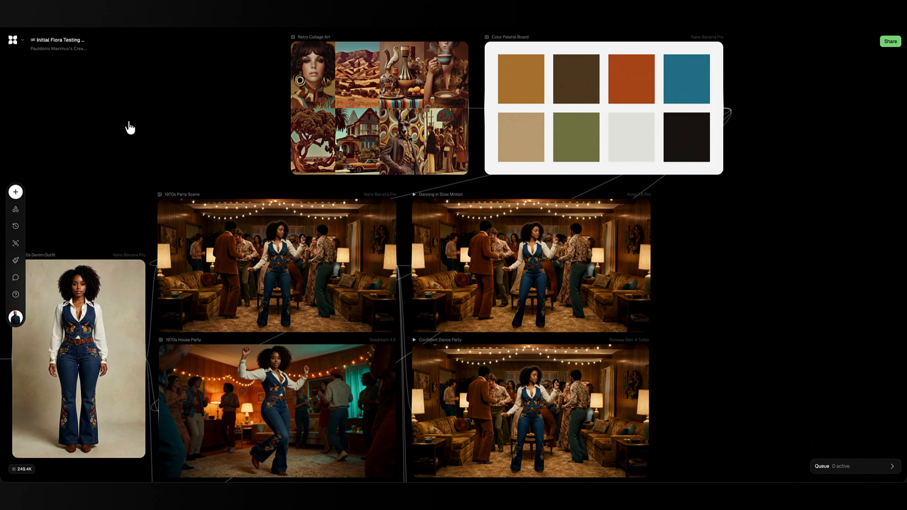
# Step: Examine the prompts and reference images behind the 1970s denim outfit, 1970s Party Scene and Color Palette Board blocks
pyautogui.moveTo(102, 352)
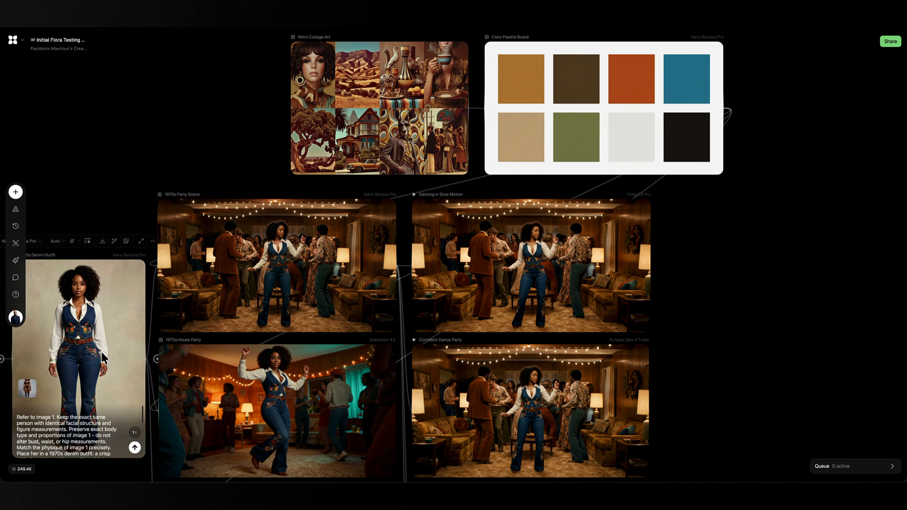
pyautogui.moveTo(274, 275)
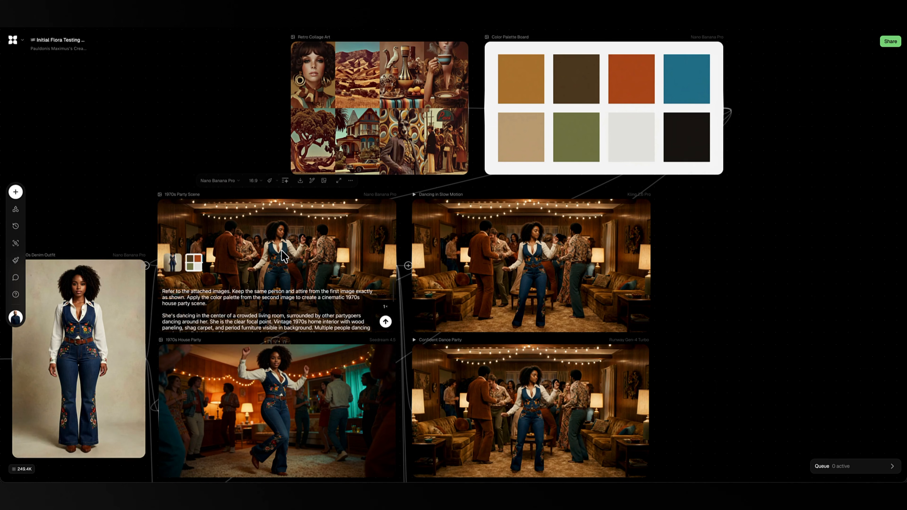
pyautogui.moveTo(585, 51)
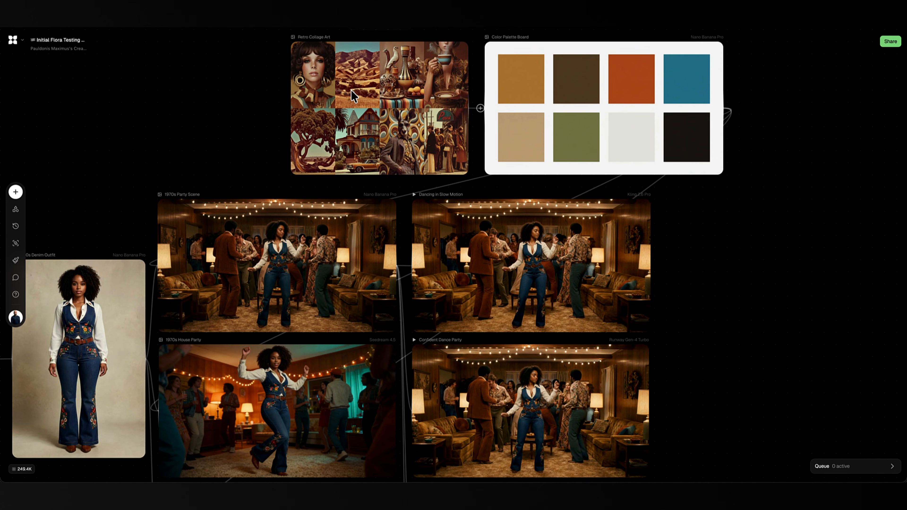
pyautogui.moveTo(570, 96)
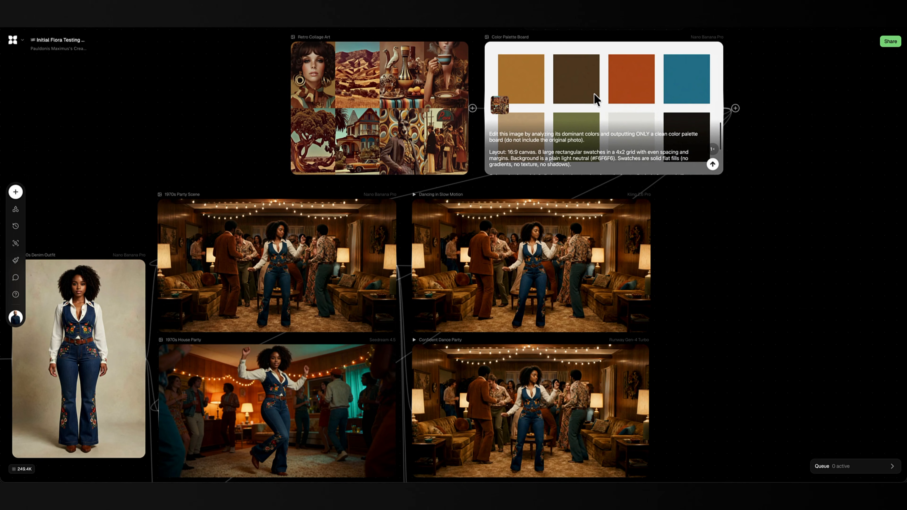
pyautogui.moveTo(78, 313)
pyautogui.moveTo(178, 276)
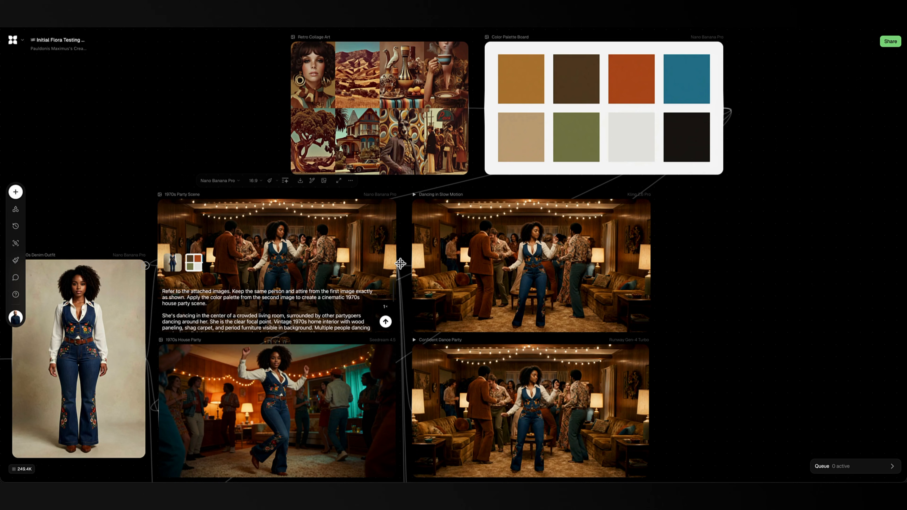
# Step: Create a Video block connected to the Nano Banana Pro 1970s Party Scene image and open its model list
pyautogui.moveTo(400, 263); pyautogui.dragTo(755, 228)
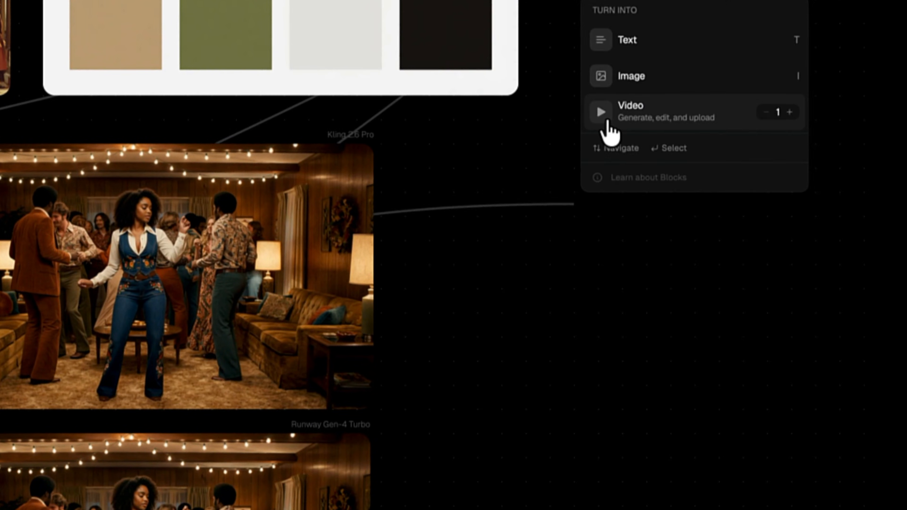
pyautogui.click(767, 191)
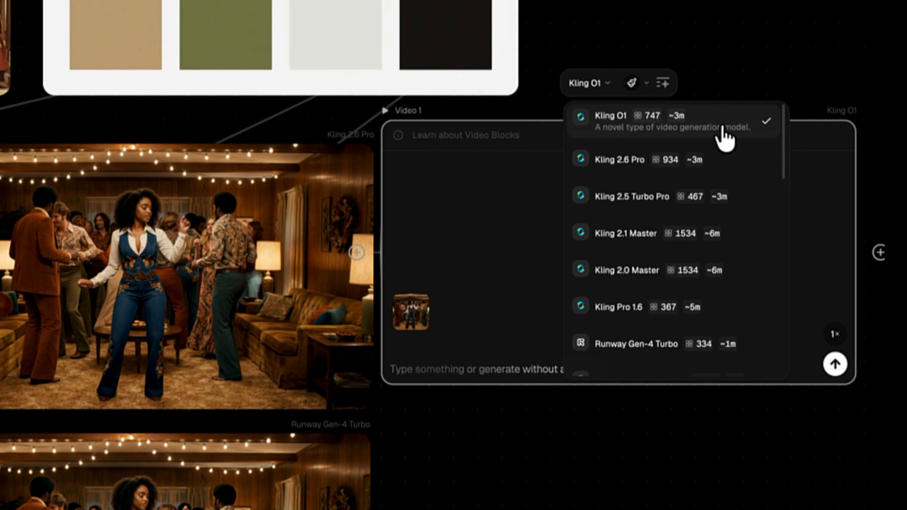
# Step: Examine the range of video models available for animating an image, including their credit costs and generation times
pyautogui.scroll(-5, 713, 164)
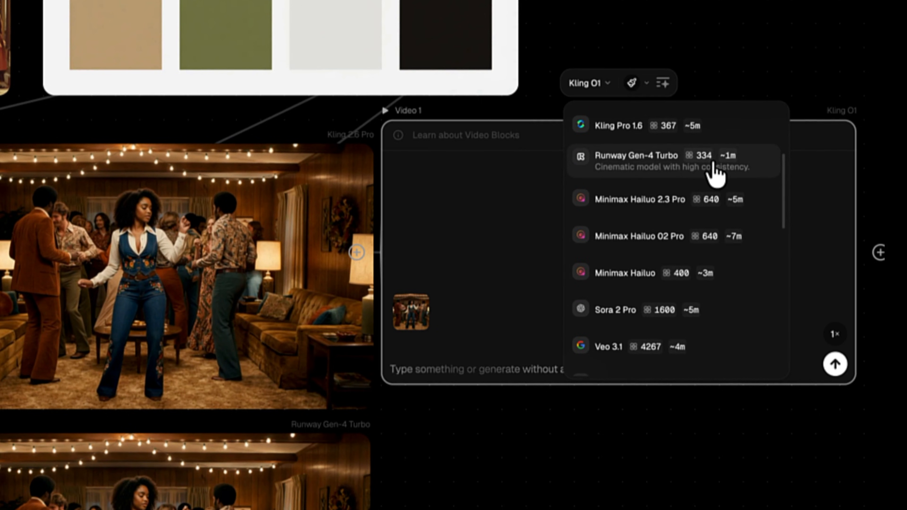
pyautogui.scroll(-3, 713, 171)
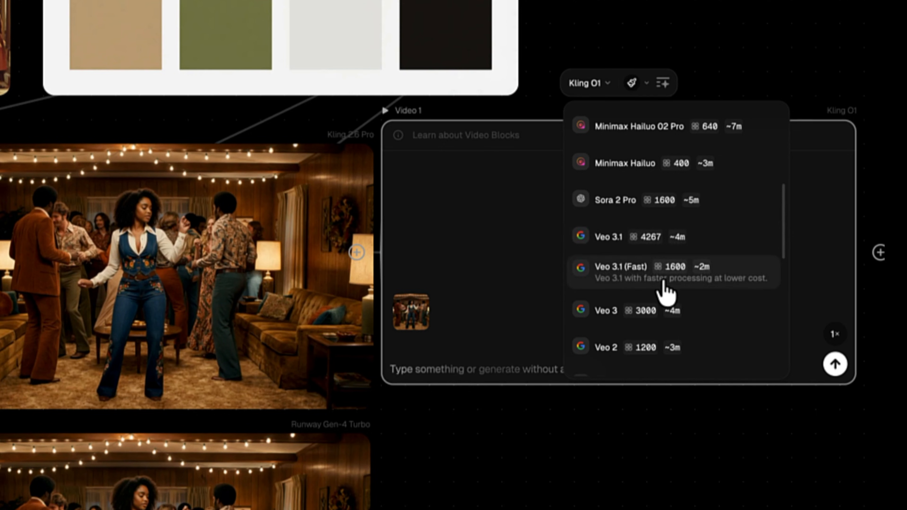
pyautogui.scroll(-4, 663, 284)
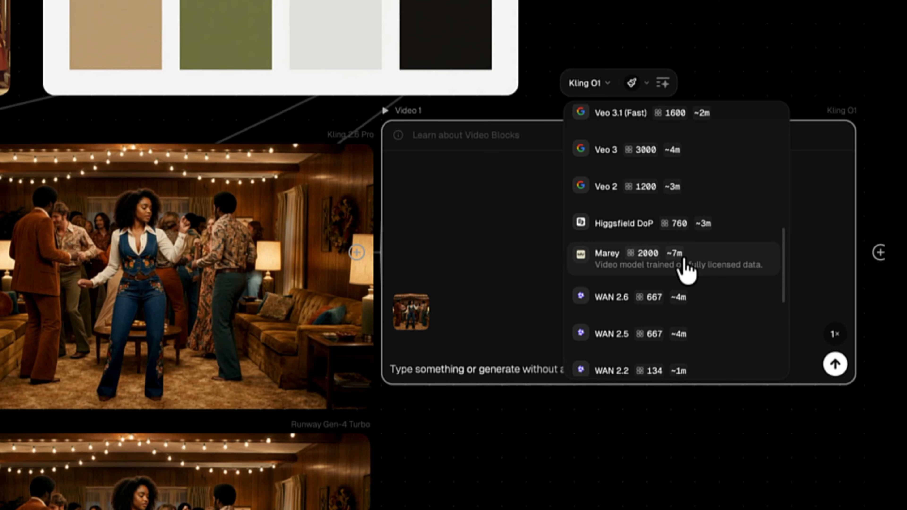
pyautogui.scroll(1, 683, 260)
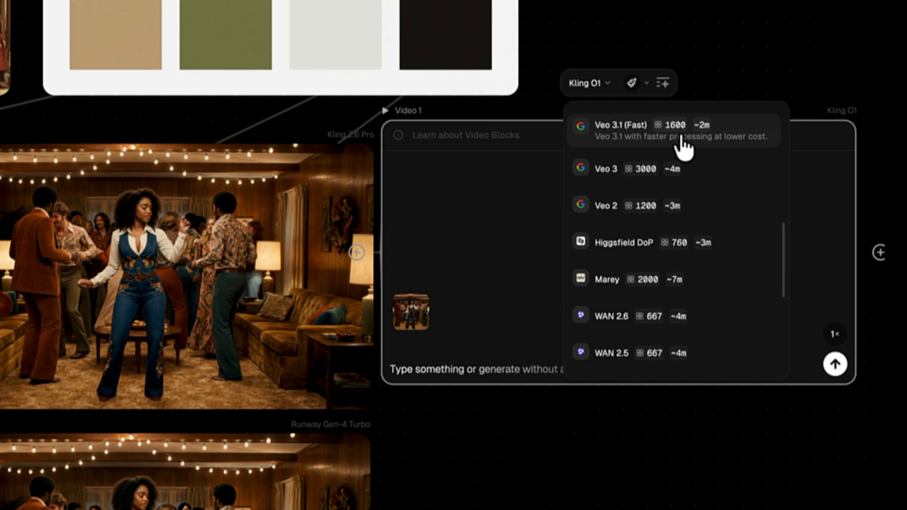
pyautogui.scroll(2, 671, 154)
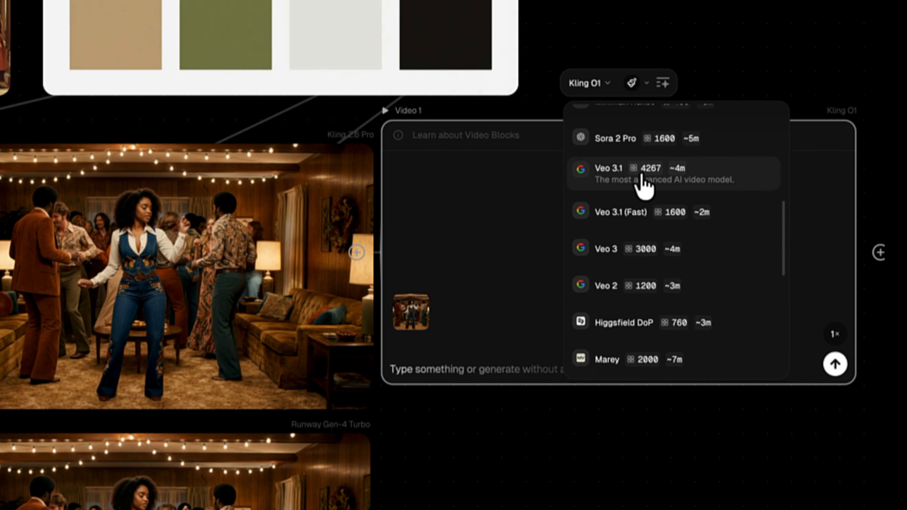
pyautogui.scroll(-8, 643, 185)
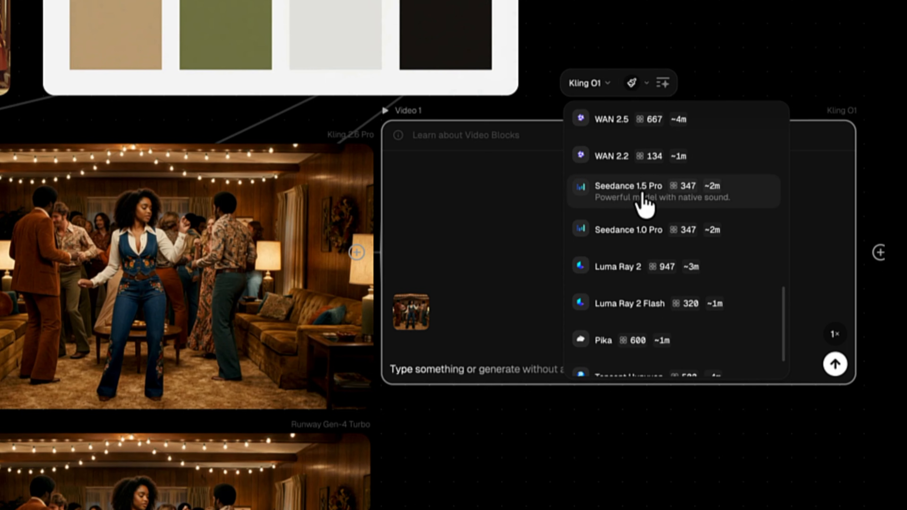
pyautogui.scroll(-2, 645, 205)
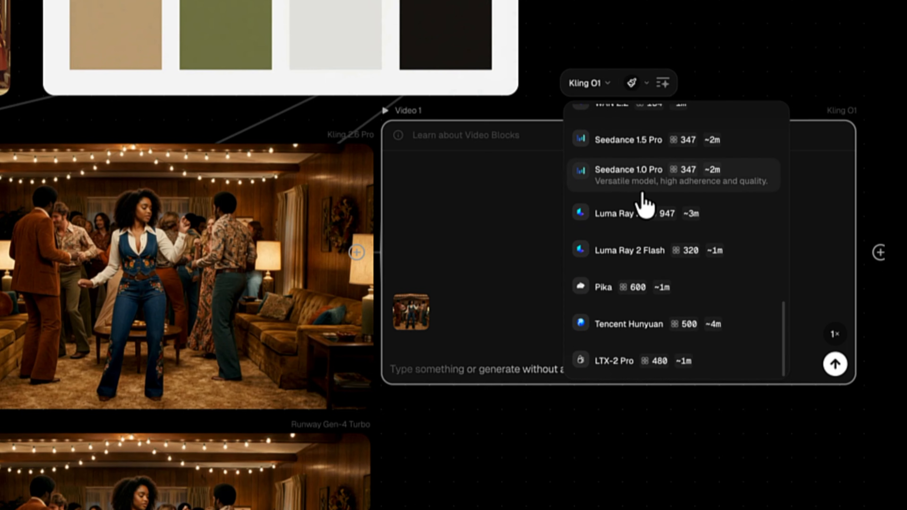
pyautogui.scroll(12, 644, 205)
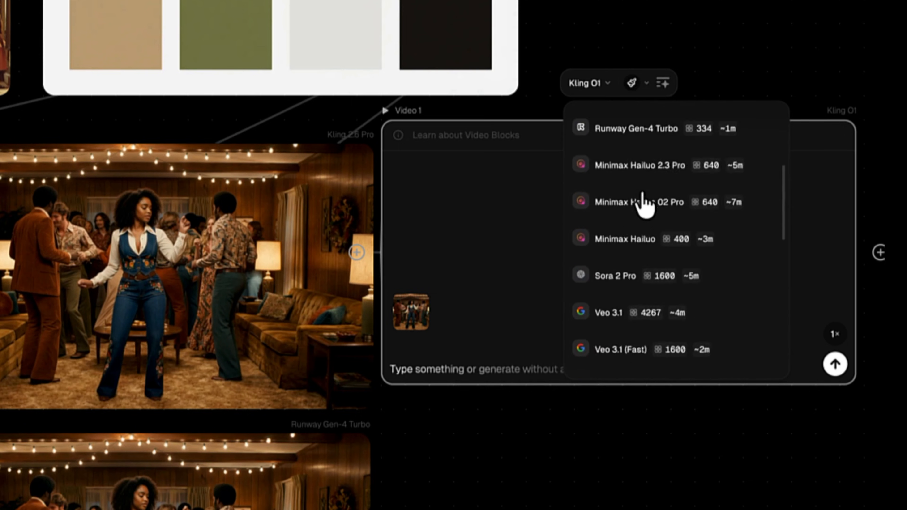
pyautogui.scroll(3, 644, 205)
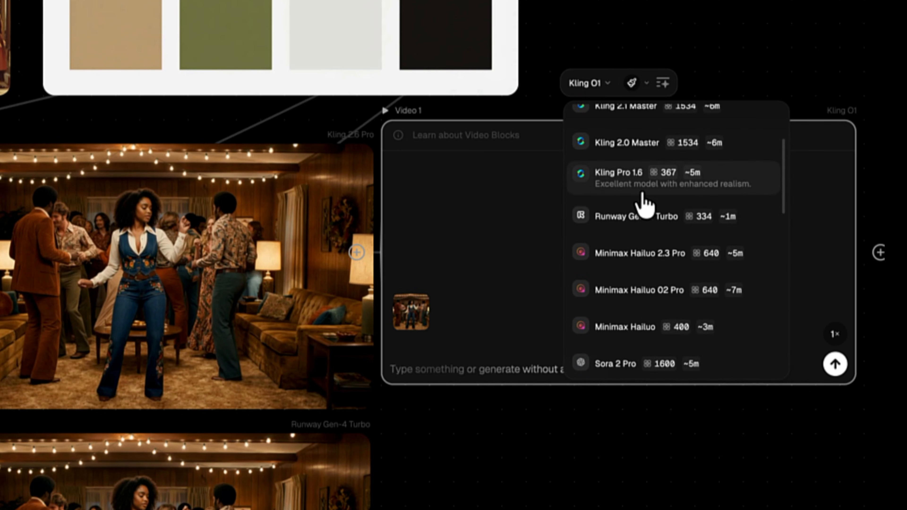
pyautogui.scroll(-5, 645, 205)
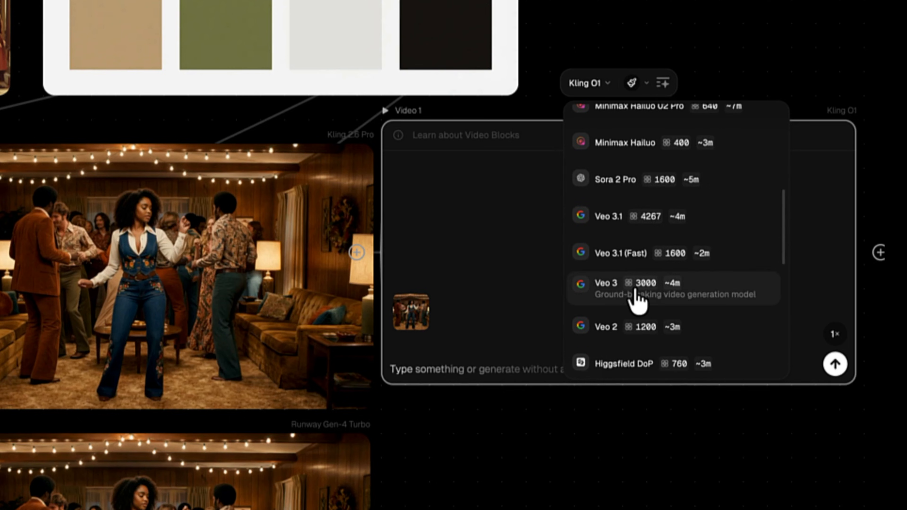
pyautogui.scroll(-1, 637, 302)
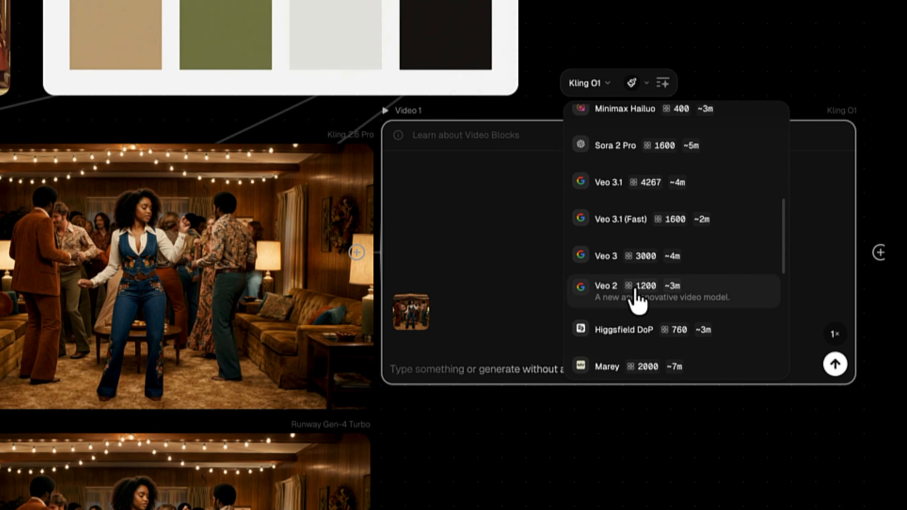
# Step: Close the model list and delete the empty Video block connected to the 1970s Party Scene image
pyautogui.moveTo(791, 69); pyautogui.dragTo(714, 408)
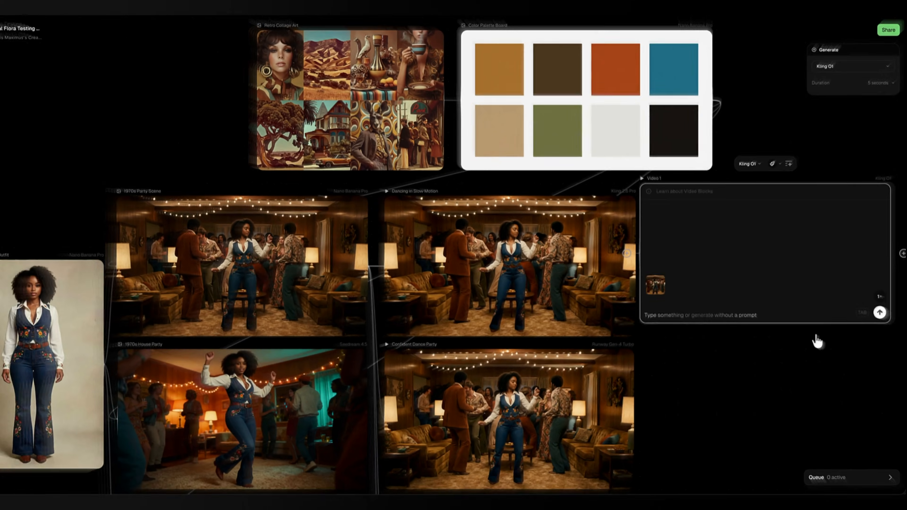
pyautogui.press('Delete')
# Step: Compare the dancing videos generated by the different models from the 1970s Party Scene, including the Topaz-upscaled version
pyautogui.scroll(-5, 823, 337)
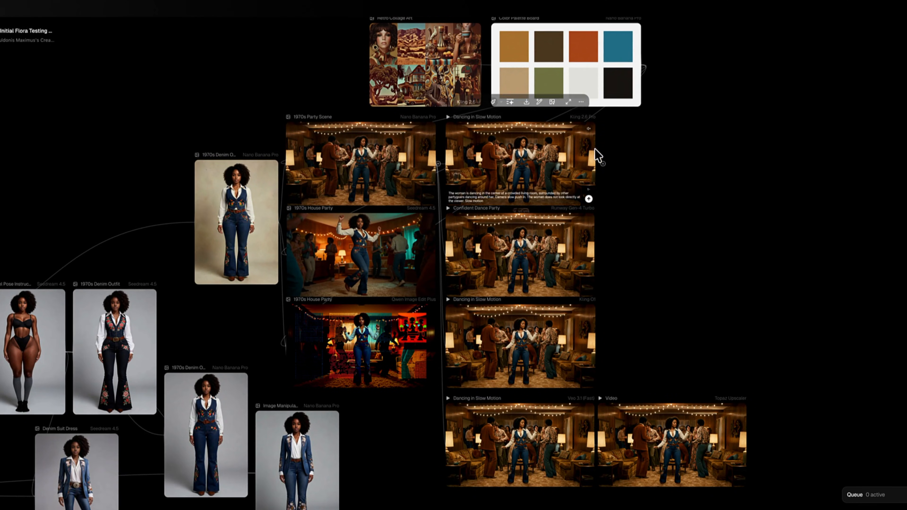
pyautogui.click(384, 162)
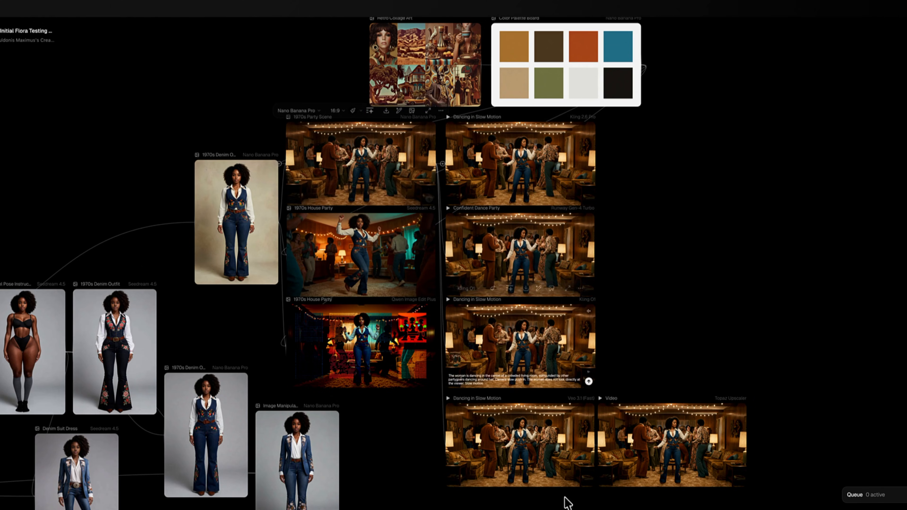
pyautogui.scroll(-5, 632, 291)
pyautogui.hscroll(4, 632, 291)
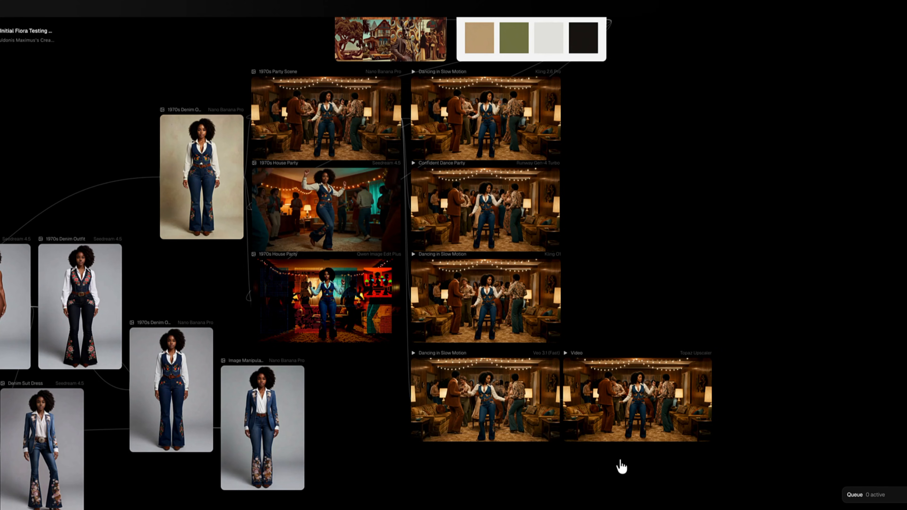
pyautogui.moveTo(649, 378)
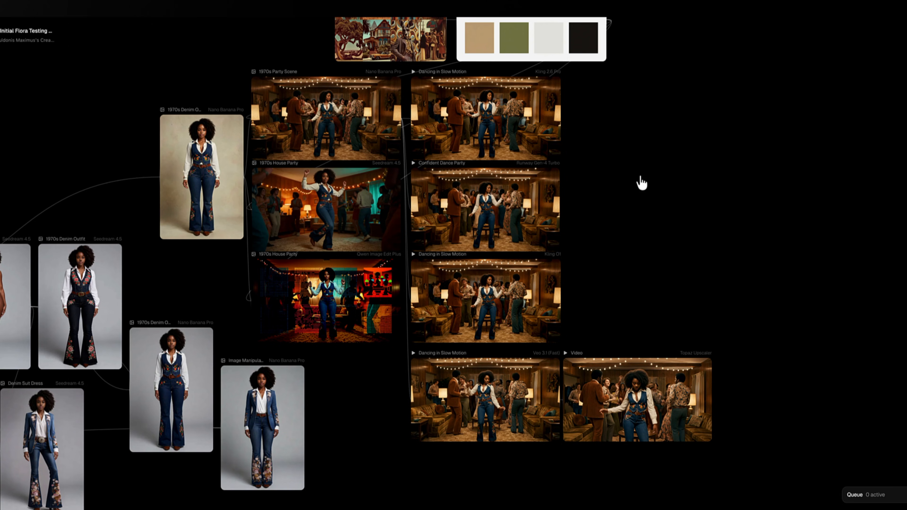
pyautogui.moveTo(537, 109)
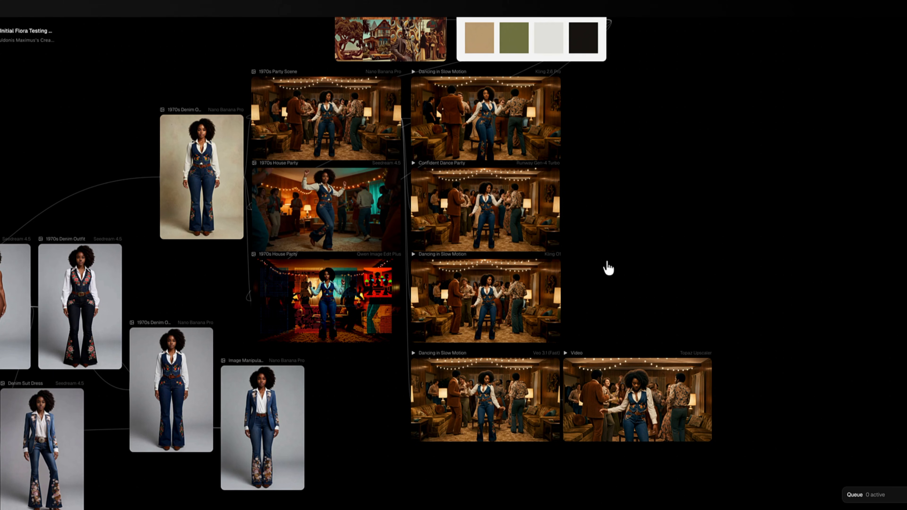
# Step: Create a Video block connected to the Veo 3.1 (Fast) Dancing in Slow Motion video, placed beneath the Topaz-upscaled video, and open its model list
pyautogui.scroll(4, 652, 399)
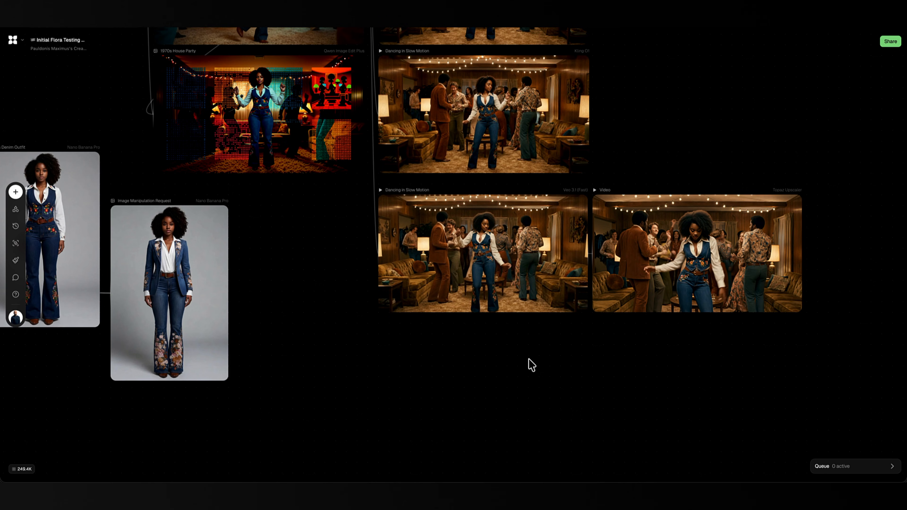
pyautogui.click(557, 243)
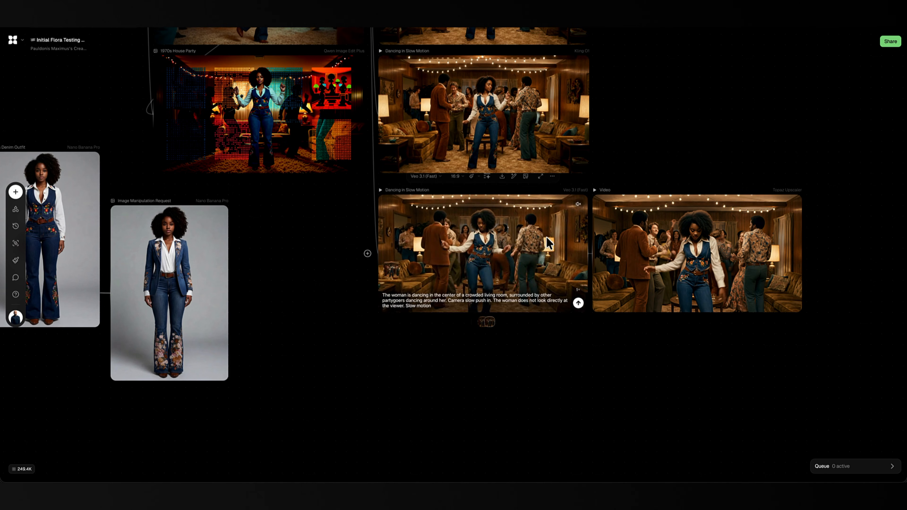
pyautogui.moveTo(598, 253); pyautogui.dragTo(609, 368)
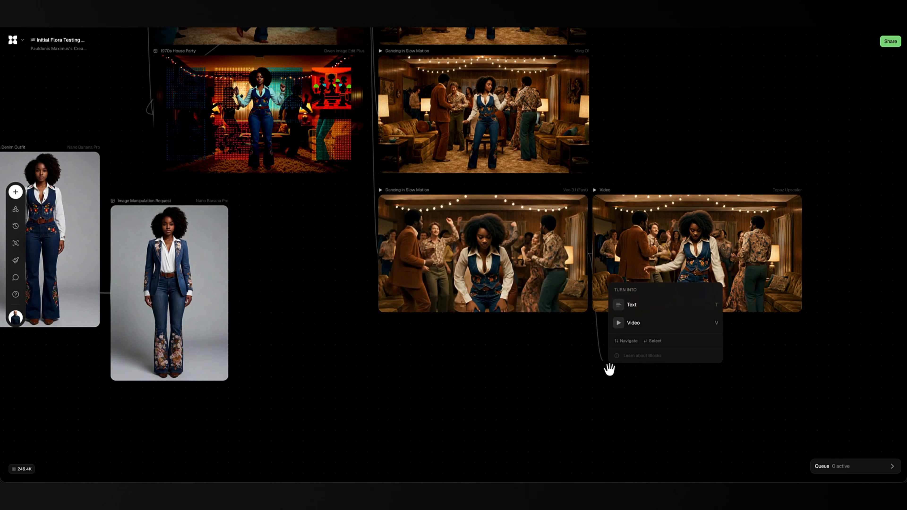
pyautogui.click(659, 331)
pyautogui.click(677, 316)
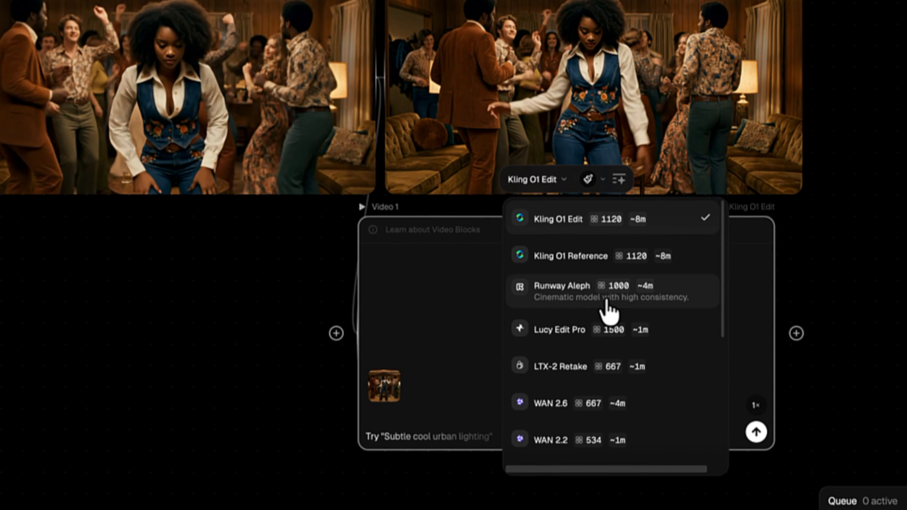
# Step: Examine the video-to-video models, including the editing, motion transfer, background removal and upscaling options
pyautogui.scroll(-3, 606, 328)
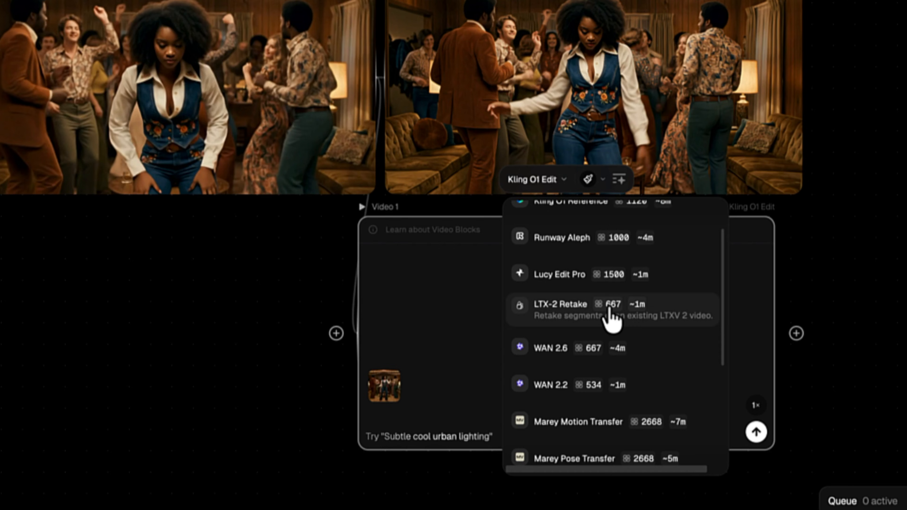
pyautogui.scroll(-6, 609, 314)
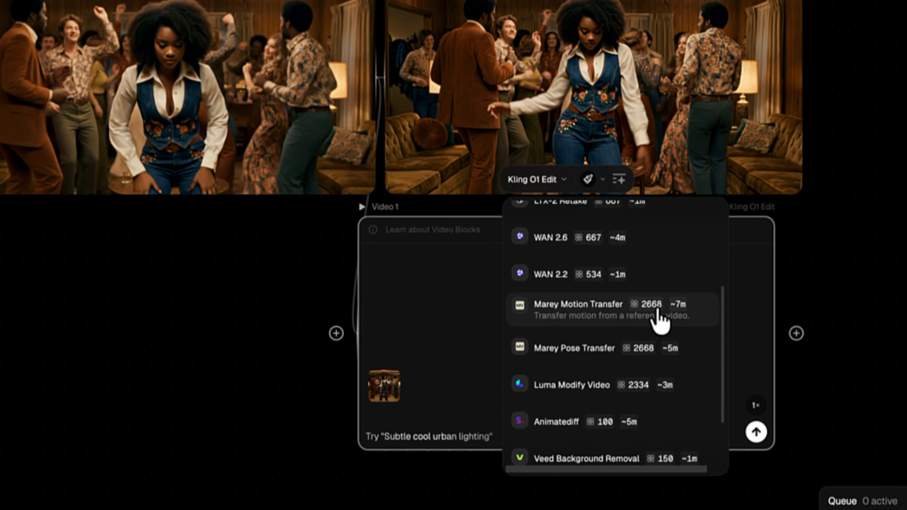
pyautogui.scroll(-2, 682, 354)
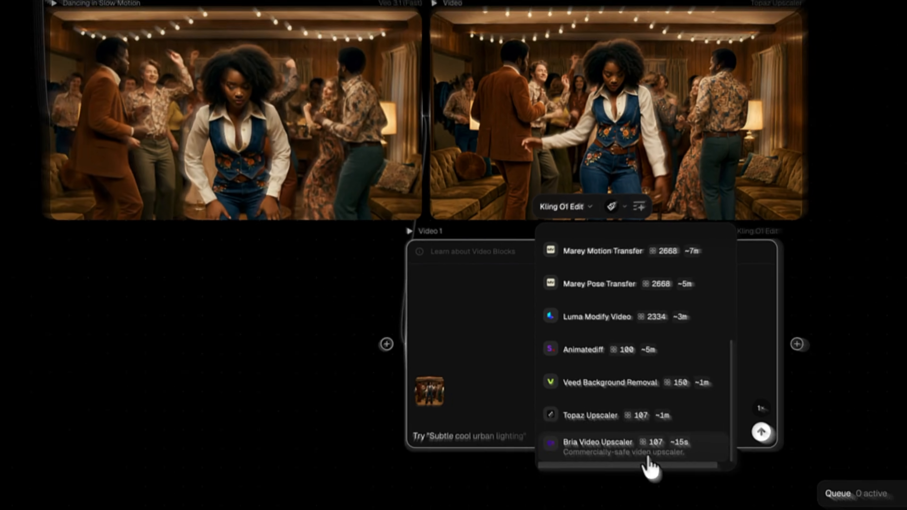
pyautogui.click(341, 301)
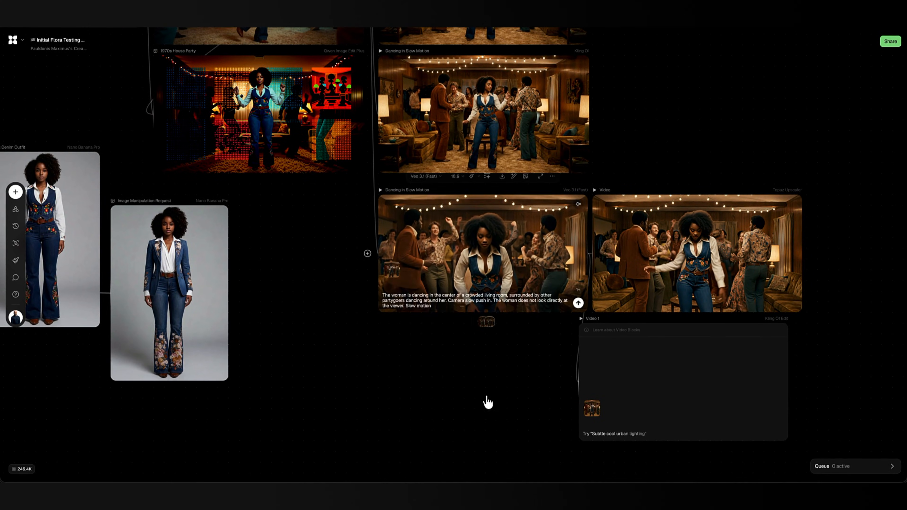
# Step: Check the media upload option for new blocks, and move the Veo 3.1 (Fast) Dancing in Slow Motion block beside the empty Video block
pyautogui.doubleClick(416, 414)
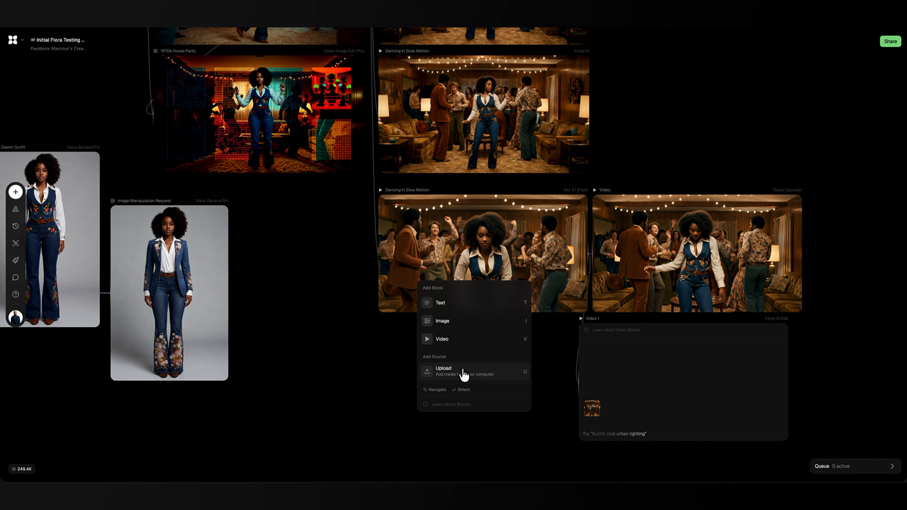
pyautogui.click(393, 370)
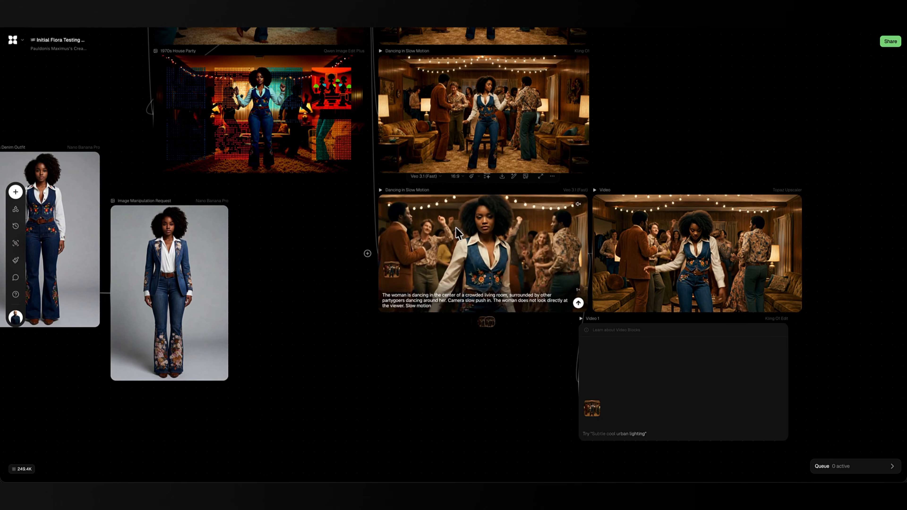
pyautogui.moveTo(428, 280); pyautogui.dragTo(342, 419)
pyautogui.click(486, 253)
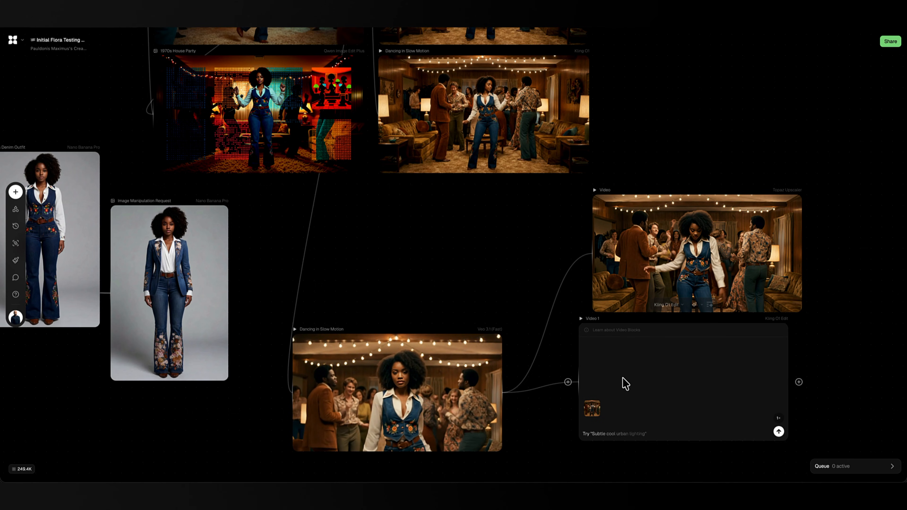
# Step: Open the model list of the empty Video block connected to the Dancing in Slow Motion video
pyautogui.click(672, 306)
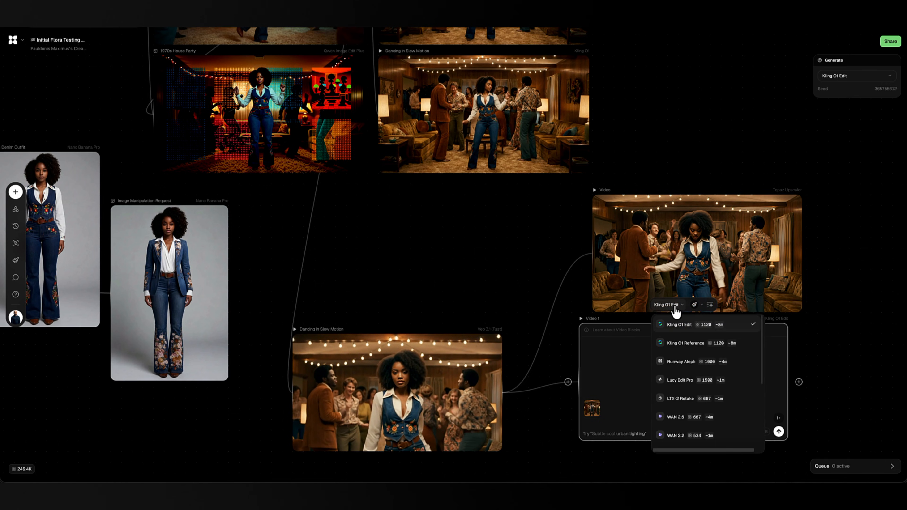